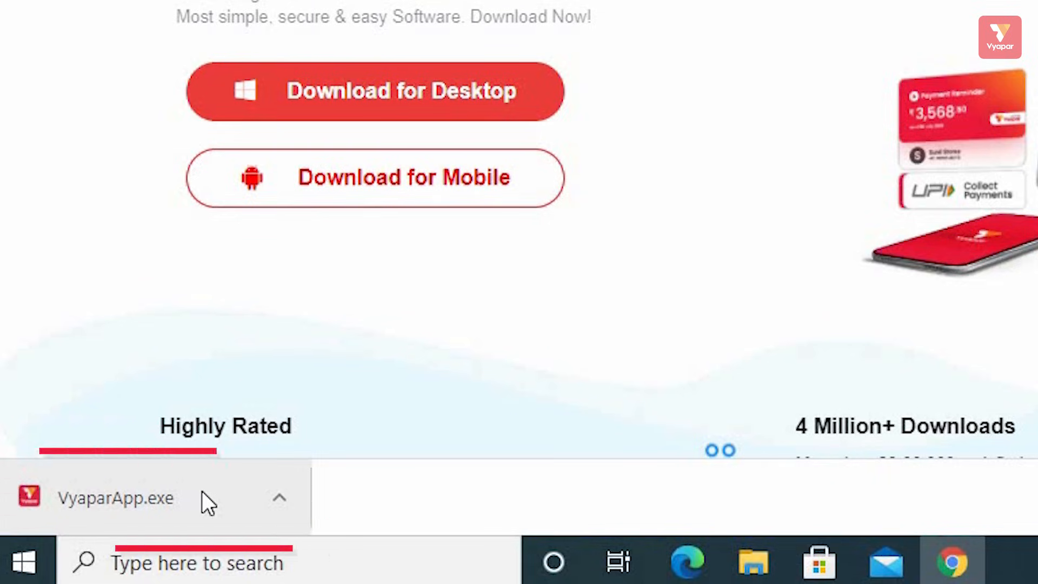
Step: Run the downloaded VyaparApp.exe installer from Chrome and maximize the Vyapar login window
{"action": "left_click", "coordinate": [202, 491]}
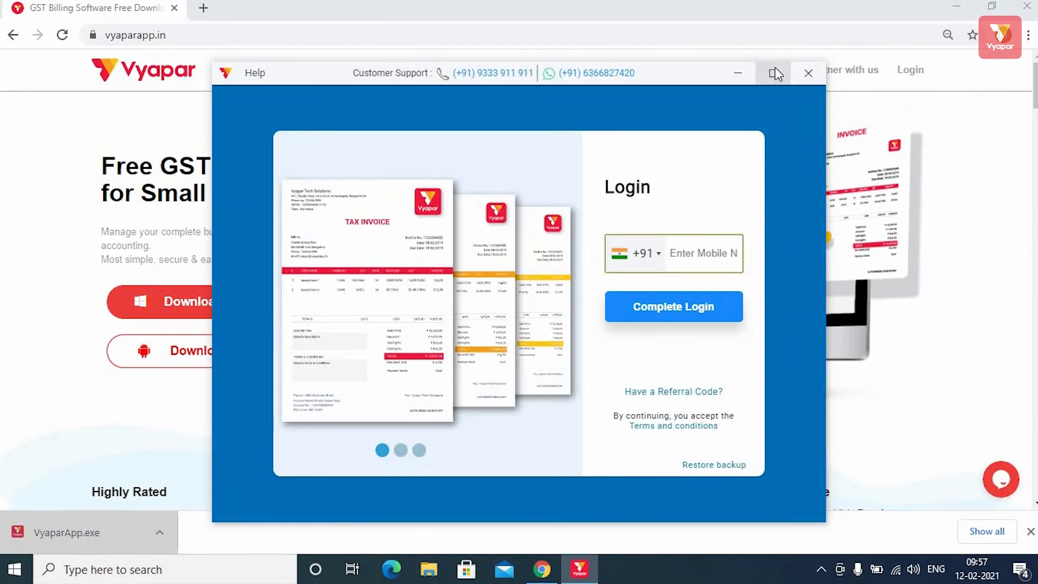
{"action": "left_click", "coordinate": [773, 69]}
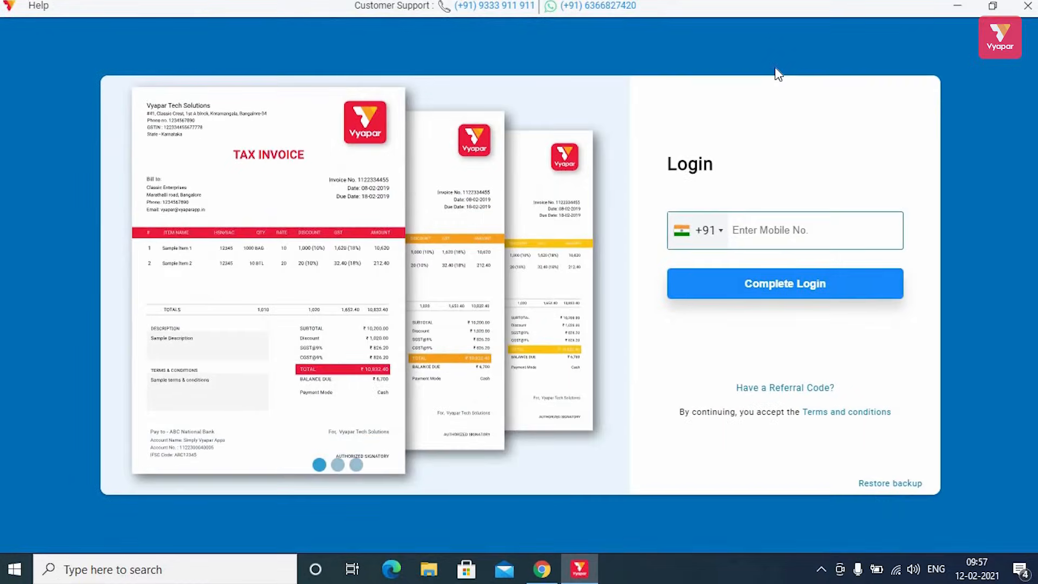
Step: Log in with a mobile number to create the company My Company
{"action": "left_click", "coordinate": [771, 226]}
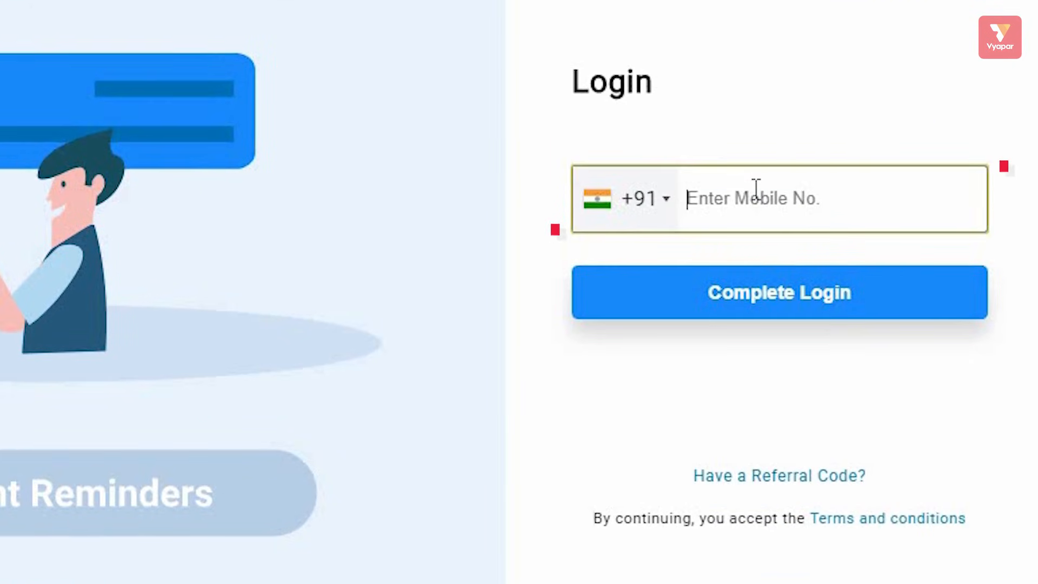
{"action": "type", "text": "9999"}
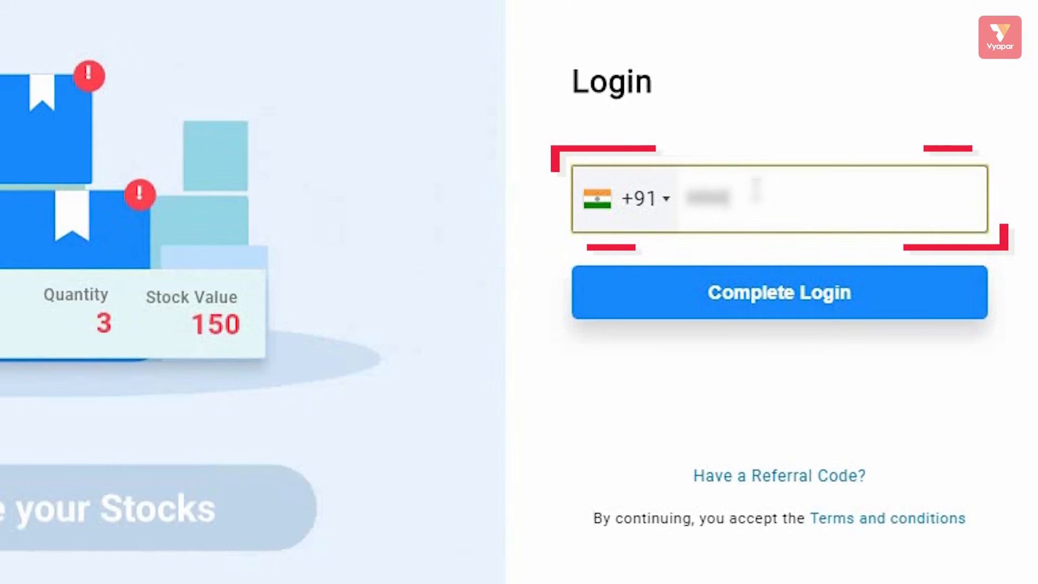
{"action": "type", "text": "999999"}
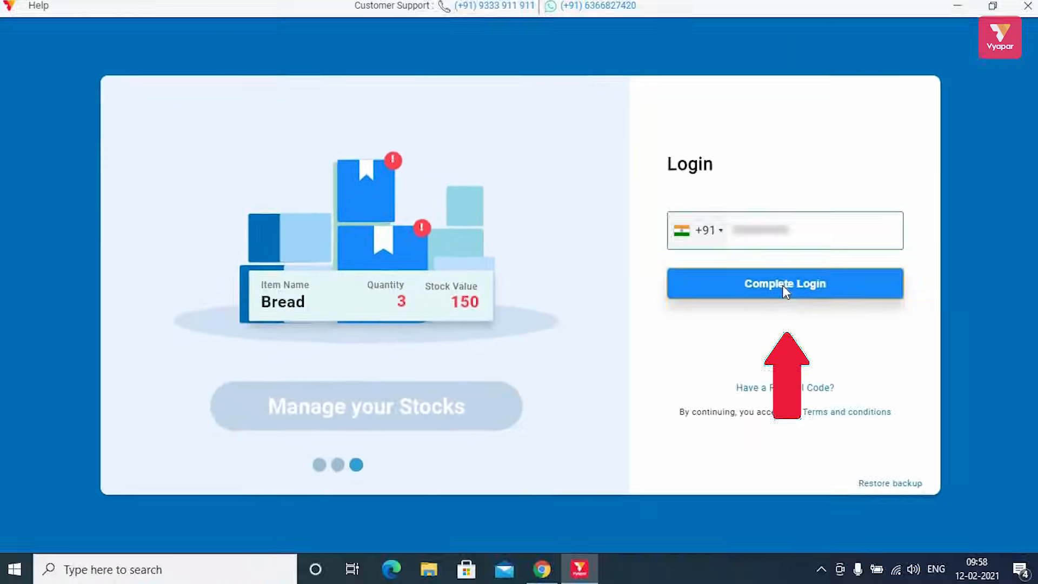
{"action": "left_click", "coordinate": [784, 285]}
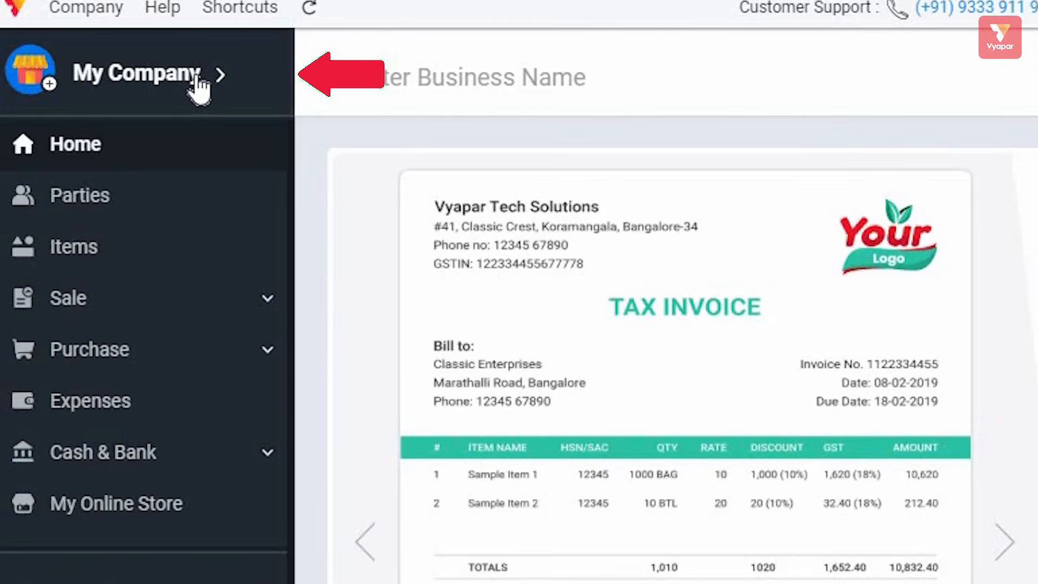
Step: Add the firm's e-mail and More Information details for My Company, then save
{"action": "left_click", "coordinate": [195, 76]}
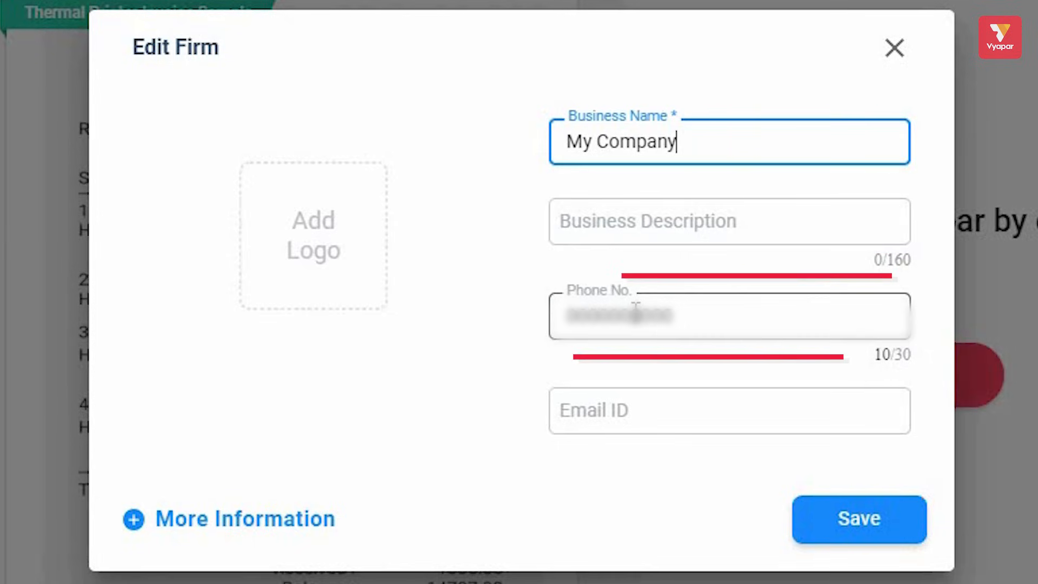
{"action": "left_click", "coordinate": [660, 404]}
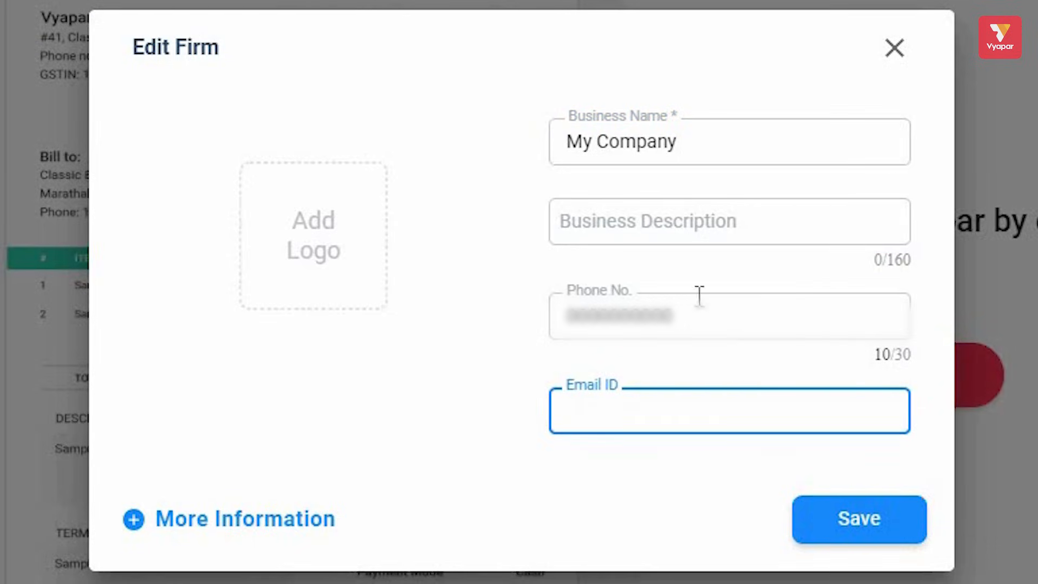
{"action": "mouse_move", "coordinate": [341, 266]}
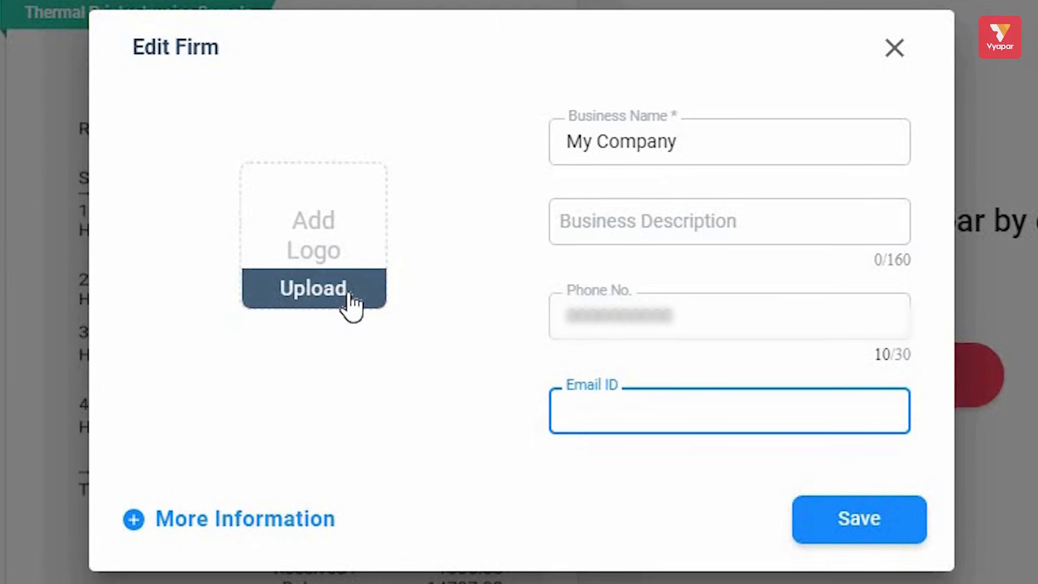
{"action": "left_click", "coordinate": [263, 522]}
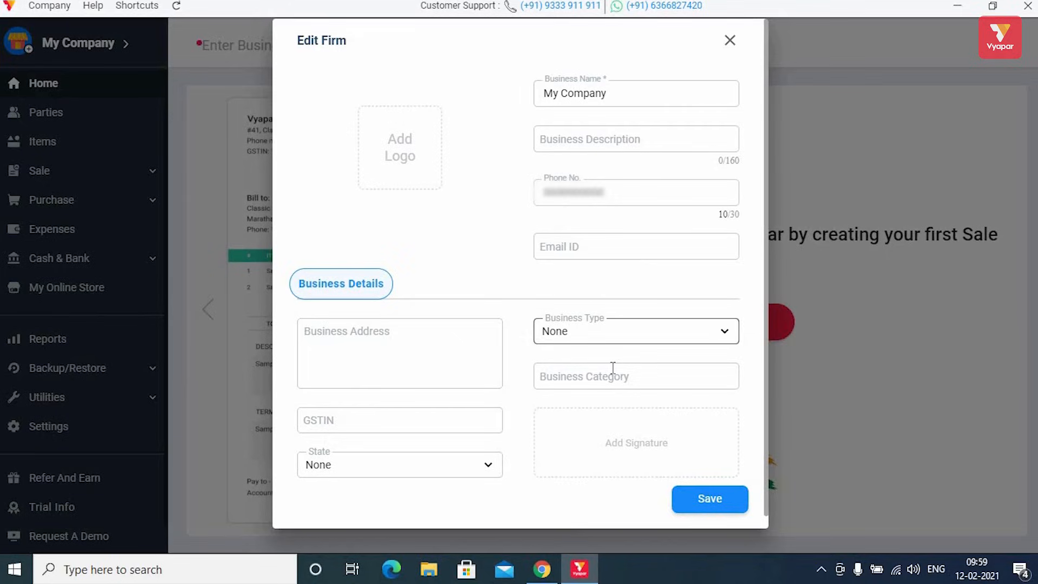
{"action": "left_click", "coordinate": [710, 499]}
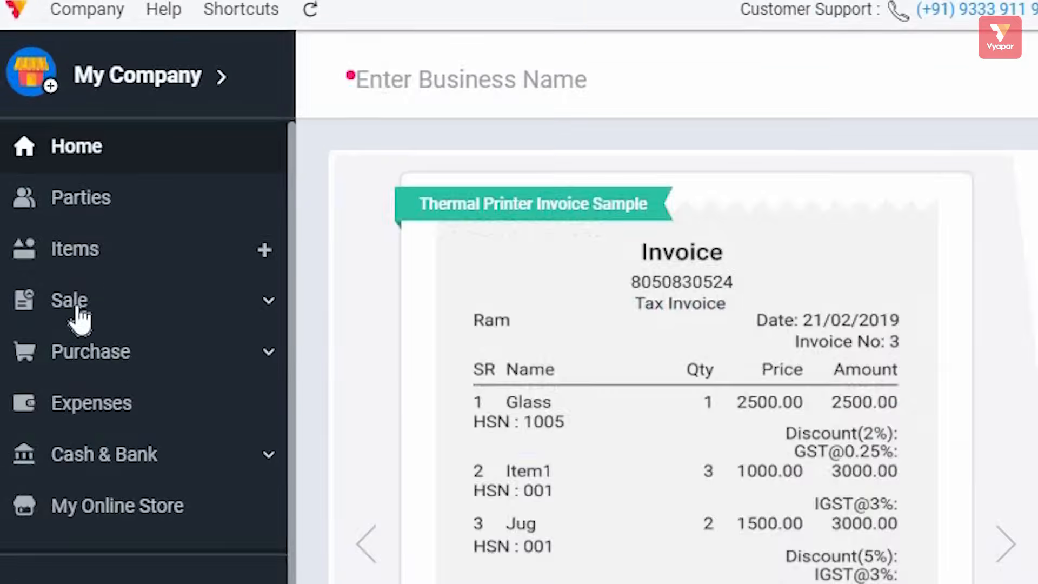
Step: Browse the Items and Parties sections, then return to the home screen
{"action": "left_click", "coordinate": [94, 260]}
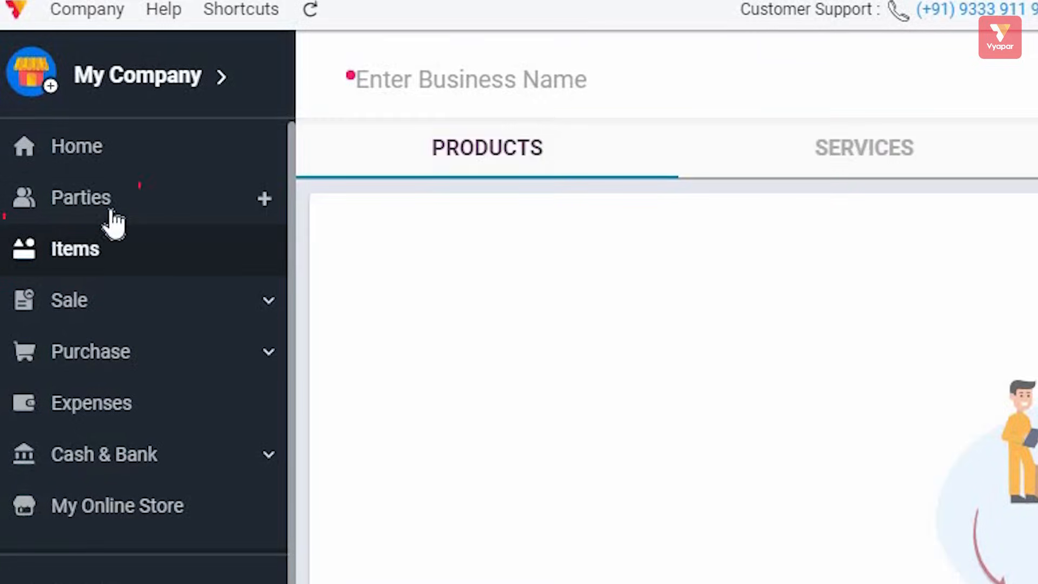
{"action": "left_click", "coordinate": [112, 212]}
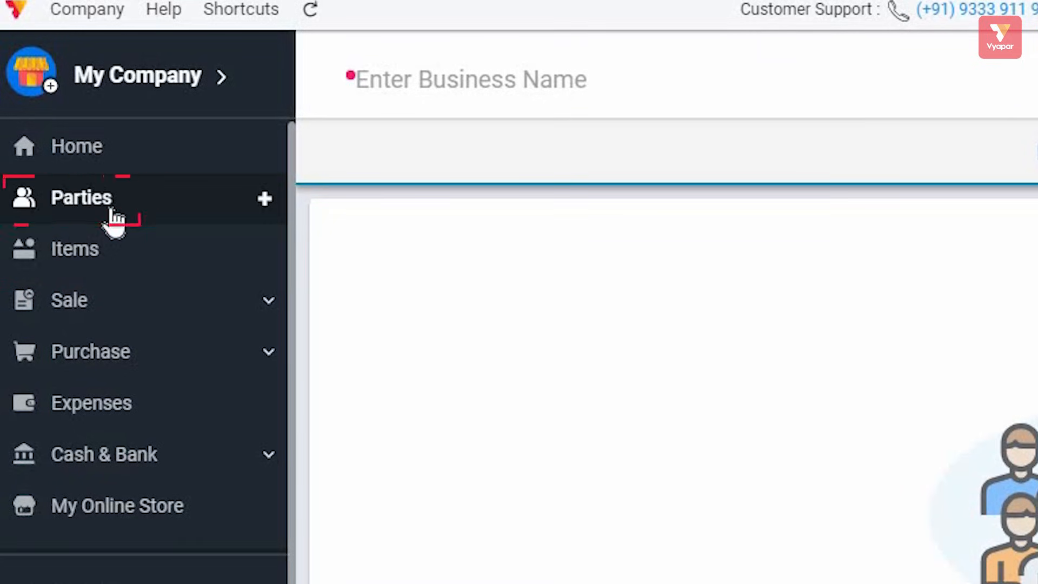
{"action": "left_click", "coordinate": [114, 154]}
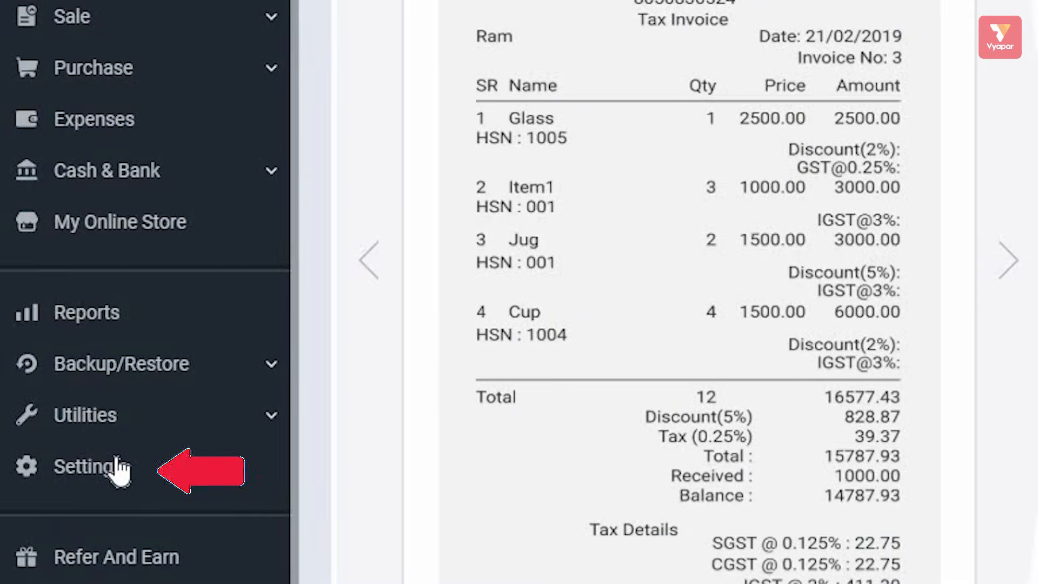
Step: Review the General, Transaction, SMS, Party, Print and Taxes & GST settings, ending on Item settings
{"action": "left_click", "coordinate": [118, 468]}
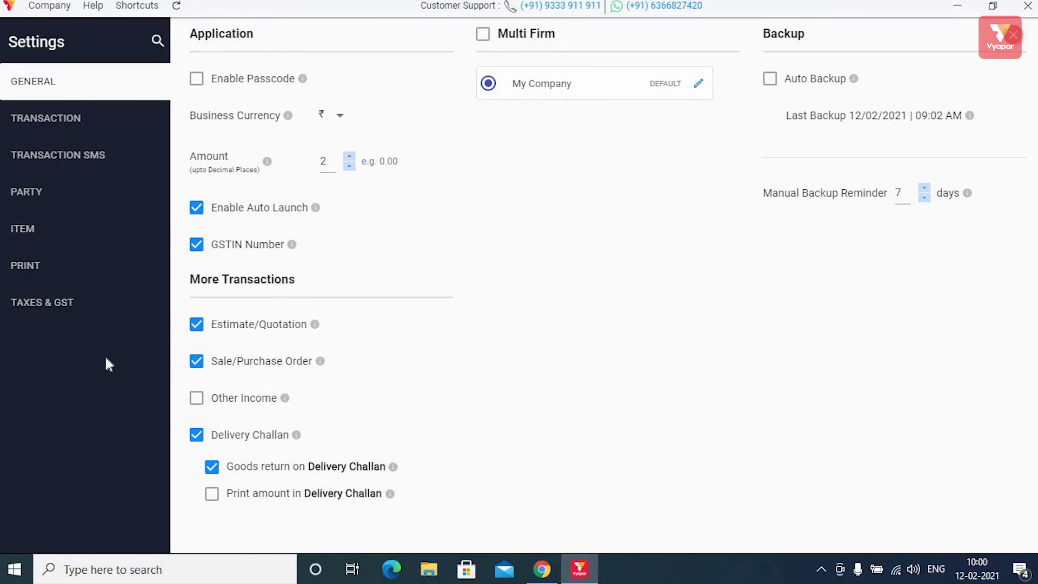
{"action": "left_click", "coordinate": [117, 83]}
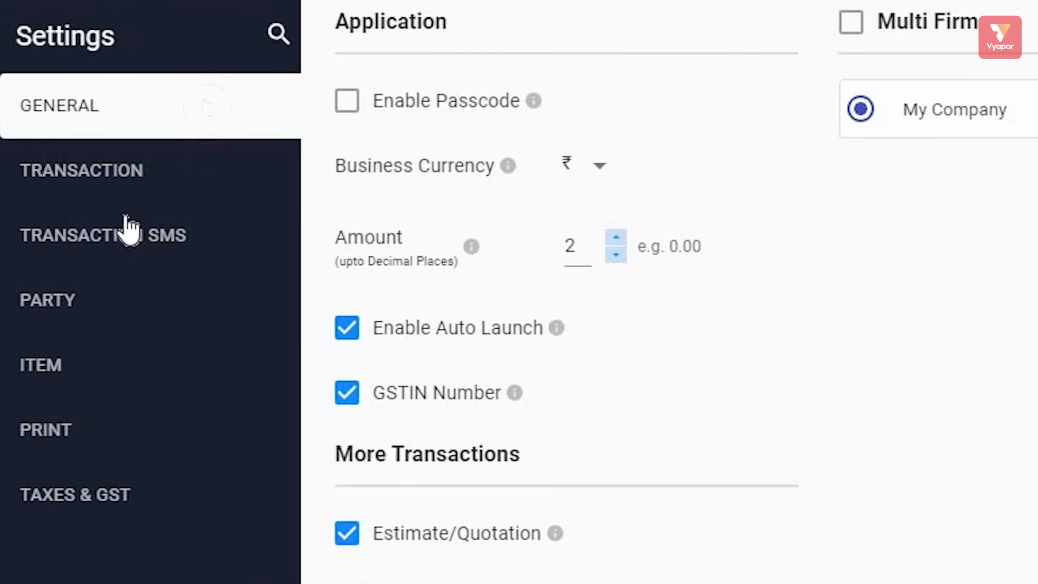
{"action": "left_click", "coordinate": [127, 175]}
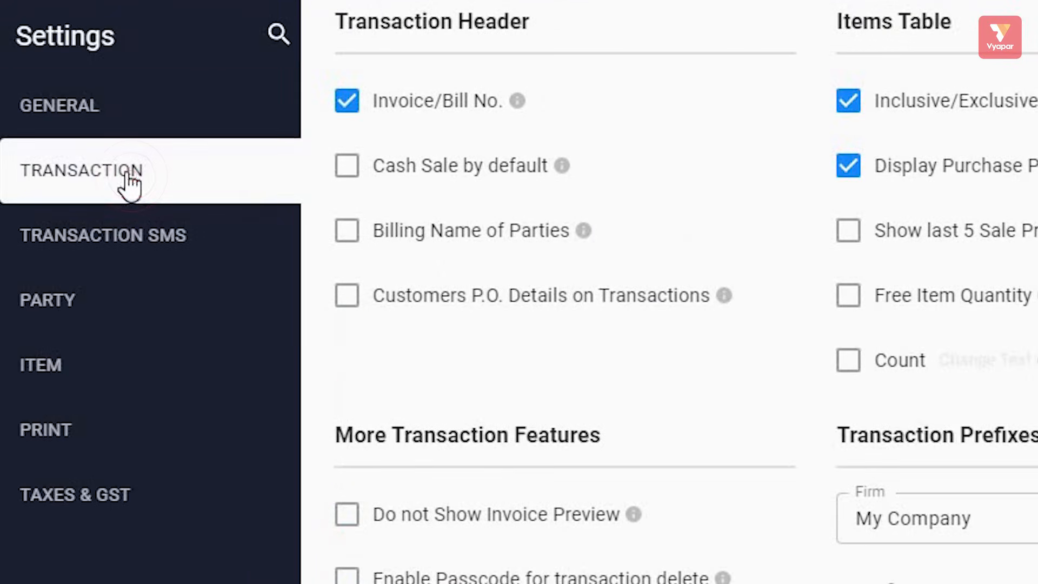
{"action": "left_click", "coordinate": [136, 251]}
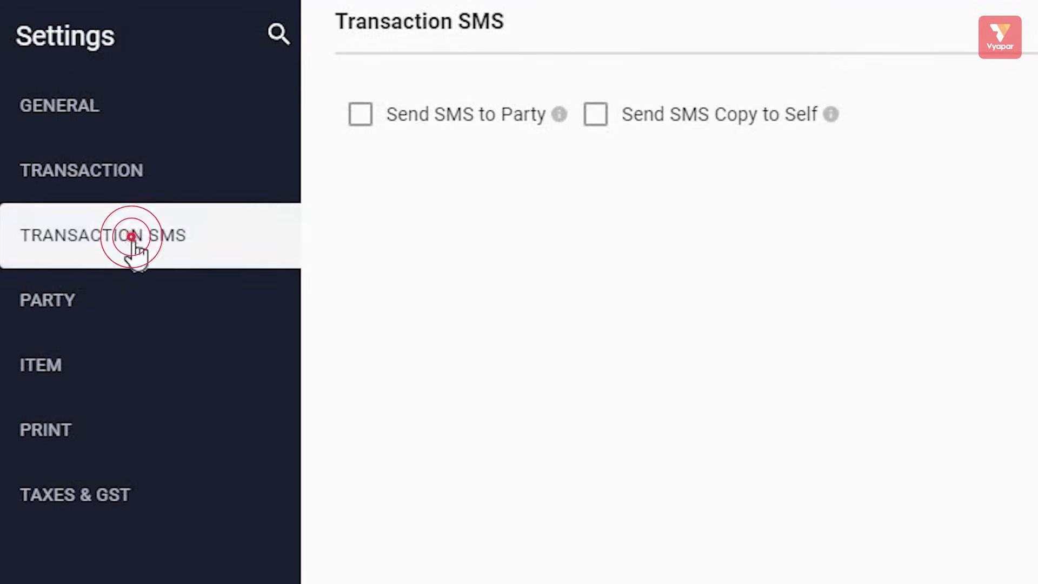
{"action": "left_click", "coordinate": [100, 304]}
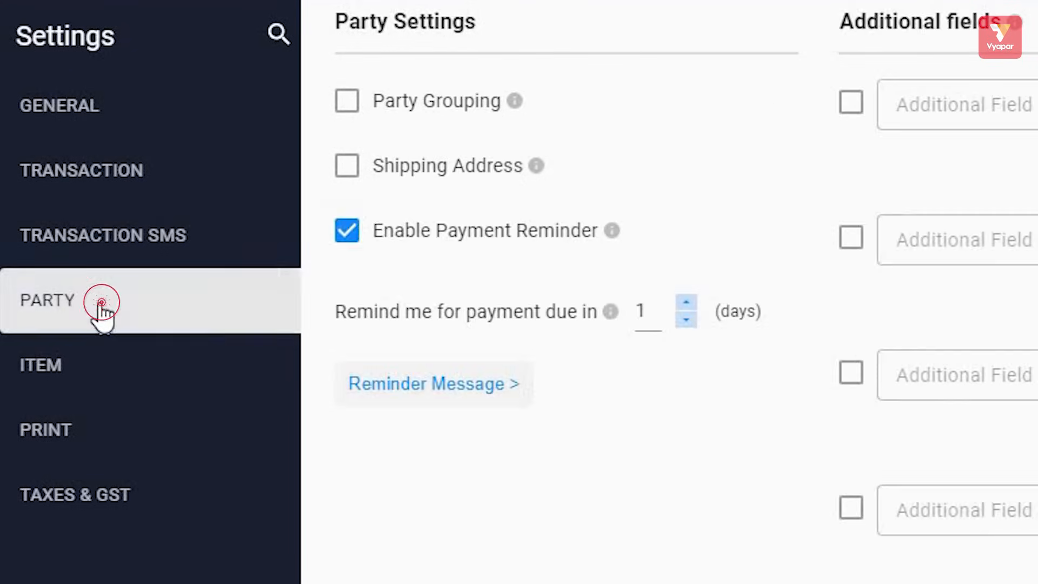
{"action": "left_click", "coordinate": [111, 373]}
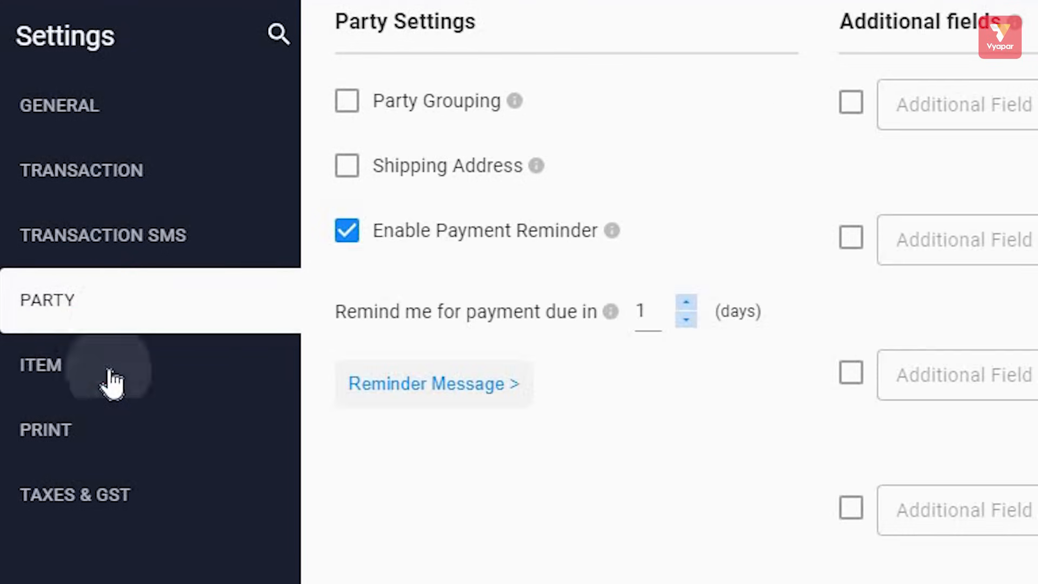
{"action": "left_click", "coordinate": [96, 432]}
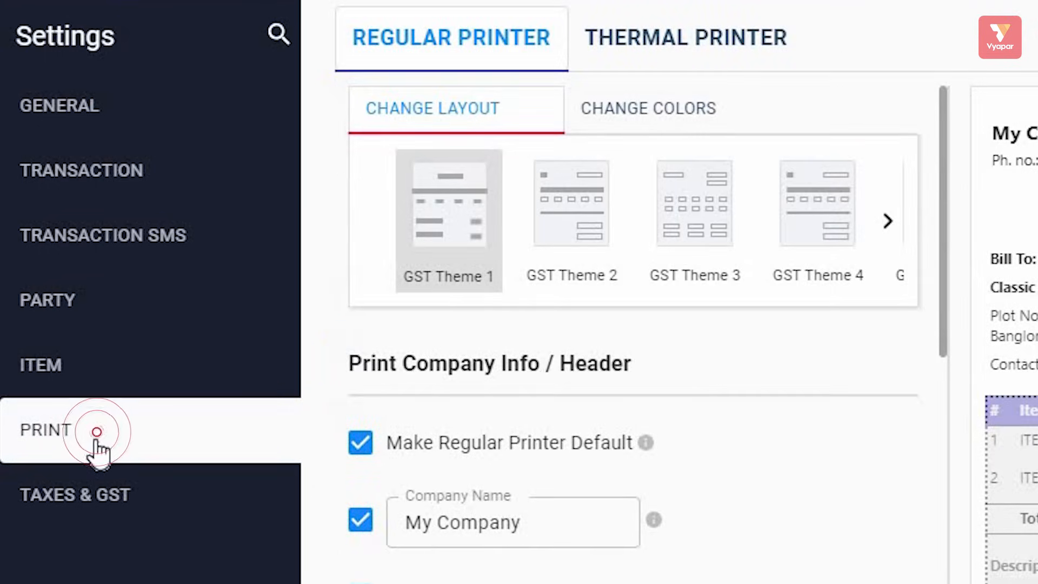
{"action": "left_click", "coordinate": [96, 489]}
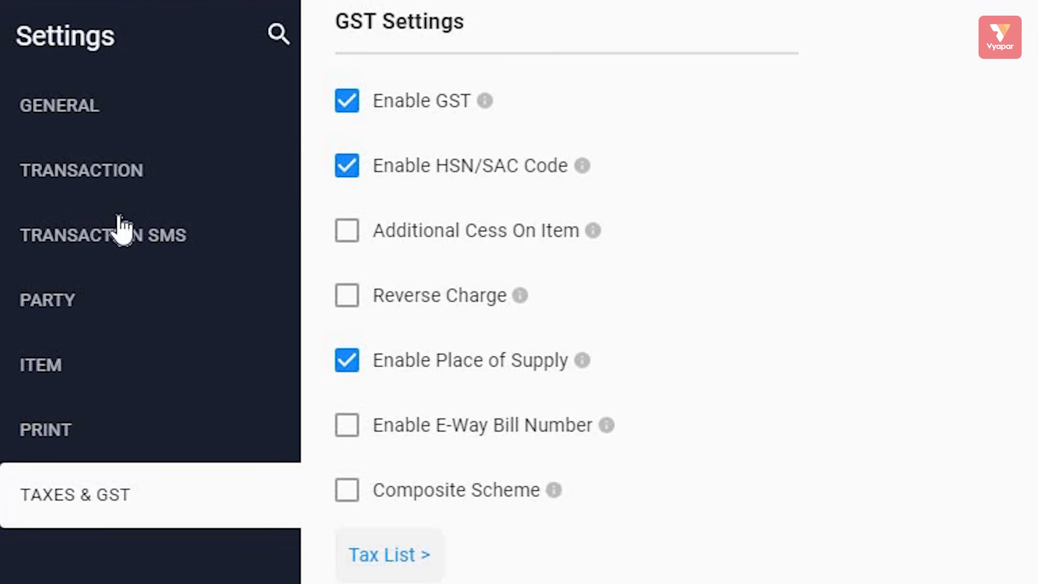
{"action": "left_click", "coordinate": [70, 382]}
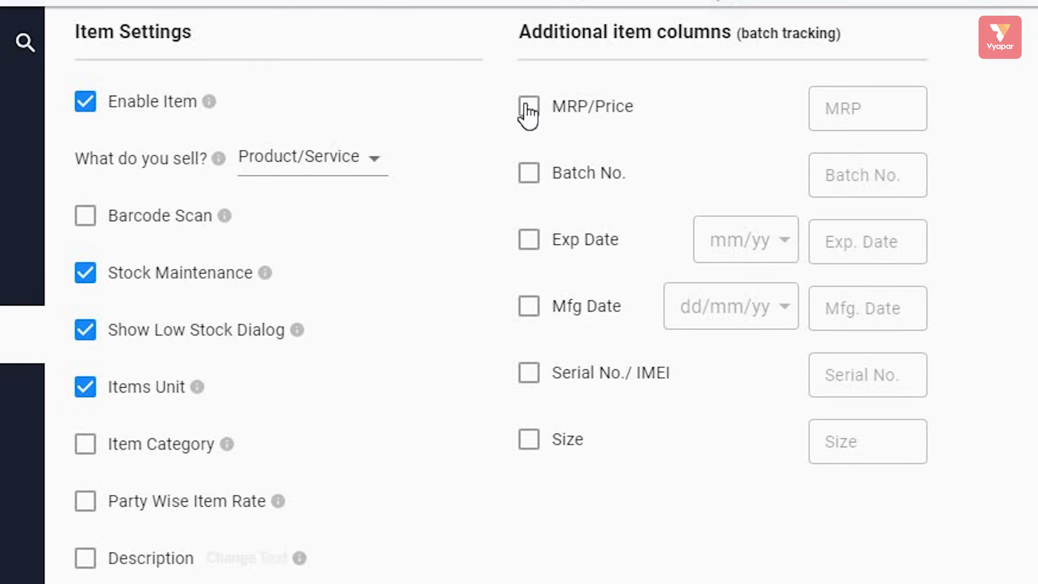
Step: Enable the MRP/Price, Batch No., Exp/Mfg Date, Serial No./IMEI and Size item columns, then close Settings
{"action": "left_click", "coordinate": [530, 178]}
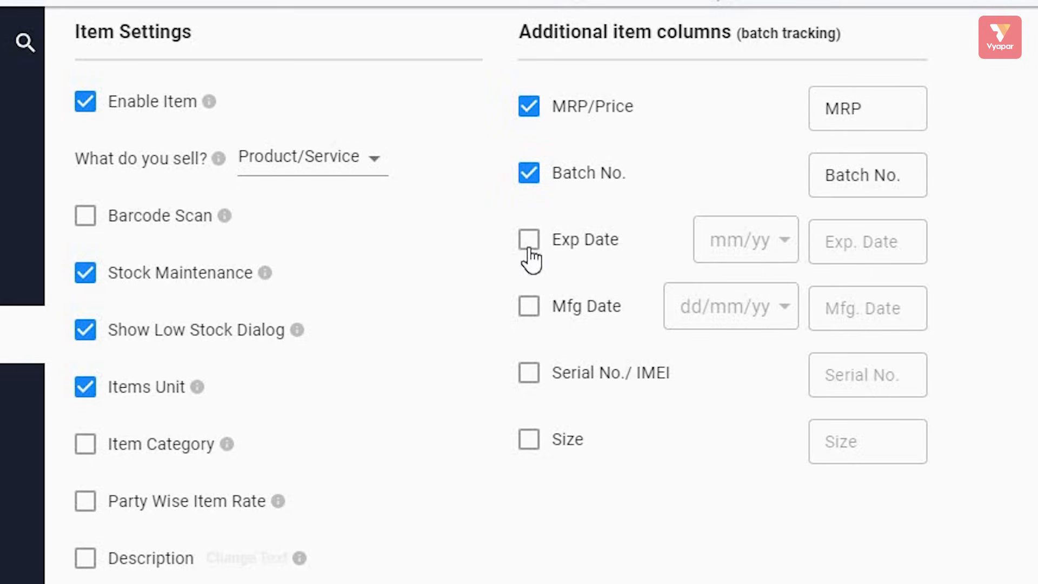
{"action": "left_click", "coordinate": [527, 378]}
{"action": "left_click", "coordinate": [527, 437]}
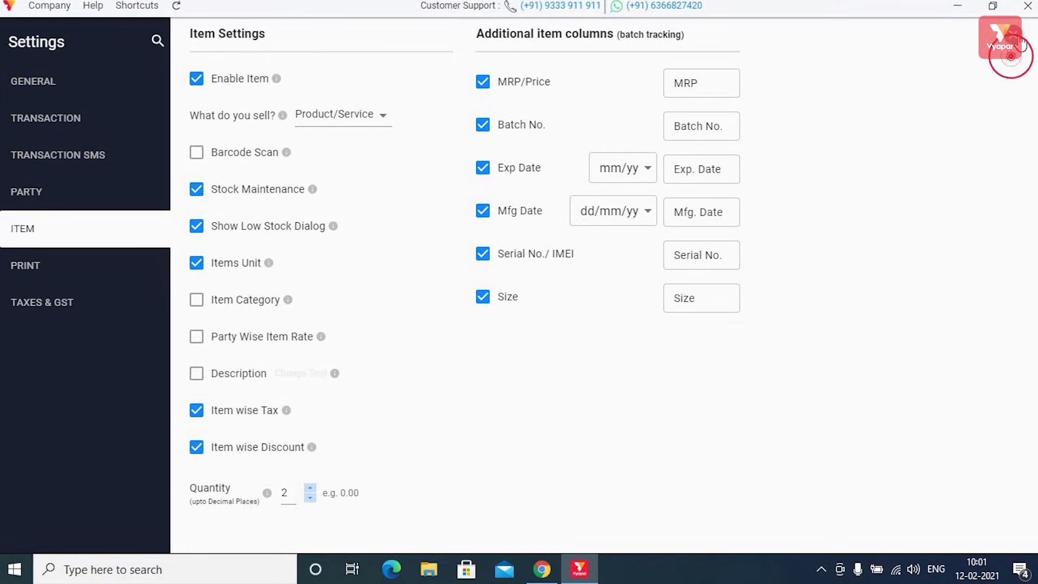
{"action": "left_click", "coordinate": [1011, 54]}
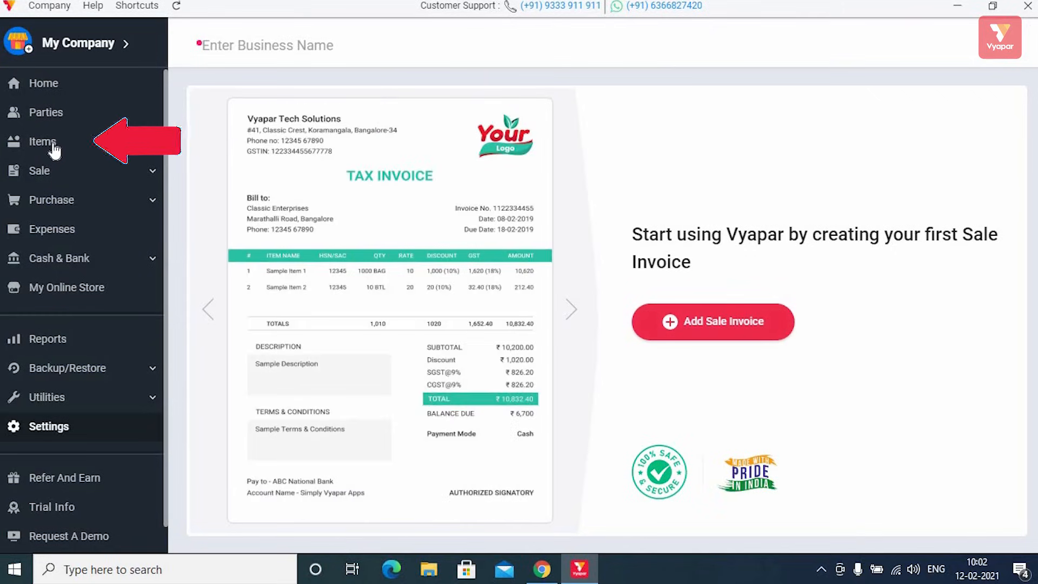
Step: Start a new item named Laptop with HSN 1244 and item code 245
{"action": "left_click", "coordinate": [53, 144]}
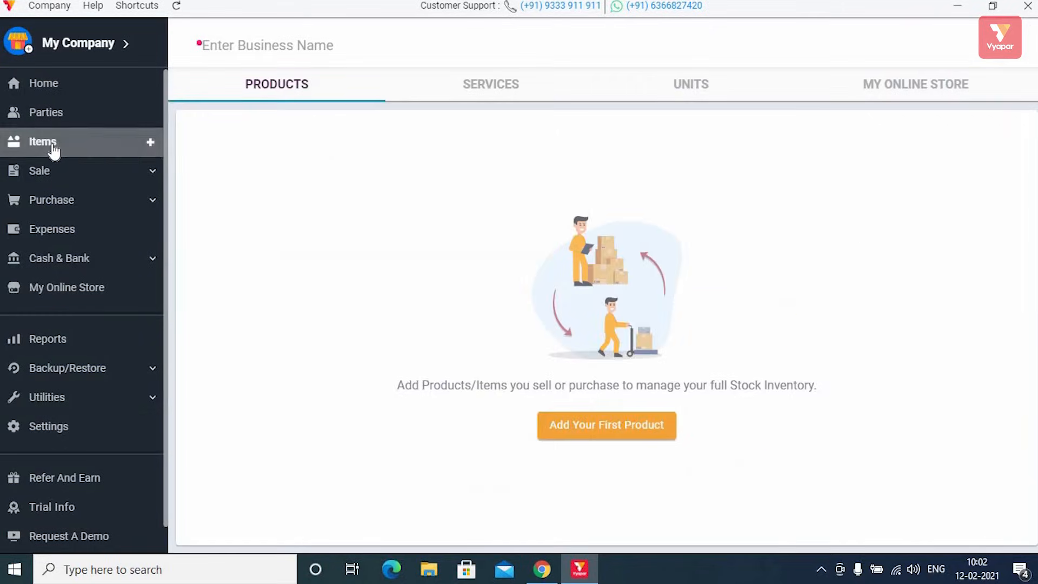
{"action": "left_click", "coordinate": [584, 426]}
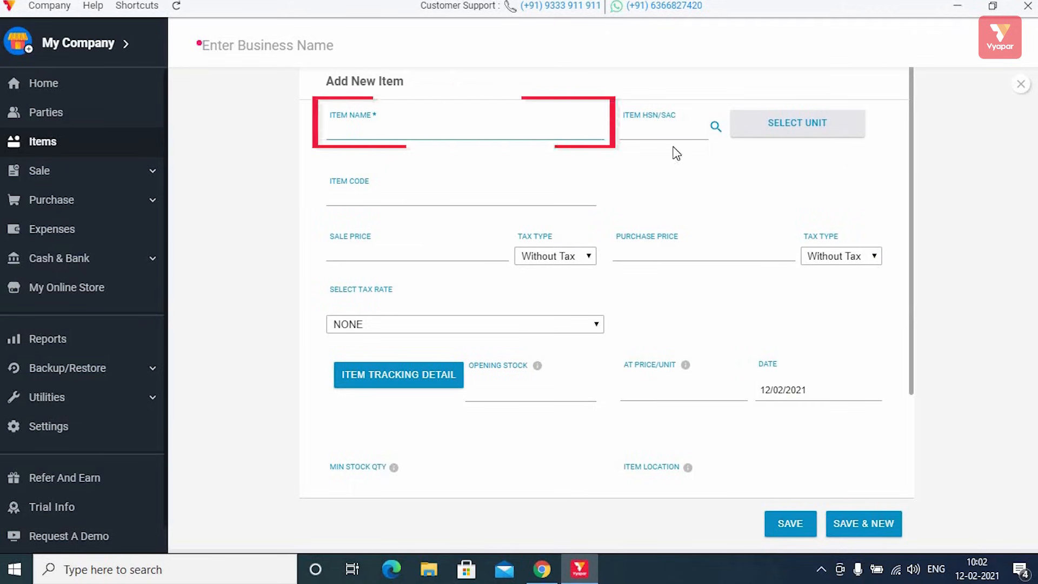
{"action": "type", "text": "Laptop"}
{"action": "left_click", "coordinate": [663, 130]}
{"action": "type", "text": "124"}
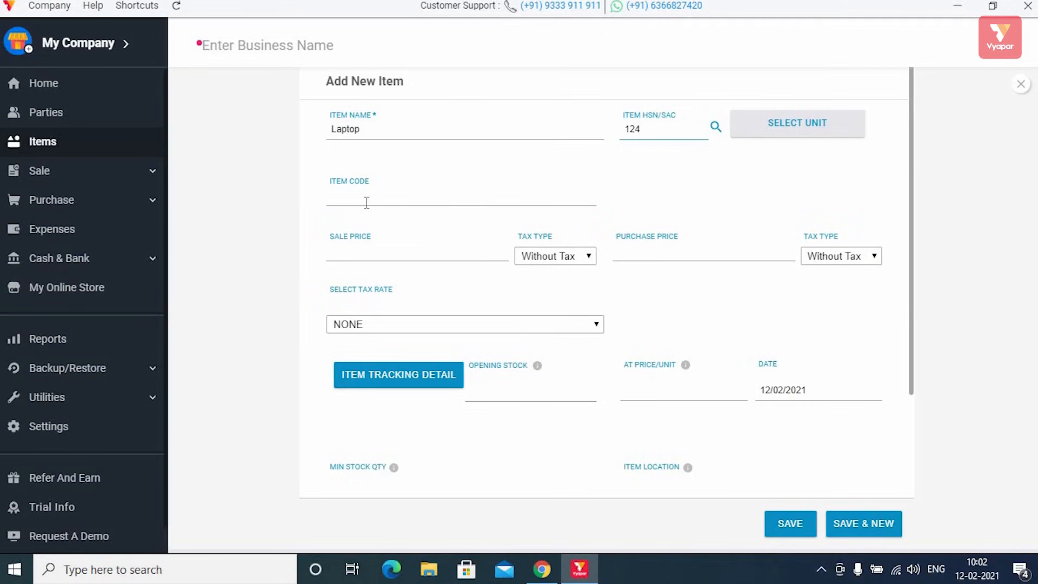
{"action": "type", "text": "4"}
{"action": "left_click", "coordinate": [367, 201]}
{"action": "type", "text": "245"}
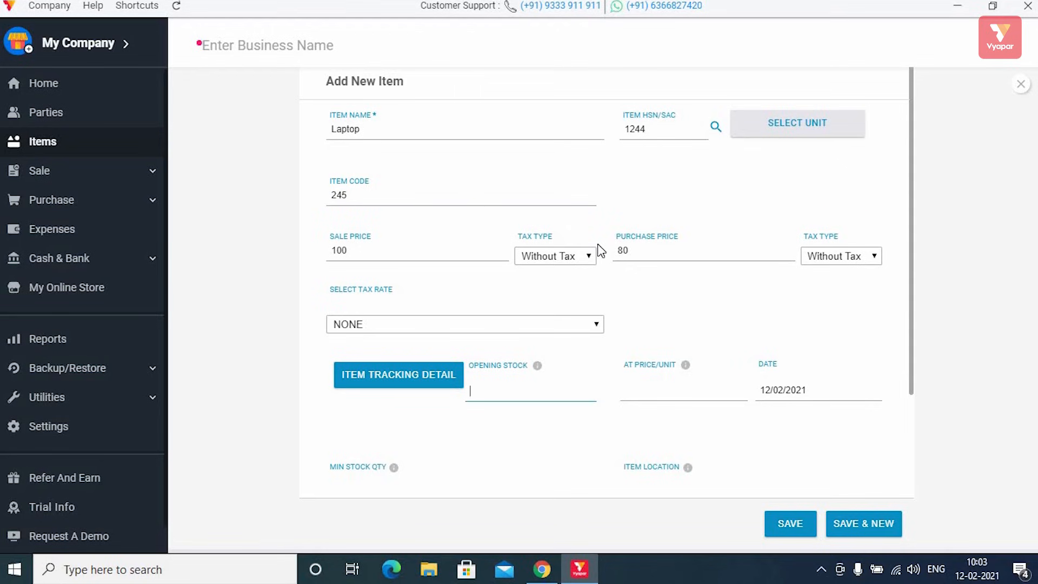
{"action": "scroll", "coordinate": [621, 278], "scroll_direction": "down", "scroll_amount": 3}
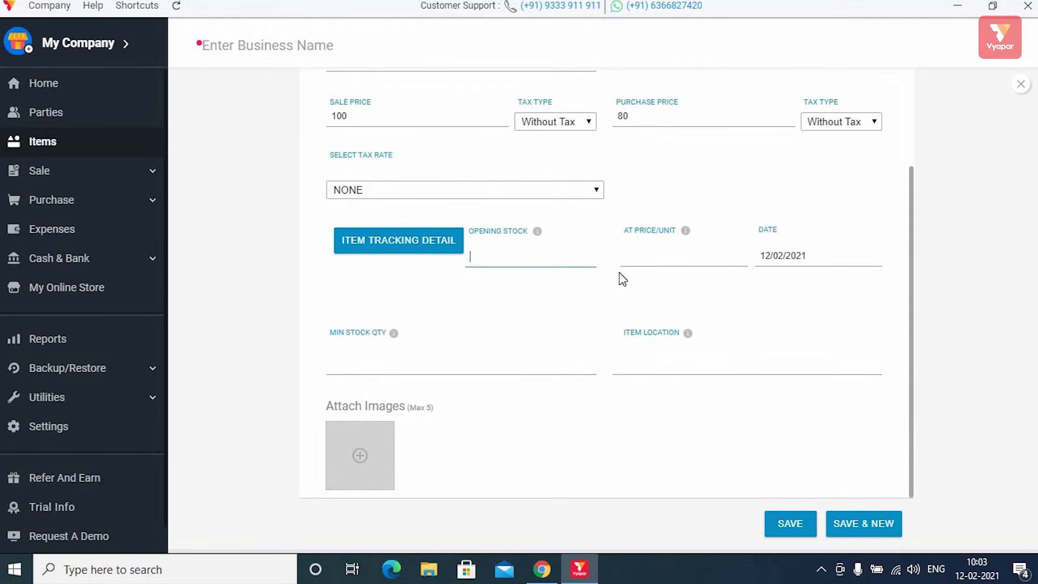
{"action": "scroll", "coordinate": [599, 254], "scroll_direction": "up", "scroll_amount": 3}
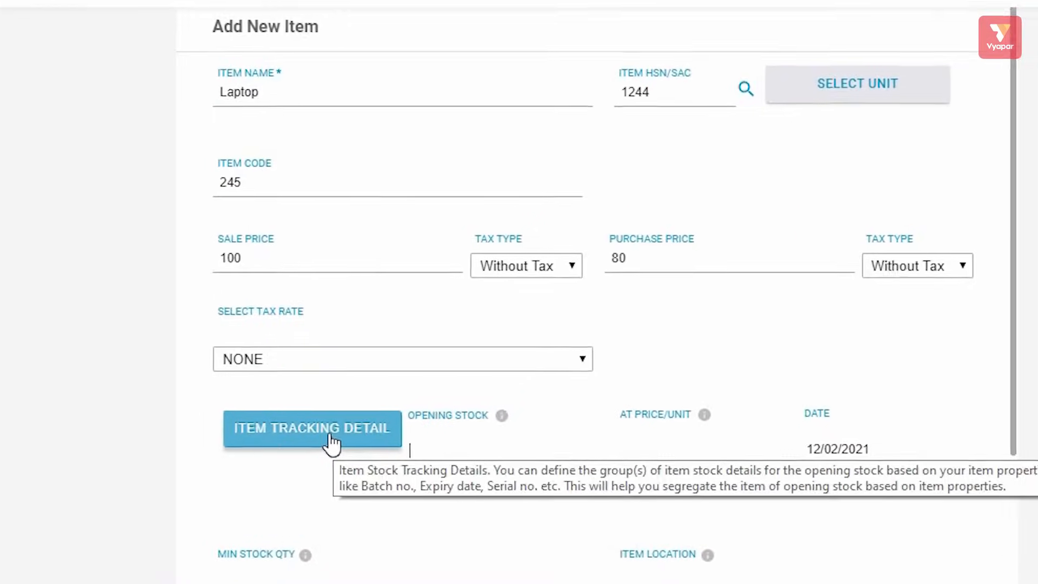
{"action": "left_click", "coordinate": [410, 376]}
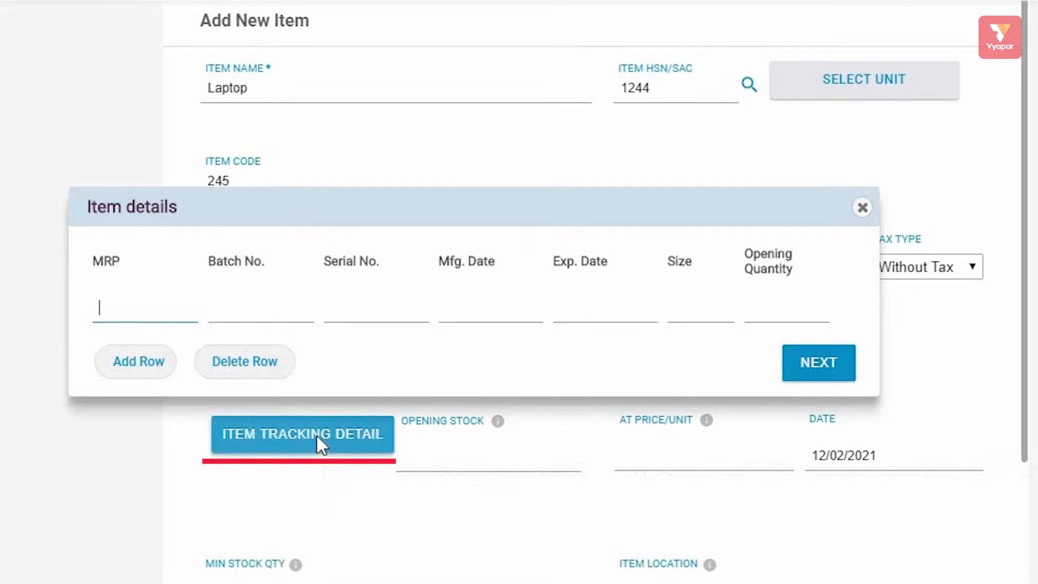
{"action": "left_click", "coordinate": [134, 359]}
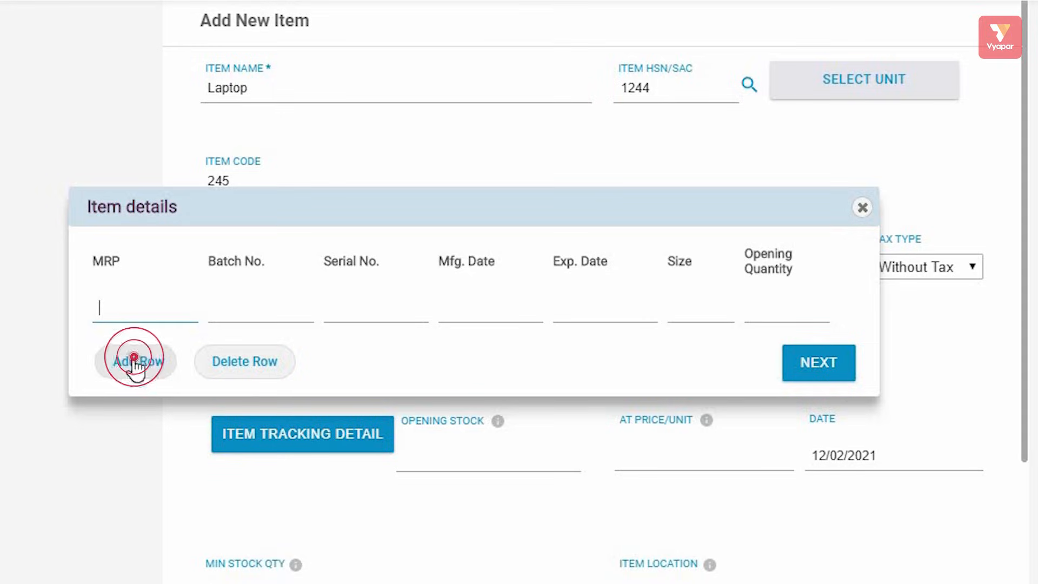
{"action": "left_click", "coordinate": [142, 404]}
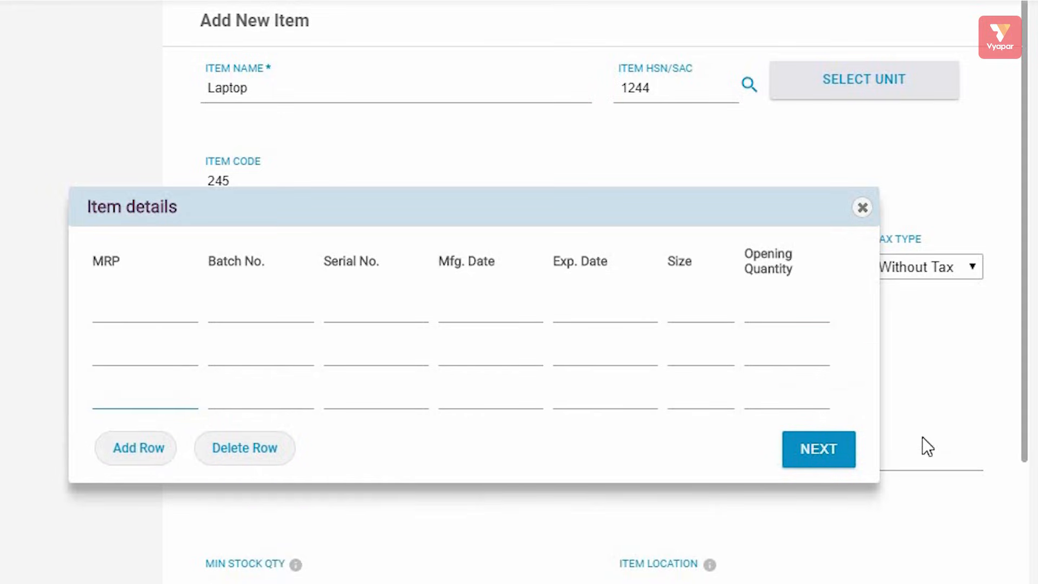
{"action": "left_click", "coordinate": [862, 211]}
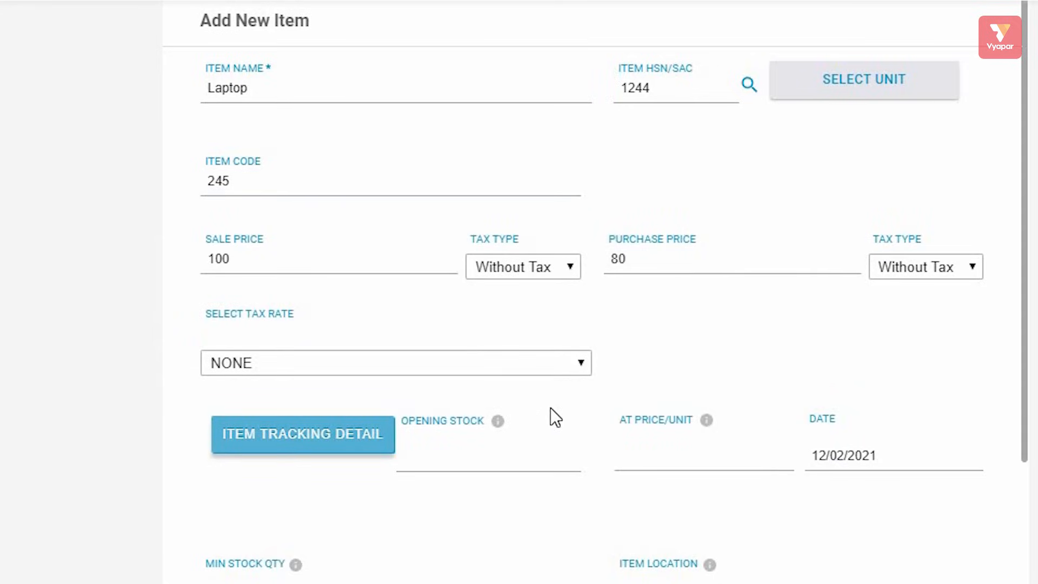
{"action": "scroll", "coordinate": [556, 406], "scroll_direction": "down", "scroll_amount": 3}
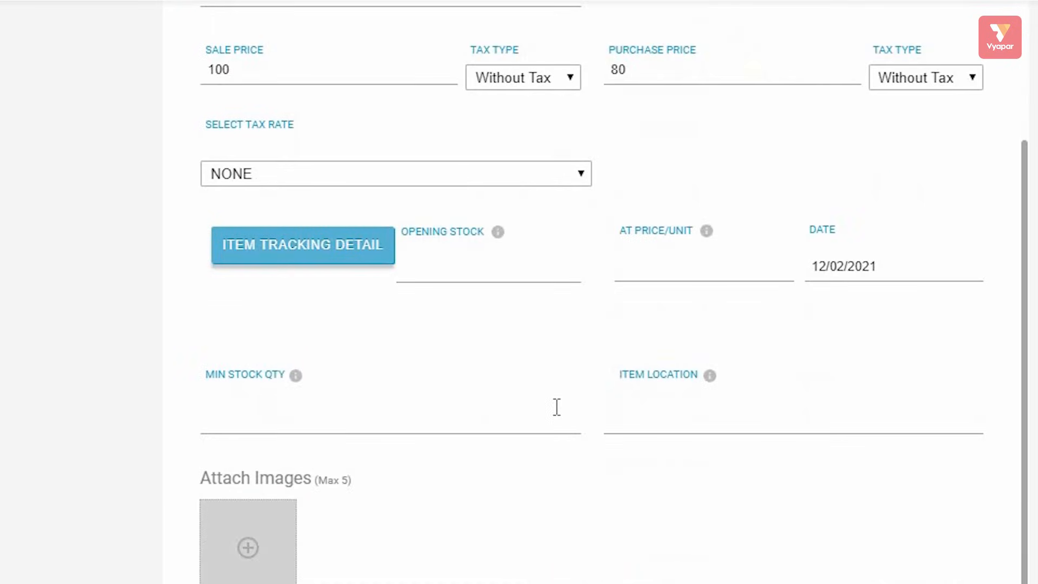
{"action": "scroll", "coordinate": [489, 470], "scroll_direction": "down", "scroll_amount": 2}
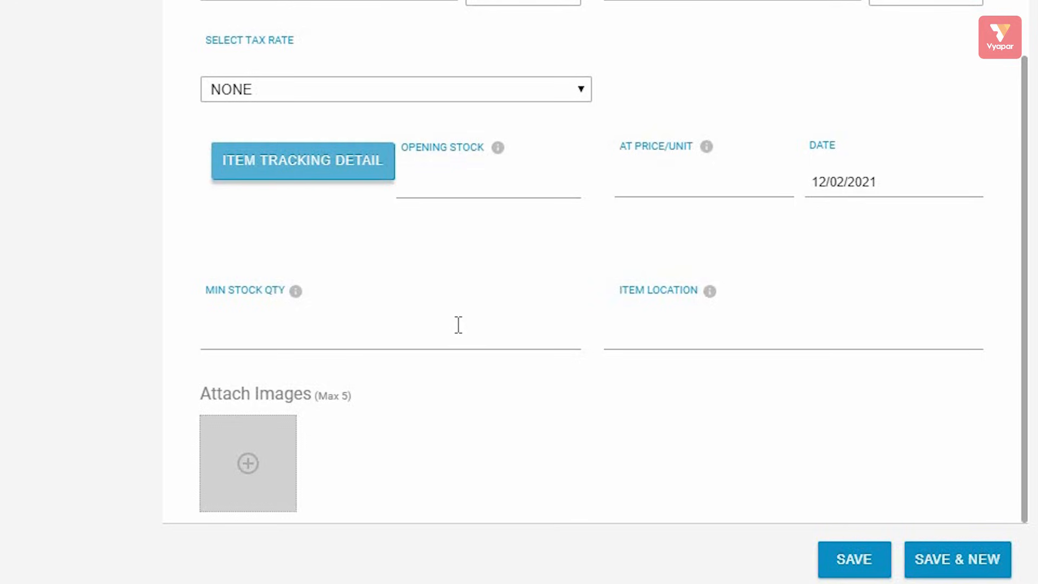
{"action": "scroll", "coordinate": [700, 196], "scroll_direction": "up", "scroll_amount": 3}
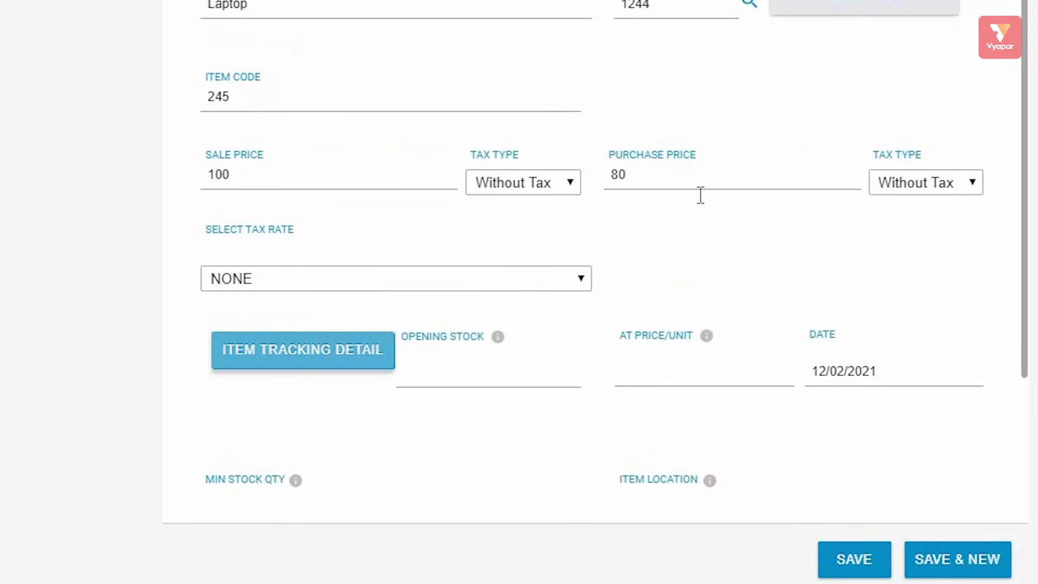
{"action": "scroll", "coordinate": [699, 197], "scroll_direction": "down", "scroll_amount": 3}
{"action": "left_click", "coordinate": [249, 466]}
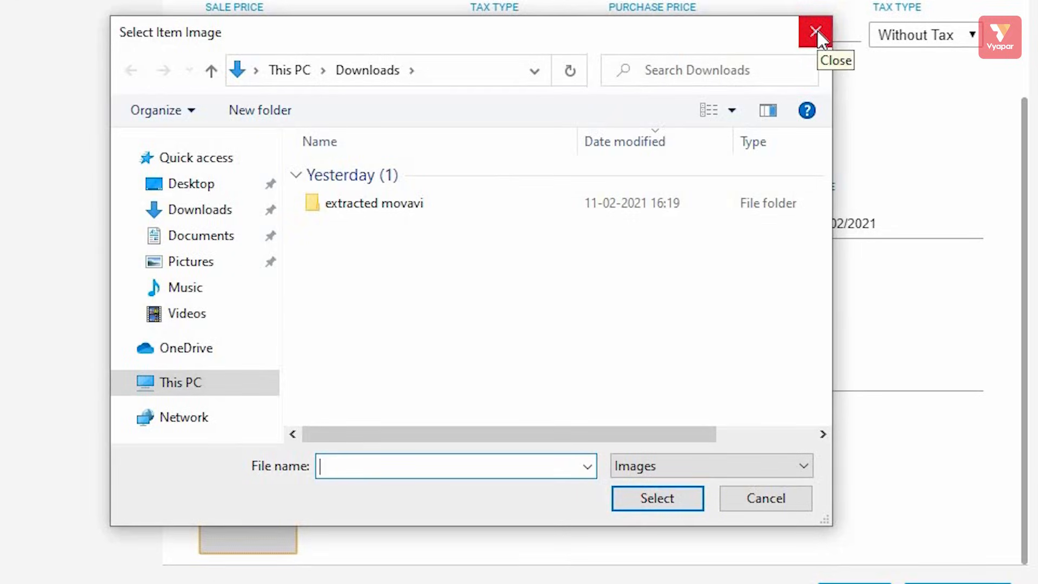
{"action": "left_click", "coordinate": [816, 32]}
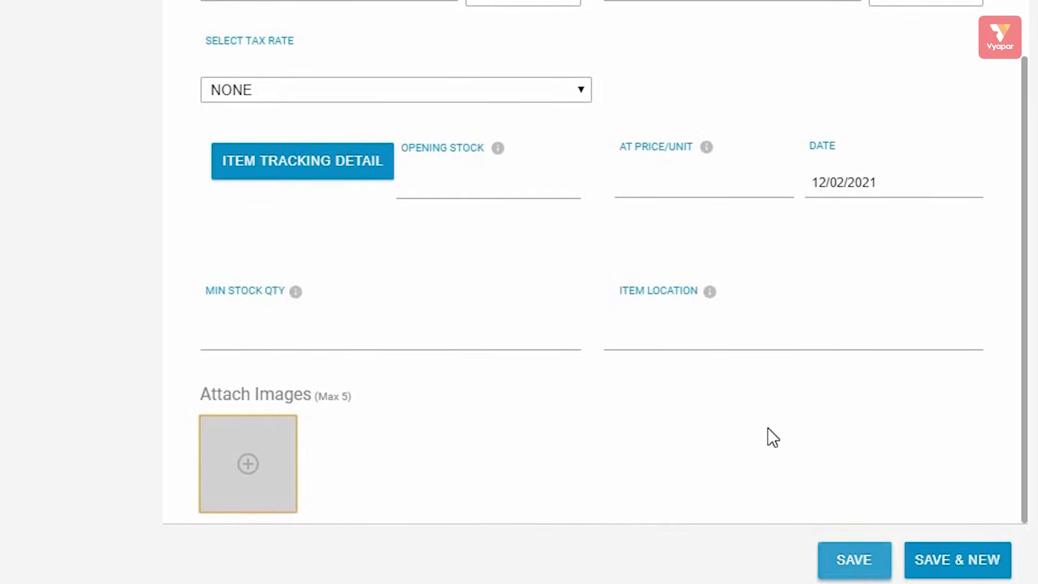
Step: Save the Laptop item with SAVE & NEW, leaving a blank item form
{"action": "scroll", "coordinate": [782, 421], "scroll_direction": "up", "scroll_amount": 3}
{"action": "scroll", "coordinate": [782, 422], "scroll_direction": "down", "scroll_amount": 3}
{"action": "left_click", "coordinate": [860, 556]}
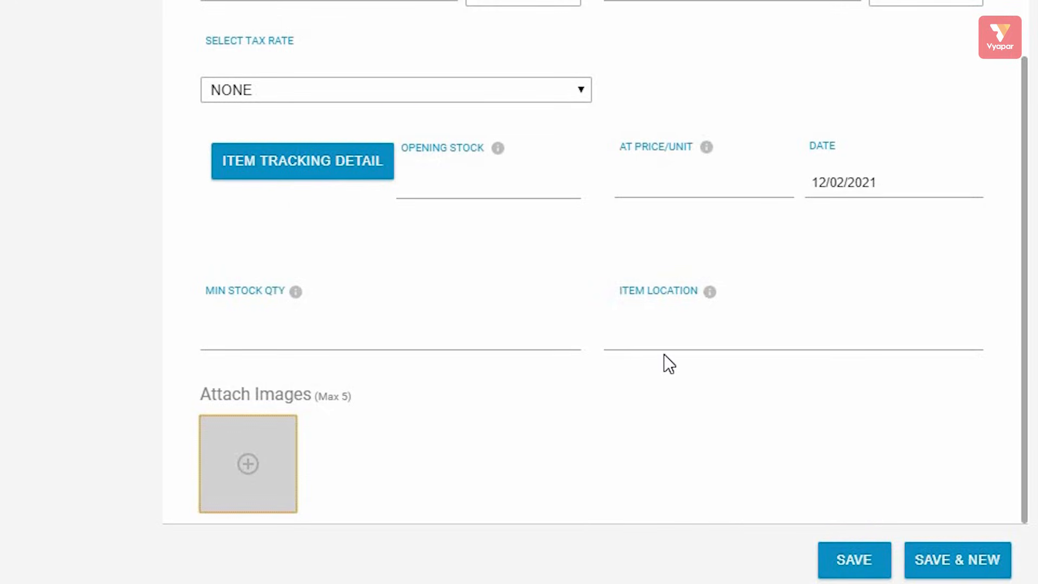
{"action": "scroll", "coordinate": [669, 365], "scroll_direction": "up", "scroll_amount": 3}
{"action": "scroll", "coordinate": [666, 352], "scroll_direction": "down", "scroll_amount": 3}
{"action": "scroll", "coordinate": [666, 352], "scroll_direction": "up", "scroll_amount": 3}
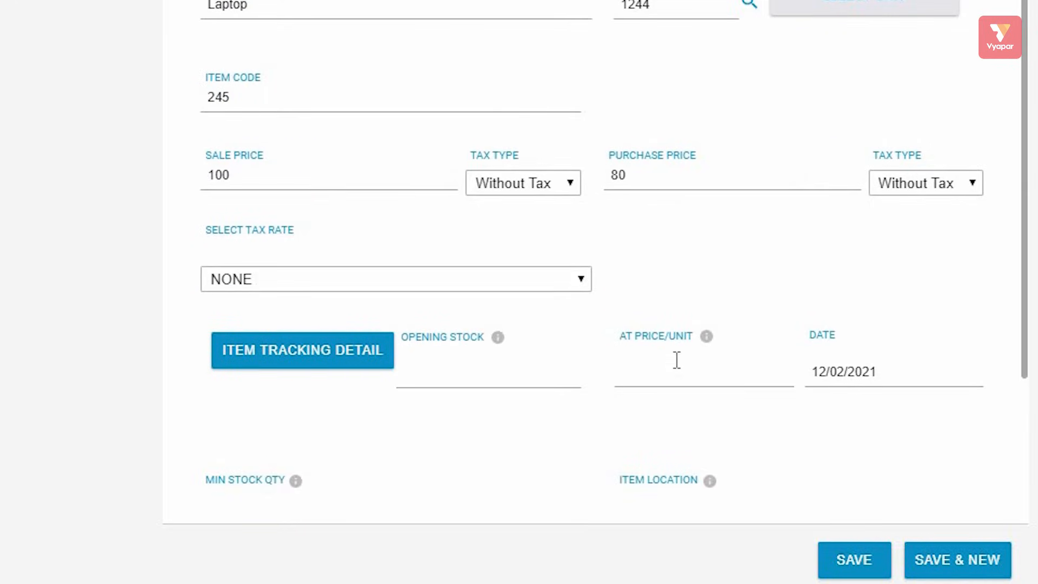
{"action": "left_click", "coordinate": [957, 566]}
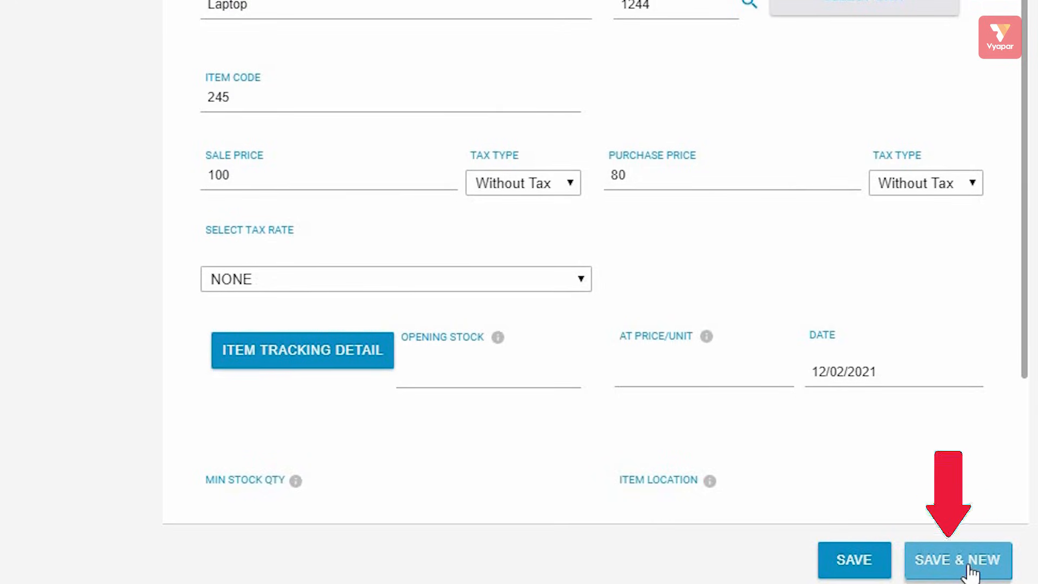
{"action": "left_click", "coordinate": [968, 573]}
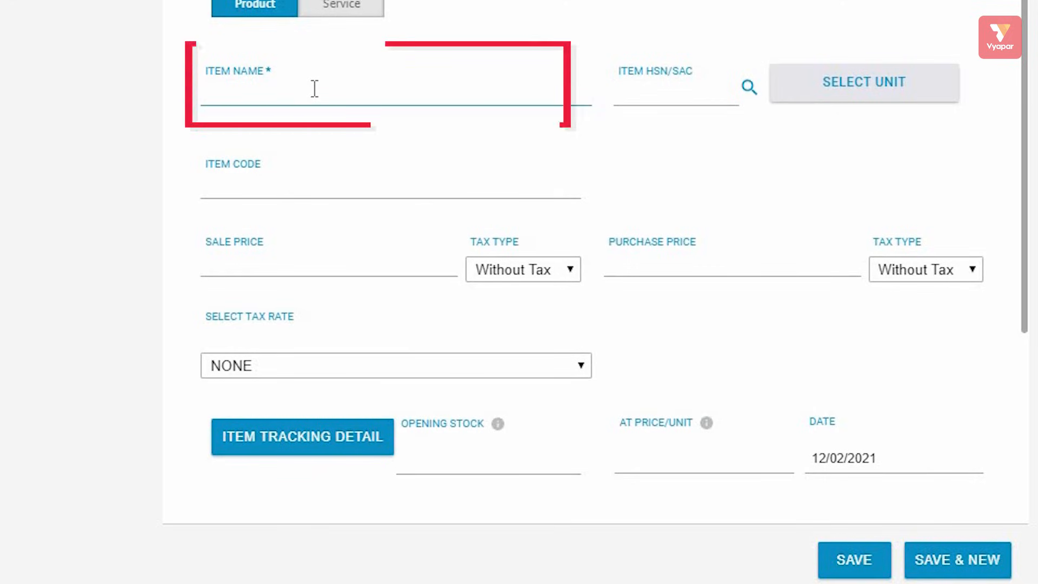
Step: Add a second item named mobile and save it
{"action": "type", "text": "mobile"}
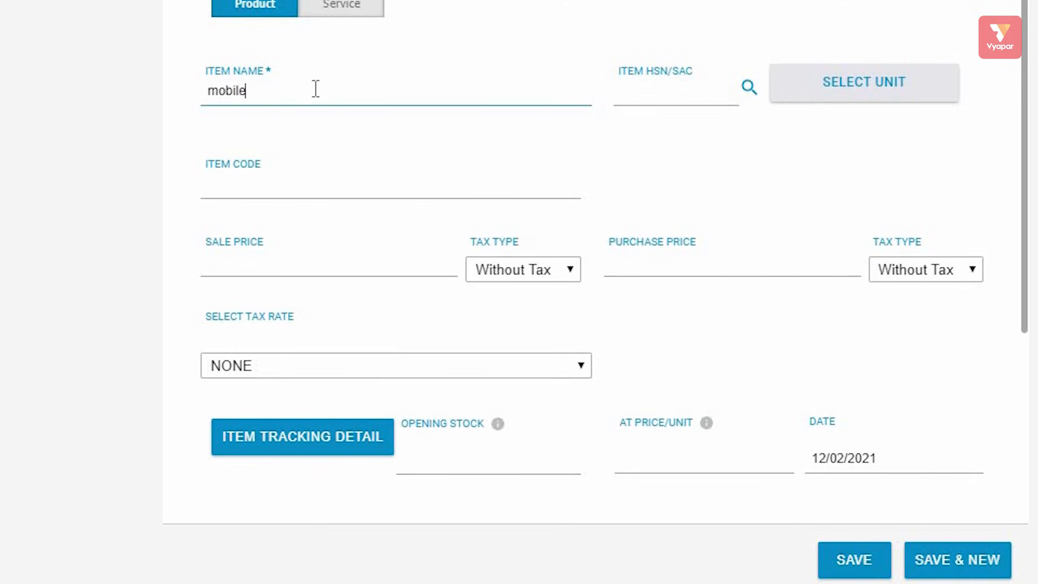
{"action": "left_click", "coordinate": [868, 562]}
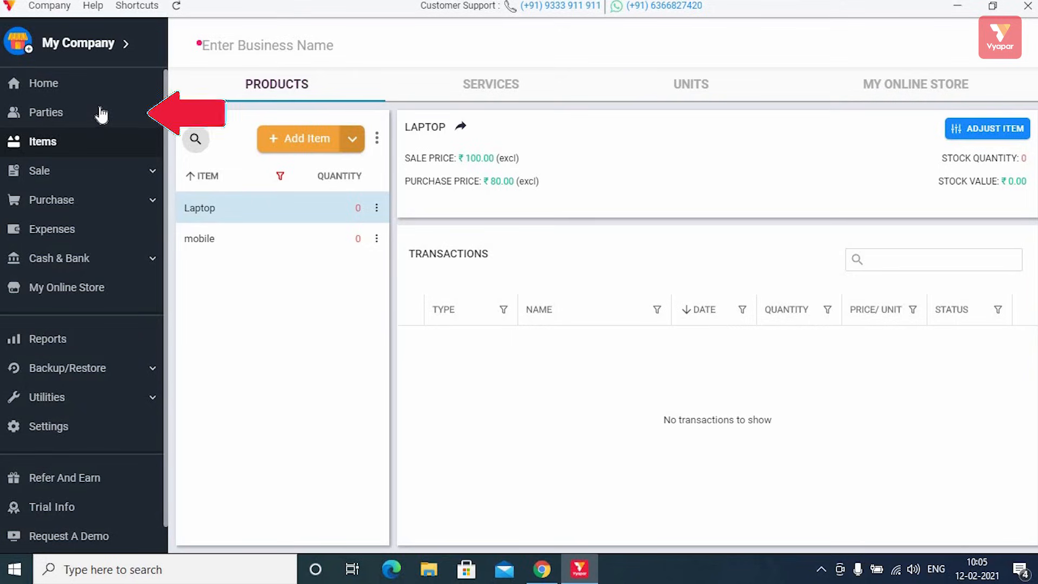
Step: Start a new party on the Parties page and enter its phone number
{"action": "left_click", "coordinate": [72, 114]}
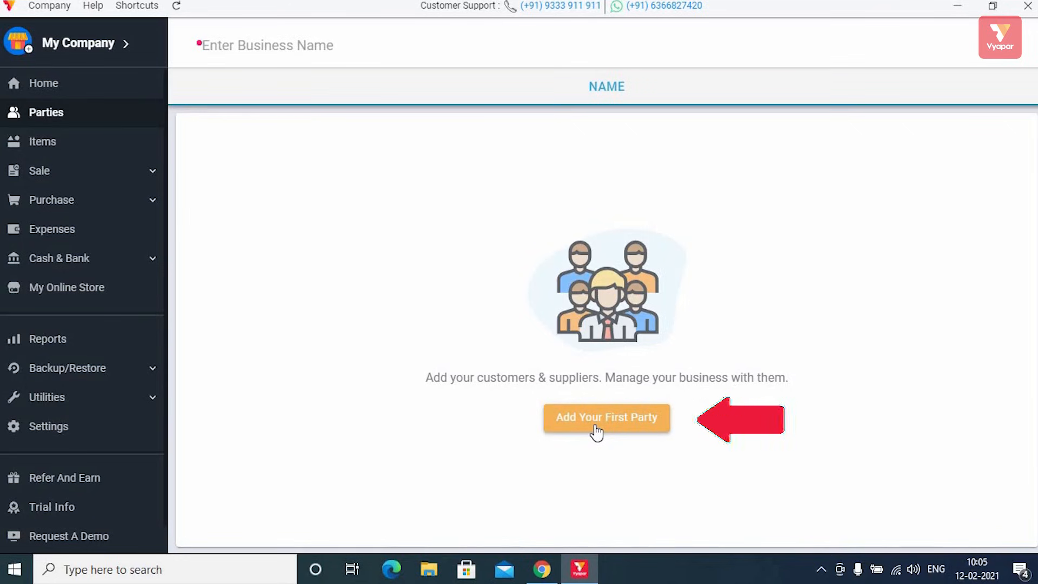
{"action": "left_click", "coordinate": [596, 431]}
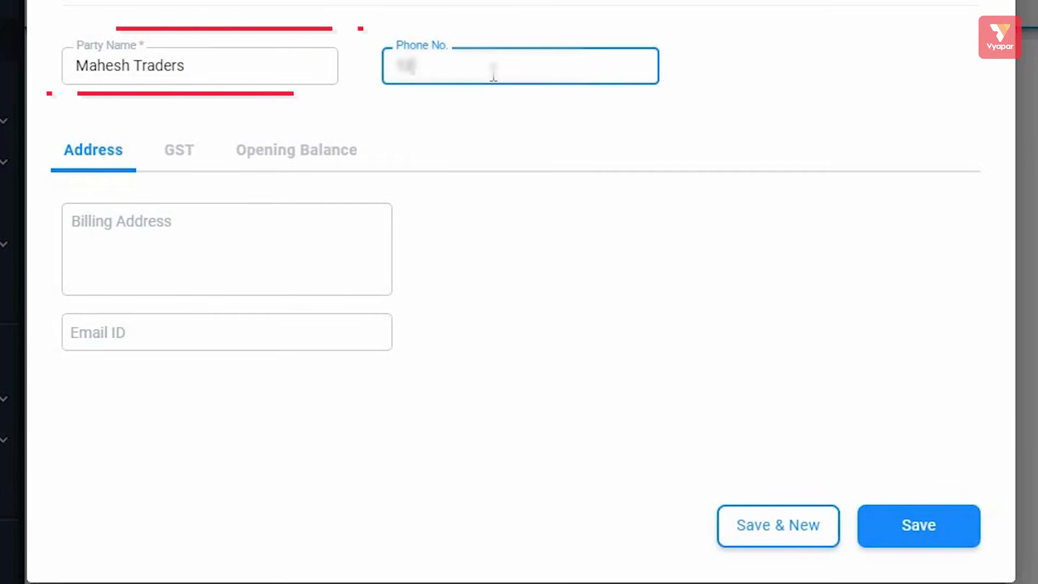
{"action": "type", "text": "34567890"}
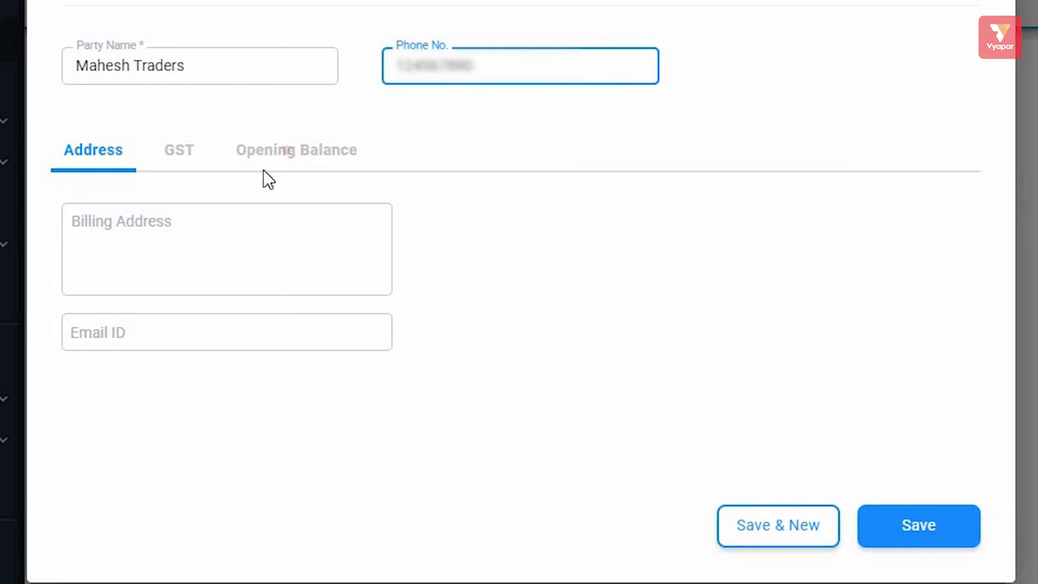
{"action": "left_click", "coordinate": [285, 148]}
{"action": "left_click", "coordinate": [91, 149]}
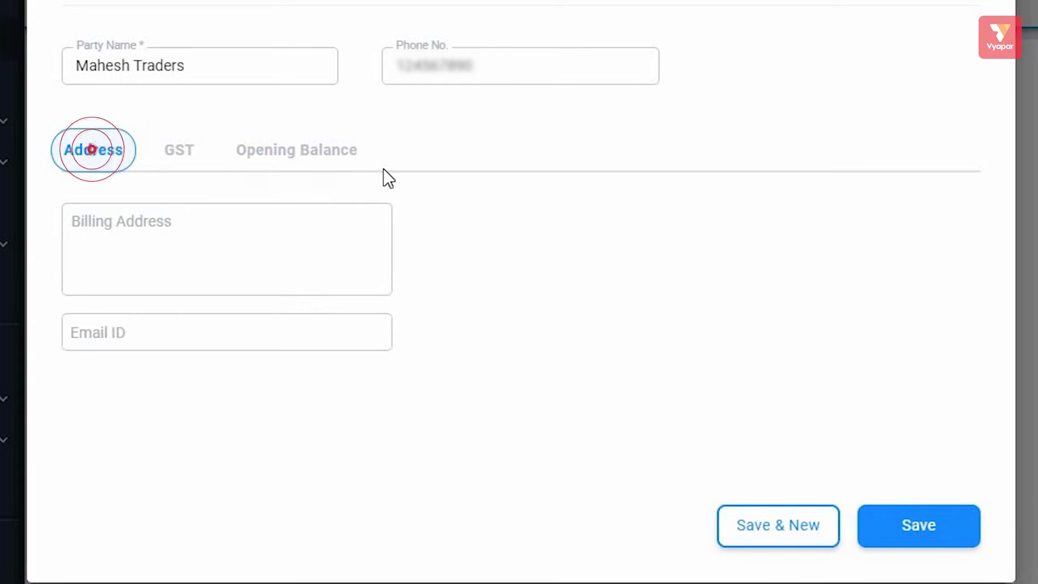
Step: Enter the party's full billing address with its house number
{"action": "left_click", "coordinate": [264, 222]}
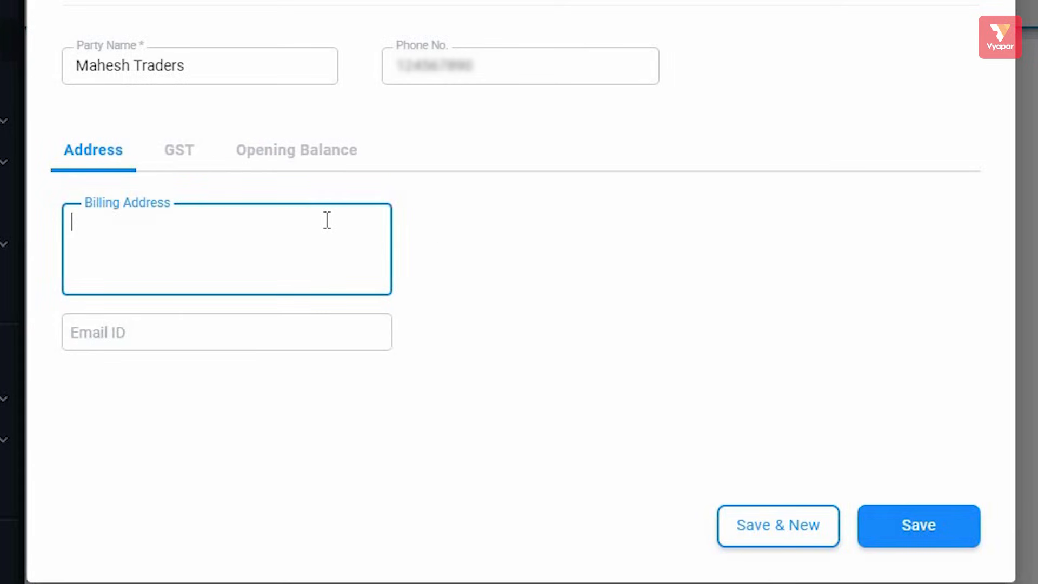
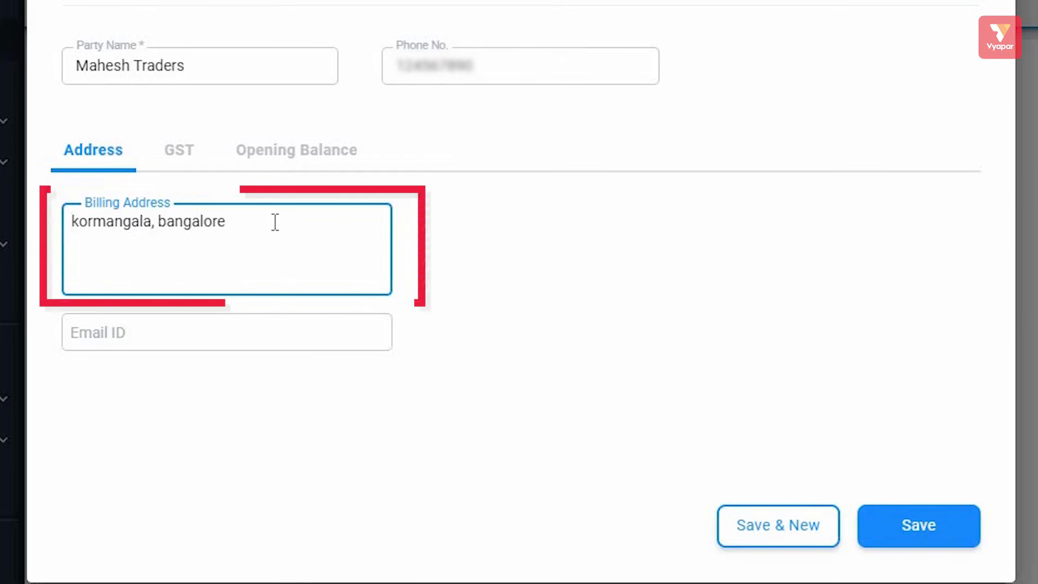
{"action": "key", "text": "Home"}
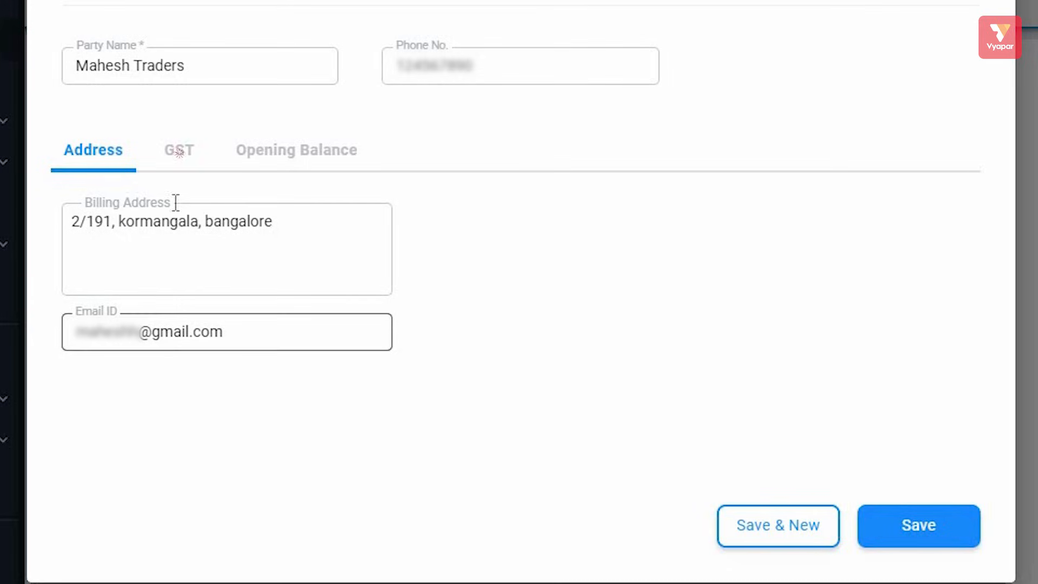
{"action": "left_click", "coordinate": [179, 151]}
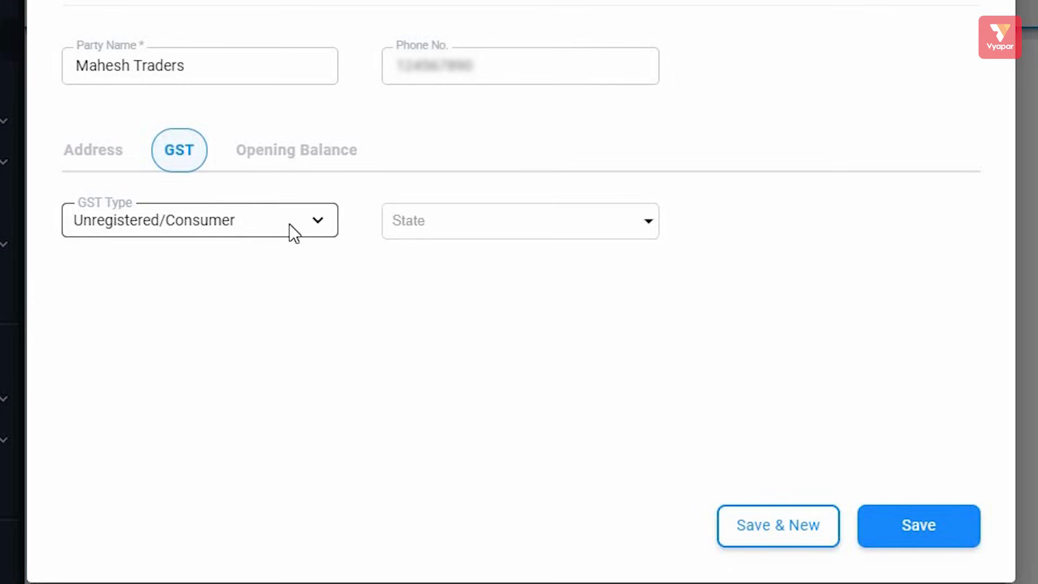
Step: Try Registered Business - Regular, revert the GST type to Unregistered/Consumer, and view Opening Balance
{"action": "left_click", "coordinate": [324, 222]}
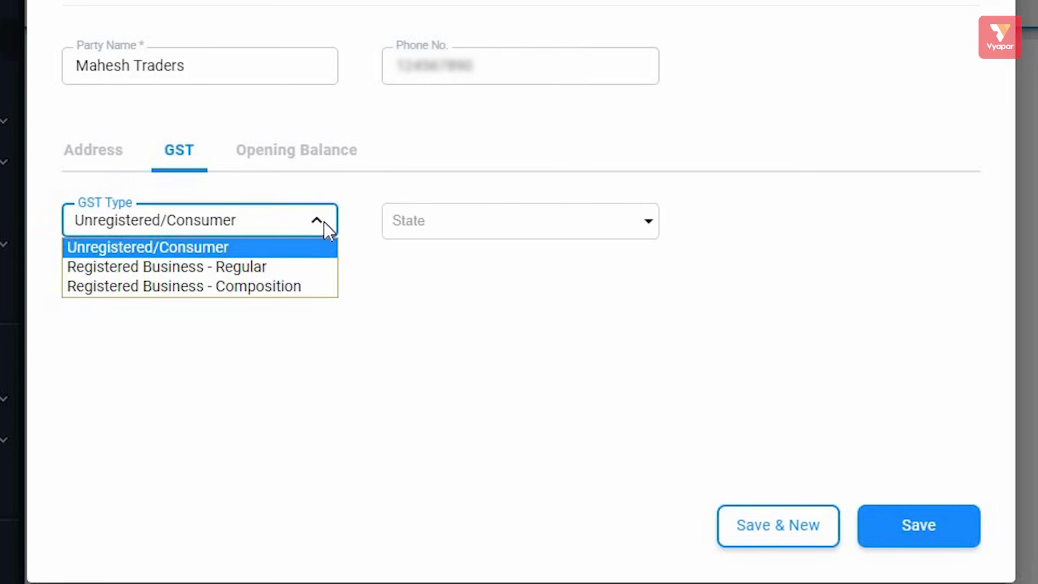
{"action": "left_click", "coordinate": [445, 224]}
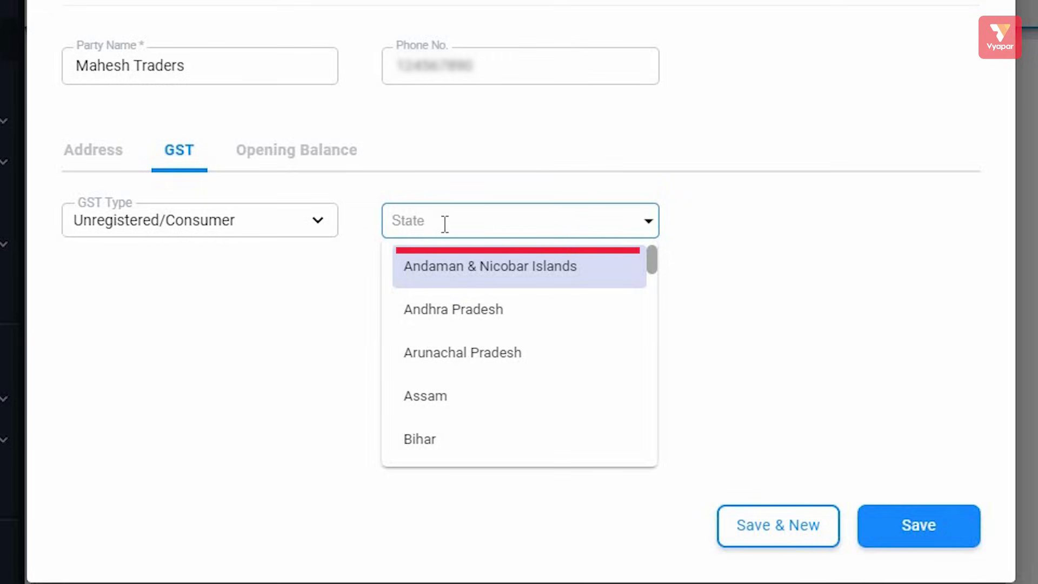
{"action": "left_click", "coordinate": [229, 219]}
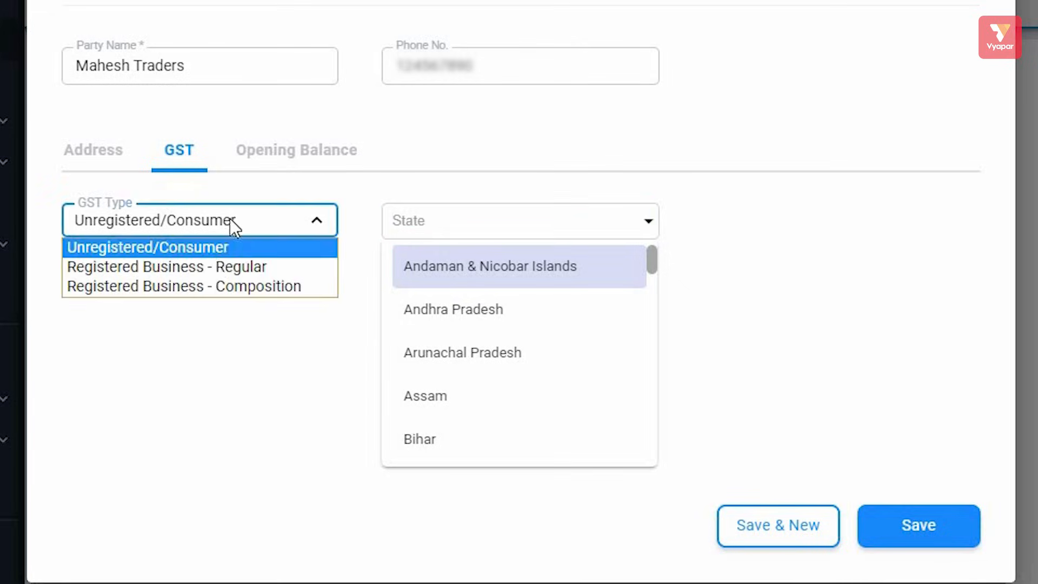
{"action": "left_click", "coordinate": [206, 273]}
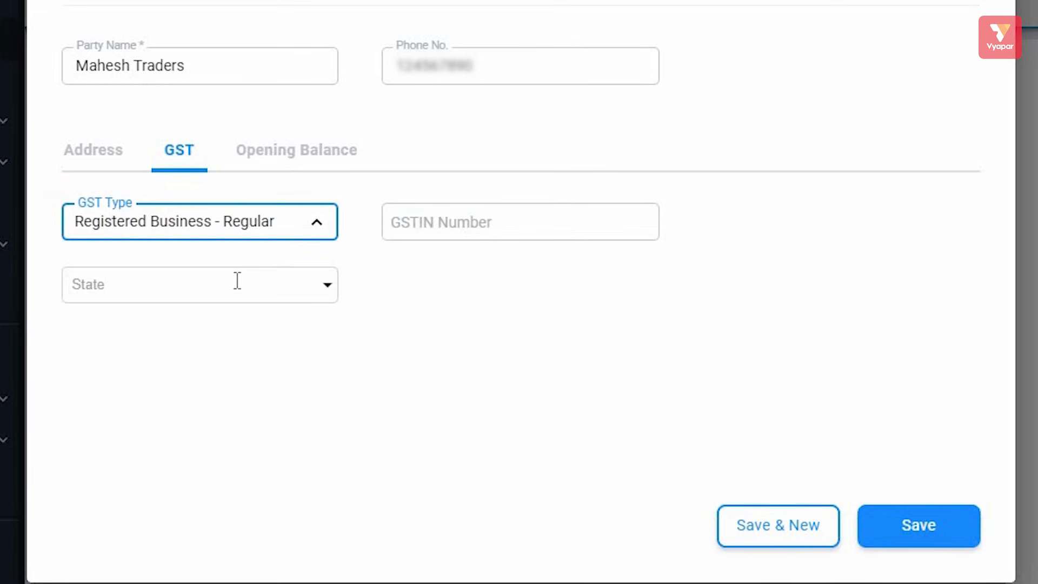
{"action": "left_click", "coordinate": [436, 230]}
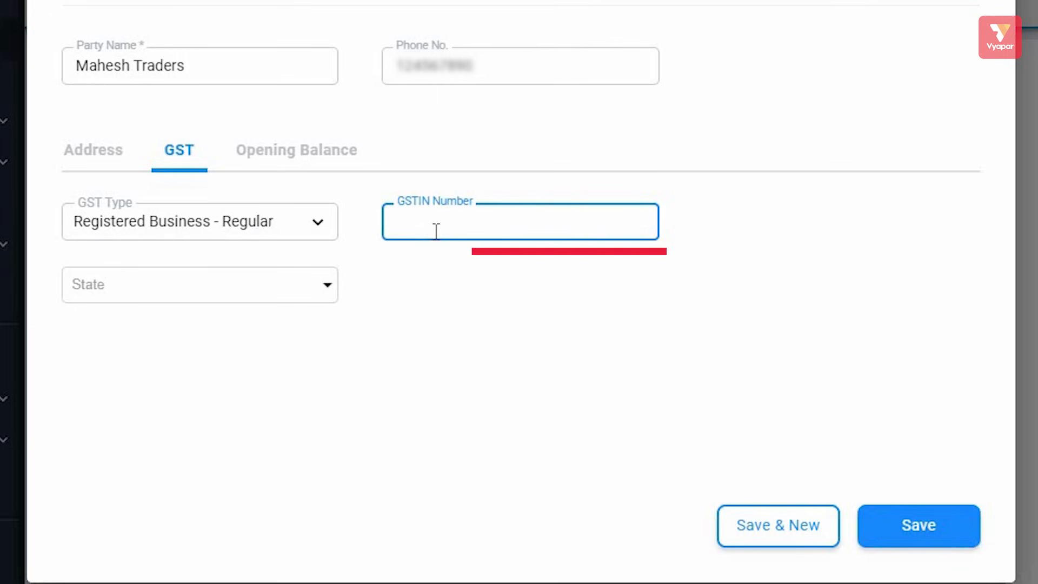
{"action": "left_click", "coordinate": [313, 227]}
{"action": "left_click", "coordinate": [221, 248]}
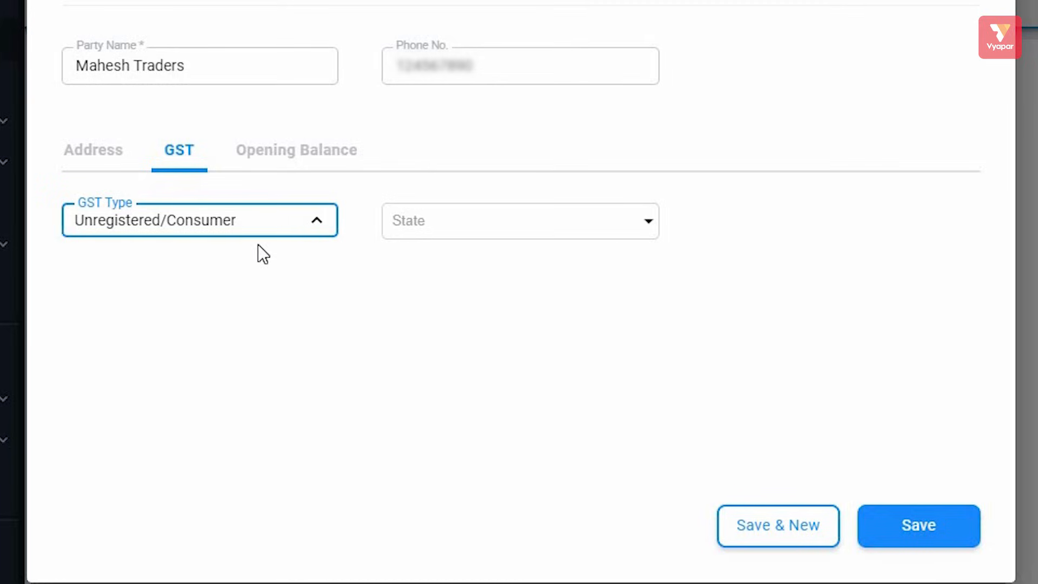
{"action": "left_click", "coordinate": [295, 157]}
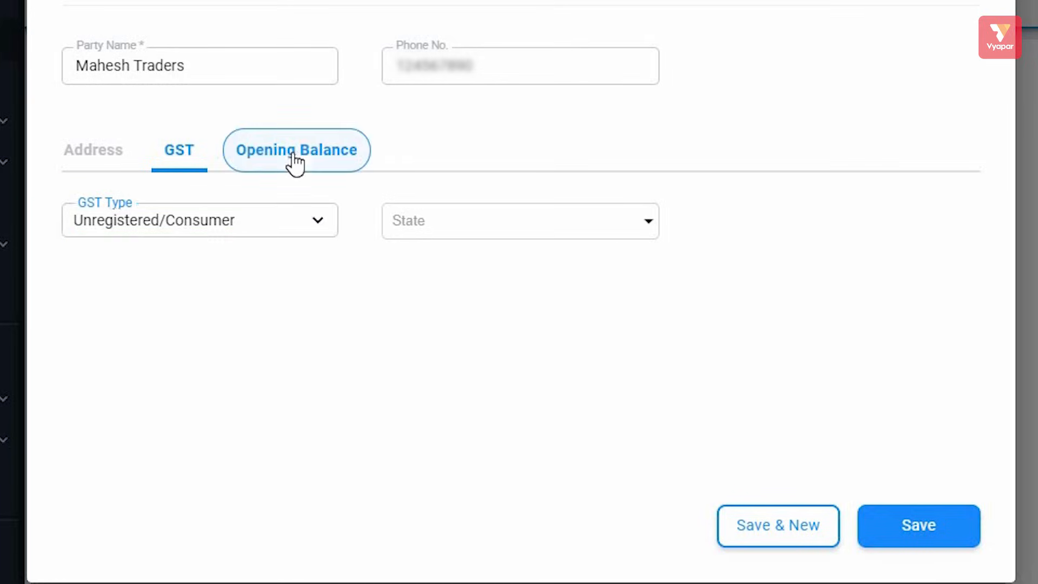
Step: Give Mahesh Traders a 10000 opening balance marked To Receive, save it, and start another party
{"action": "left_click", "coordinate": [224, 224]}
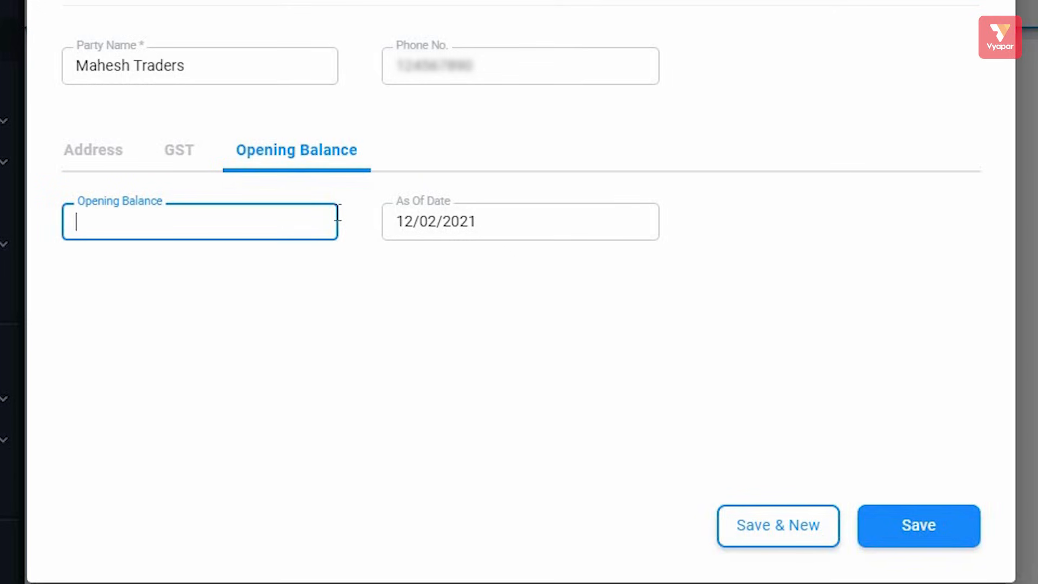
{"action": "type", "text": "10000"}
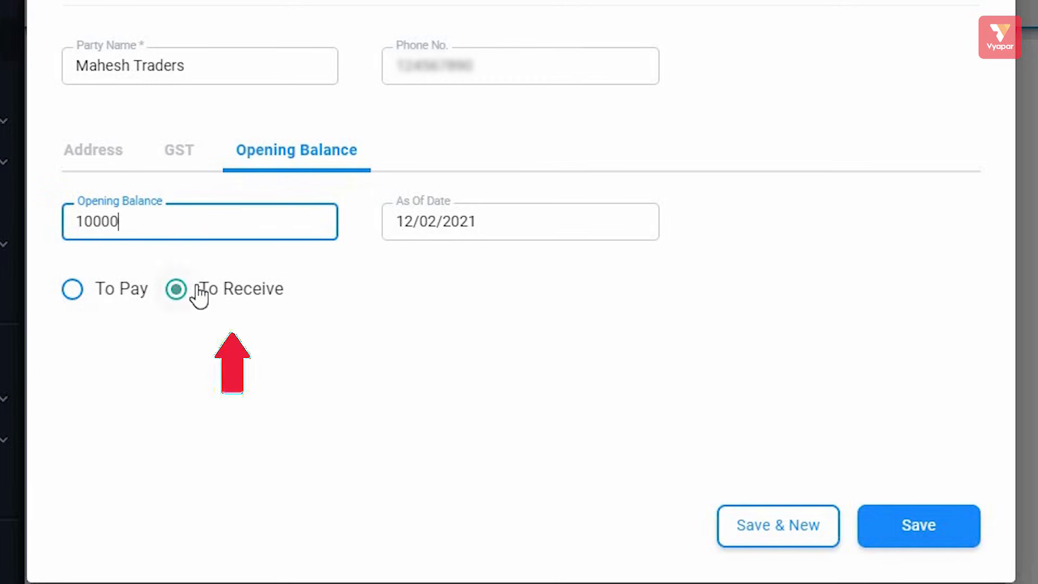
{"action": "left_click", "coordinate": [176, 289]}
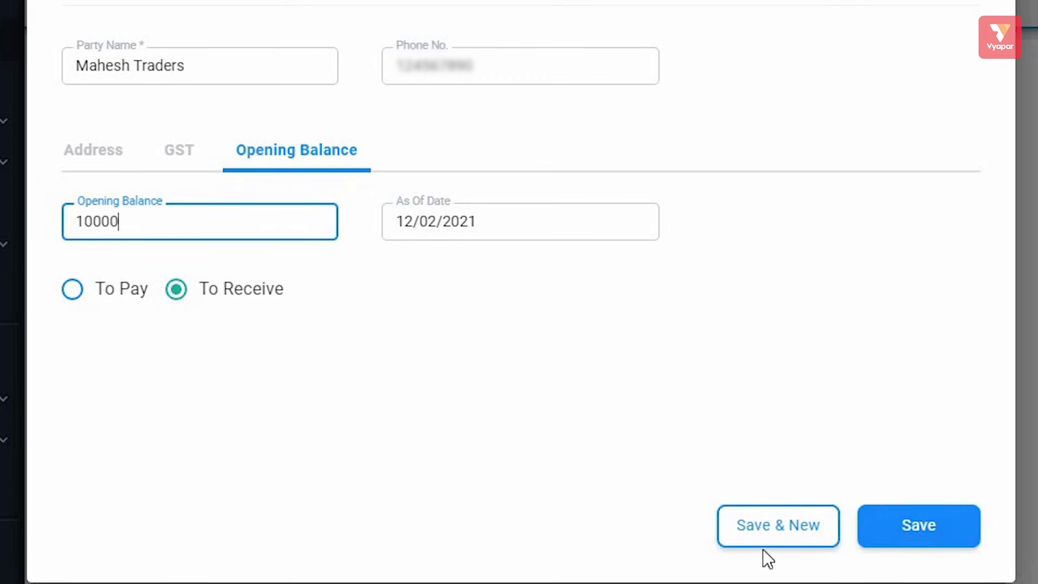
{"action": "left_click", "coordinate": [784, 529]}
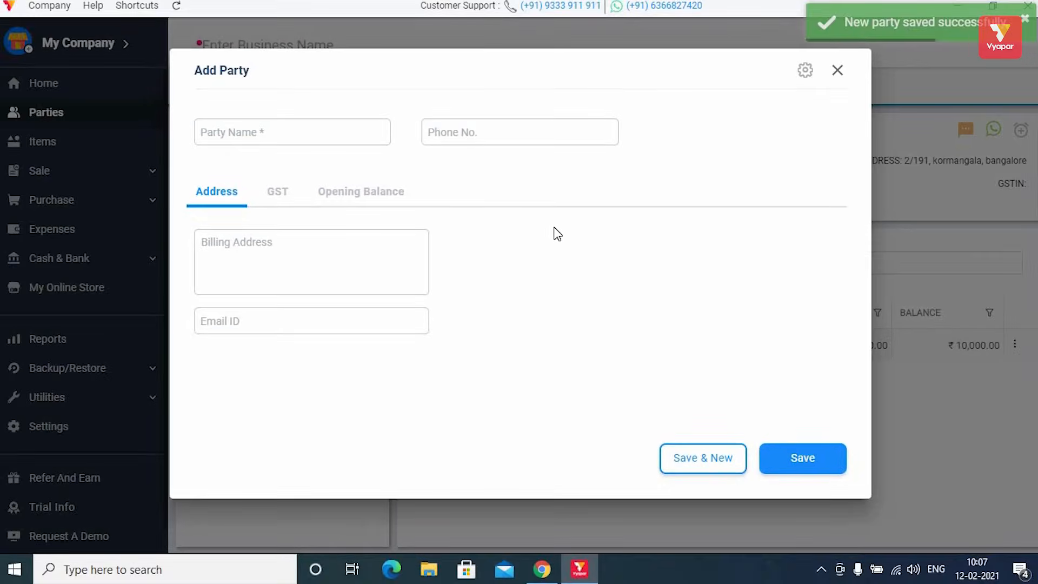
Step: Close the blank party form, check the Items and Parties pages, and expand Utilities in the sidebar
{"action": "left_click", "coordinate": [839, 78]}
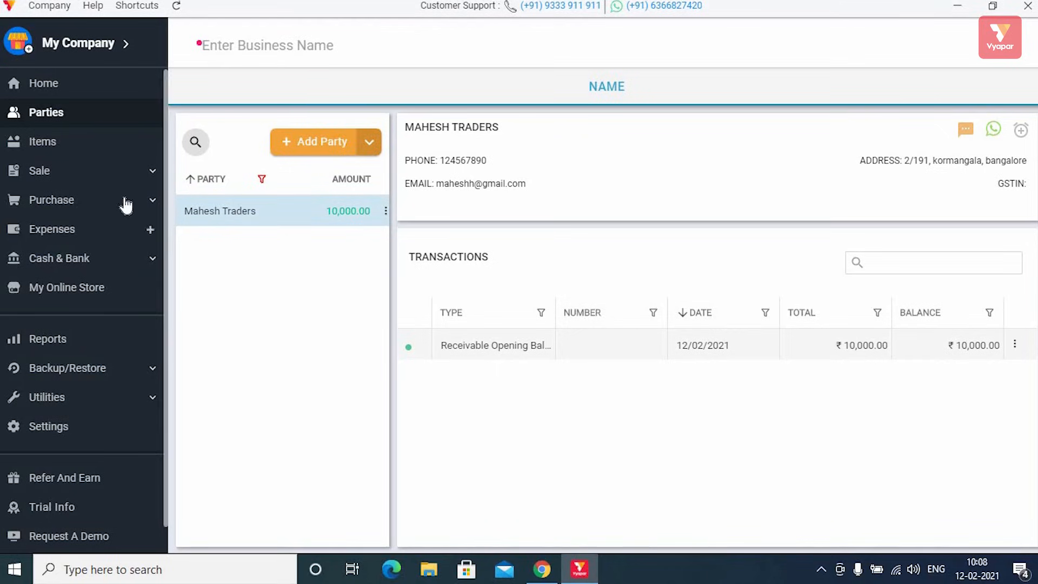
{"action": "left_click", "coordinate": [92, 144]}
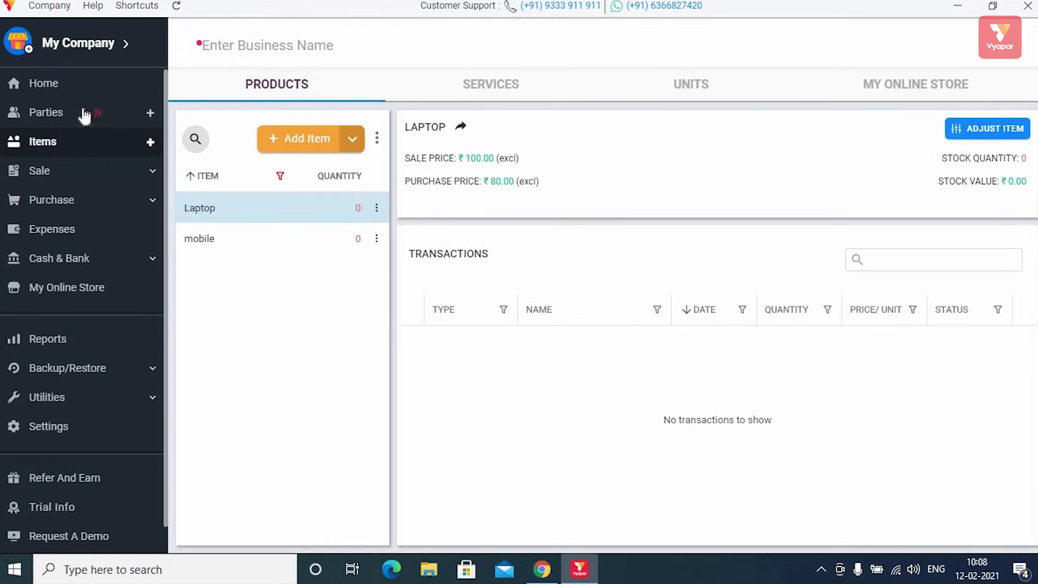
{"action": "left_click", "coordinate": [85, 115]}
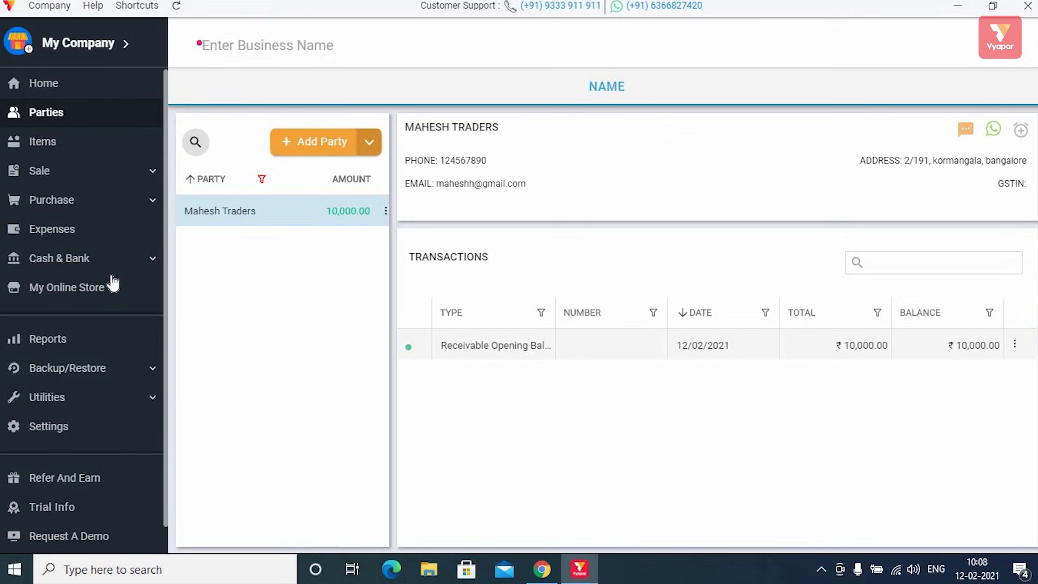
{"action": "scroll", "coordinate": [113, 283], "scroll_direction": "down", "scroll_amount": 1}
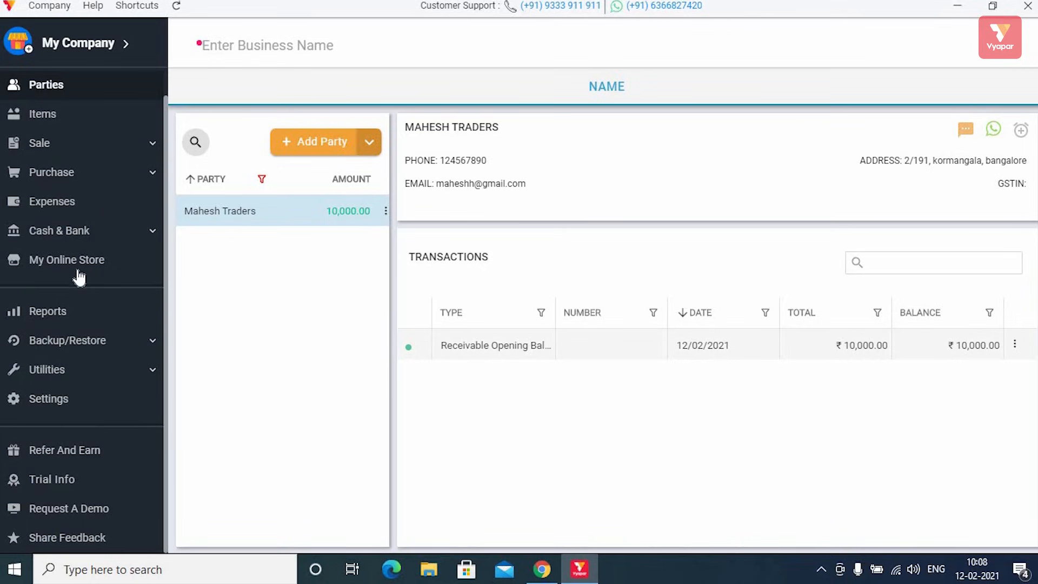
{"action": "left_click", "coordinate": [97, 375]}
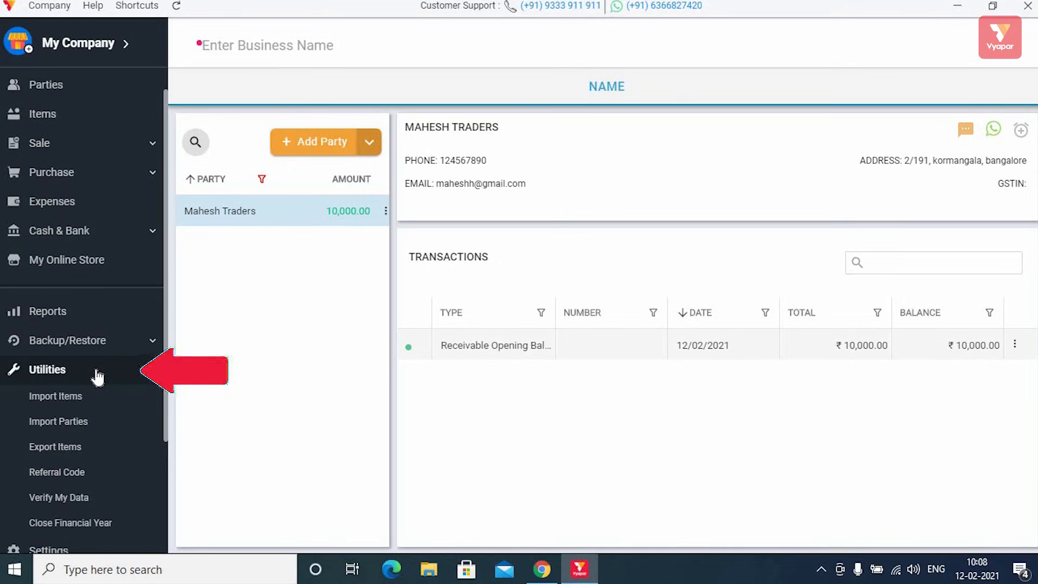
Step: Download the Import Items Excel template from Utilities > Import Items
{"action": "left_click", "coordinate": [76, 397]}
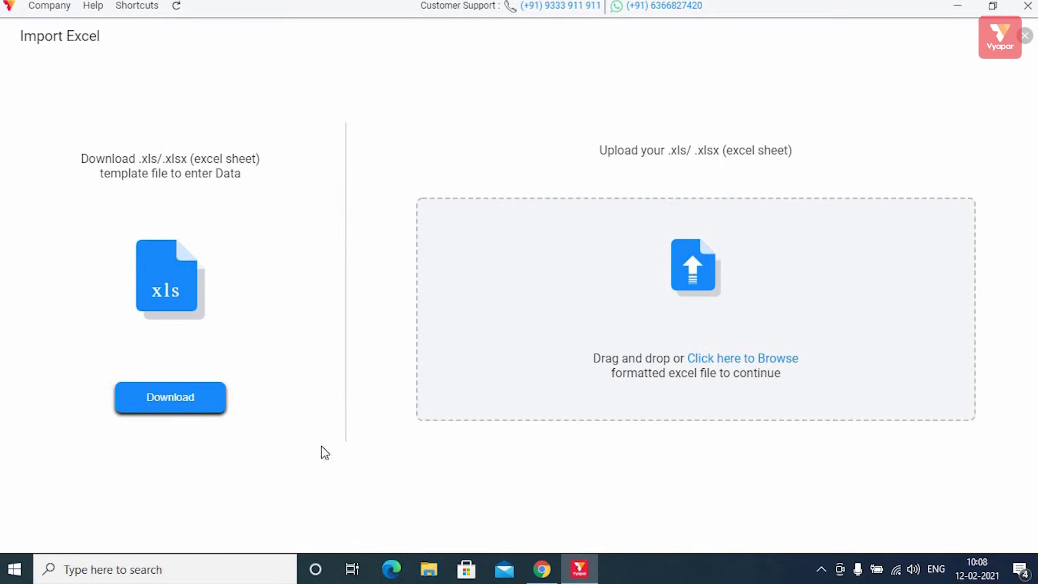
{"action": "left_click", "coordinate": [183, 403]}
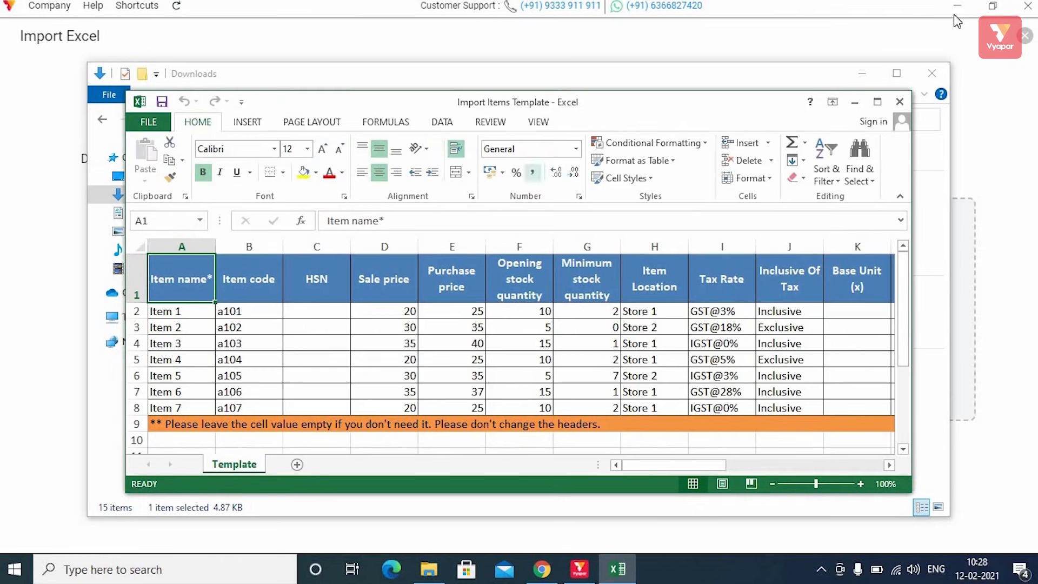
Step: Delete the orange note row, list eight items from Daal to Oil starting at A2, and close Excel
{"action": "left_click", "coordinate": [877, 103]}
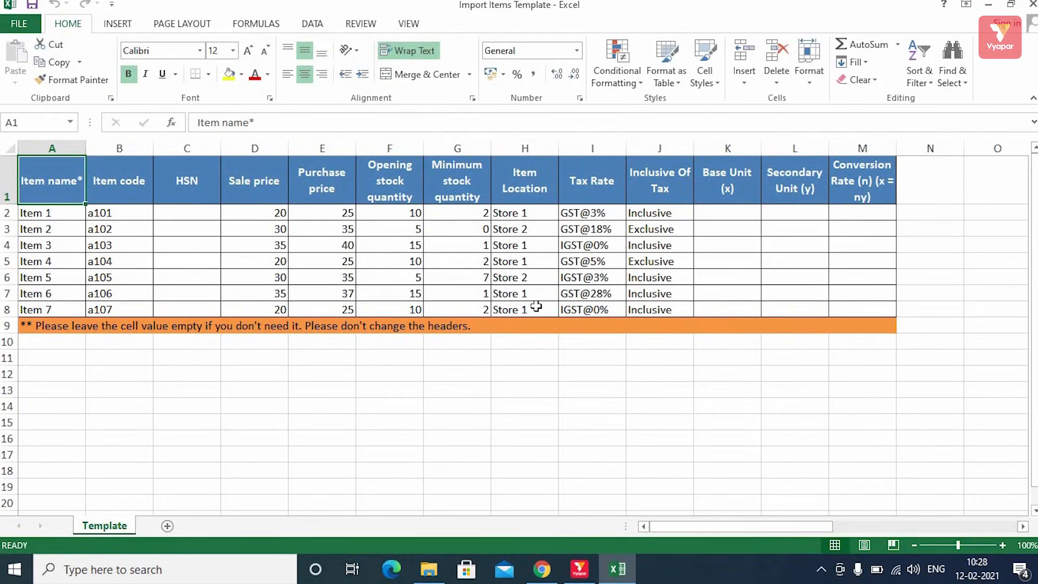
{"action": "right_click", "coordinate": [6, 325]}
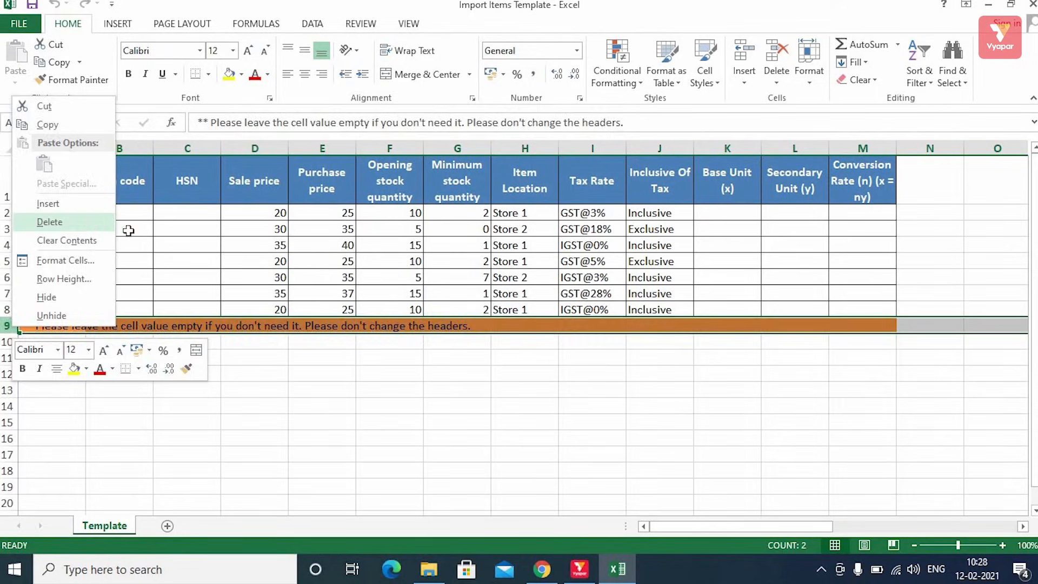
{"action": "left_click", "coordinate": [103, 218]}
{"action": "left_click", "coordinate": [71, 215]}
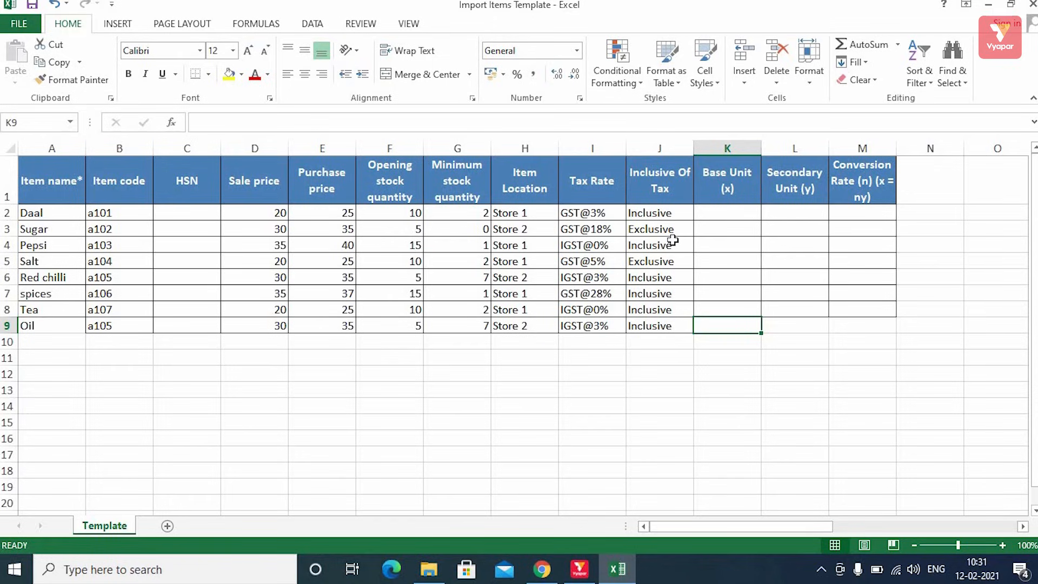
{"action": "left_click", "coordinate": [1031, 7]}
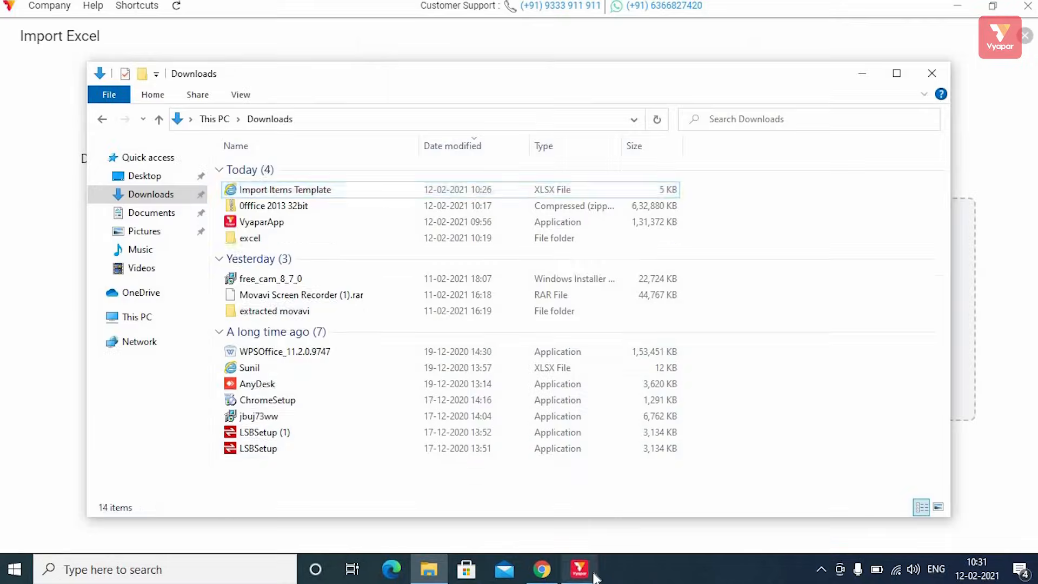
Step: Upload the edited Import Items Template file on Vyapar's Import Items screen
{"action": "left_click", "coordinate": [589, 567]}
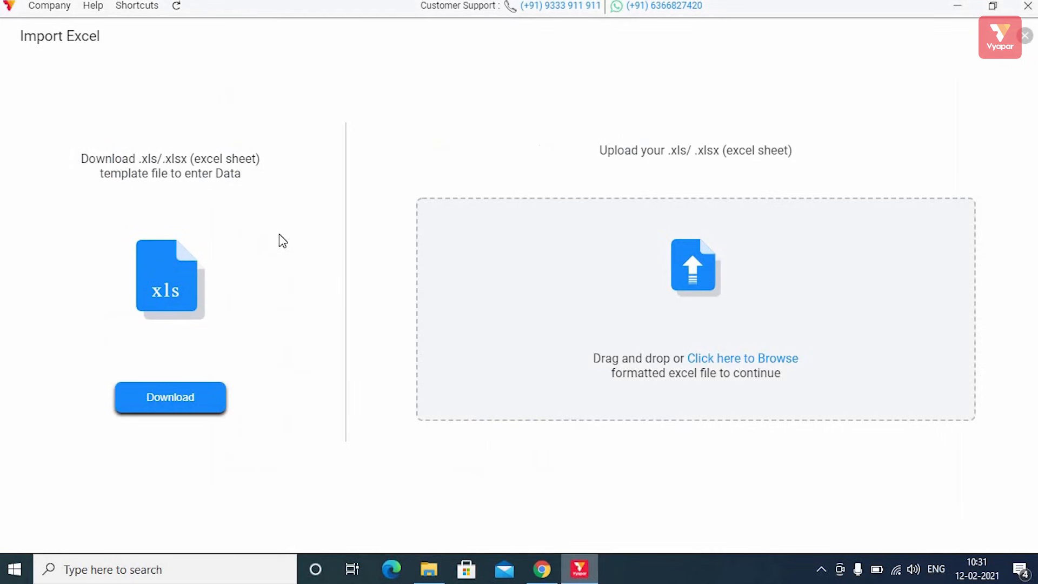
{"action": "left_click", "coordinate": [1025, 37]}
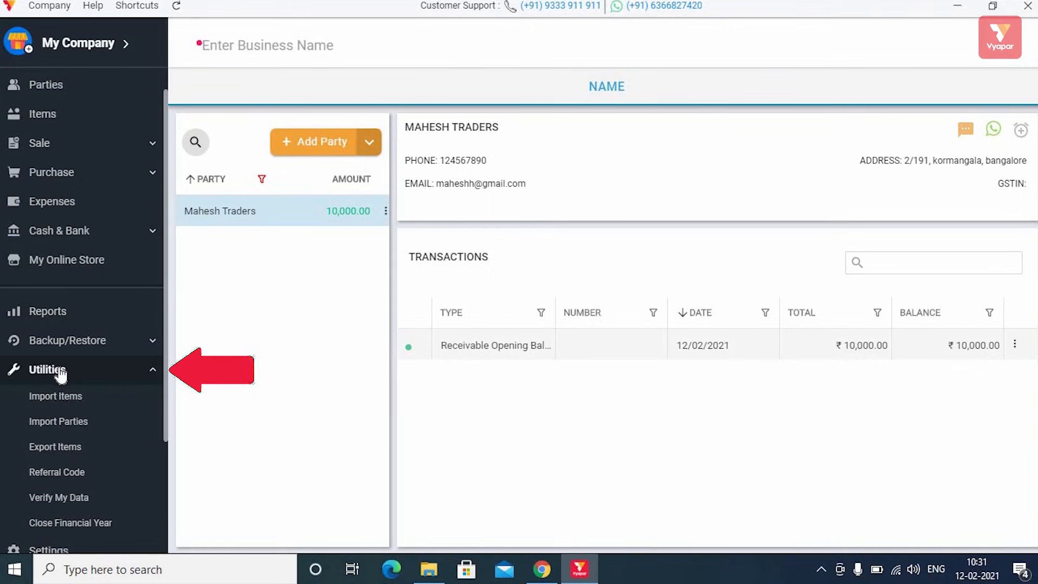
{"action": "left_click", "coordinate": [65, 401]}
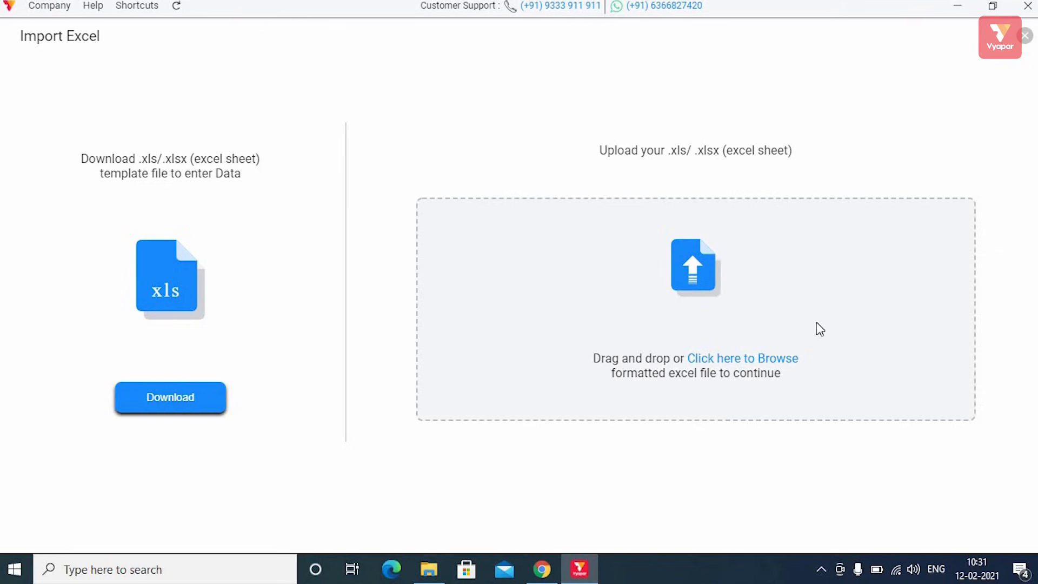
{"action": "left_click", "coordinate": [721, 358]}
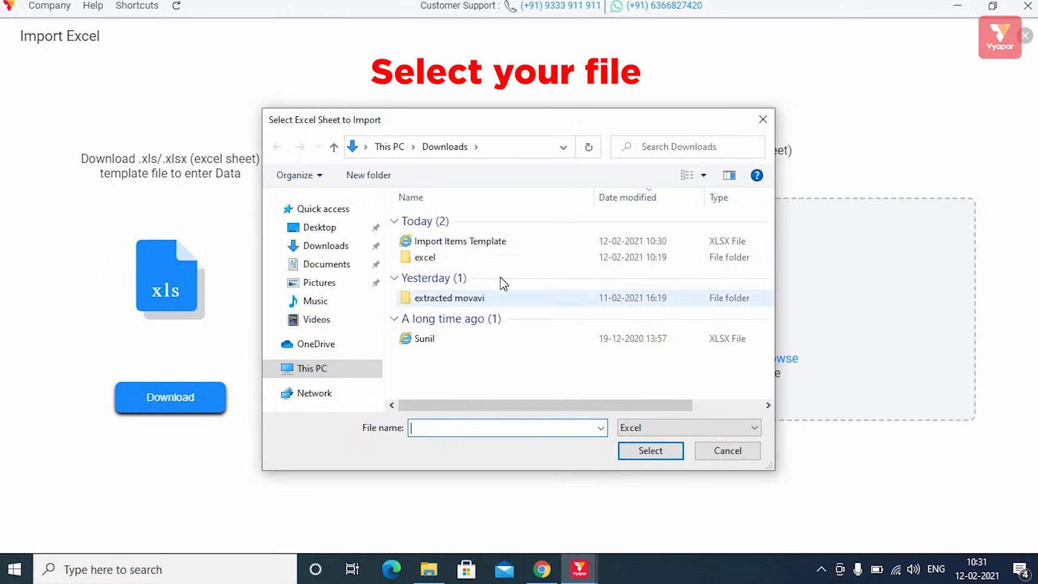
{"action": "left_click", "coordinate": [427, 241]}
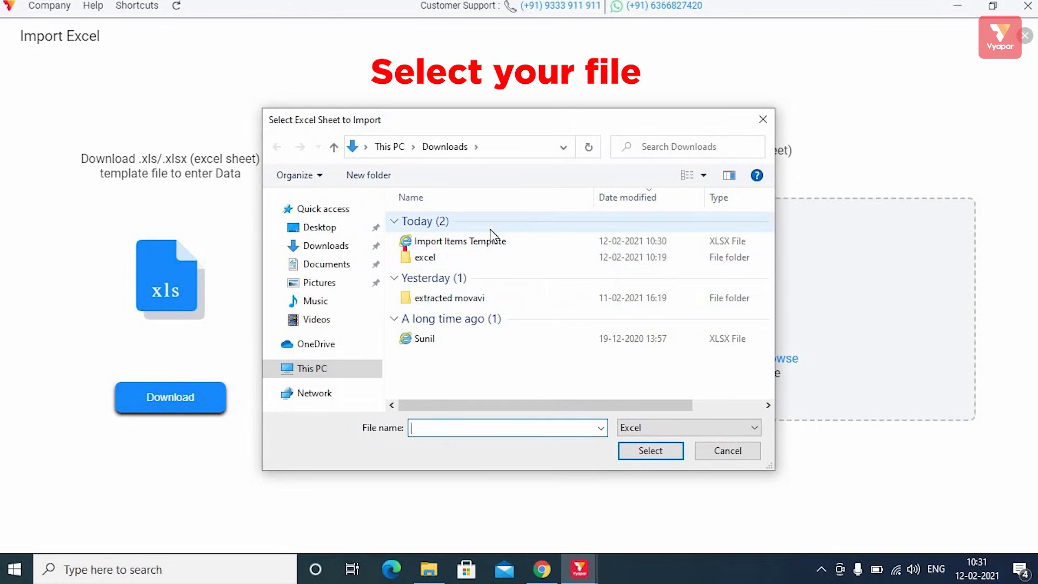
{"action": "left_click", "coordinate": [647, 454]}
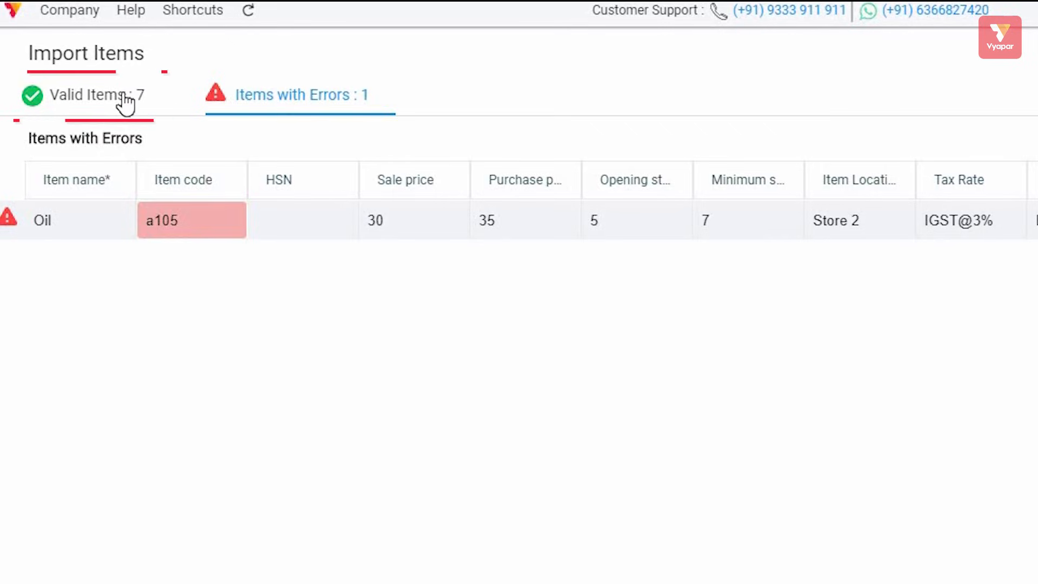
{"action": "left_click", "coordinate": [125, 104]}
{"action": "left_click", "coordinate": [303, 100]}
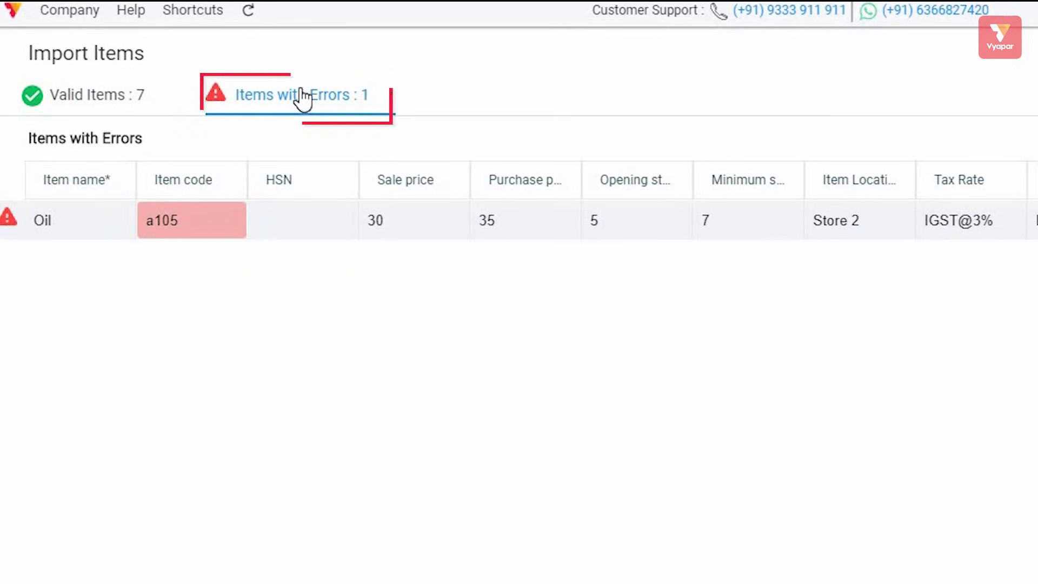
{"action": "left_click", "coordinate": [88, 96]}
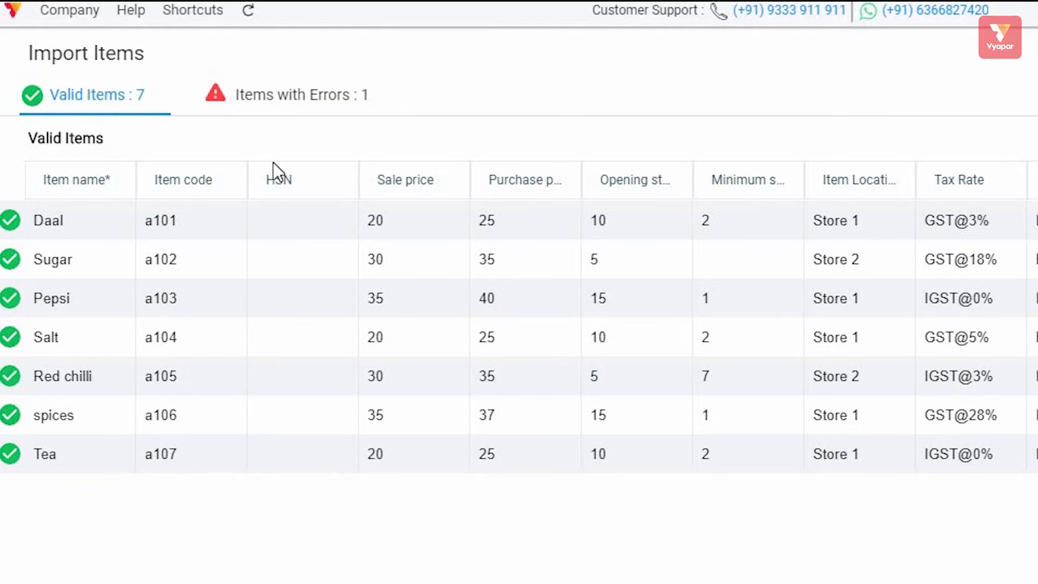
{"action": "left_click", "coordinate": [273, 96]}
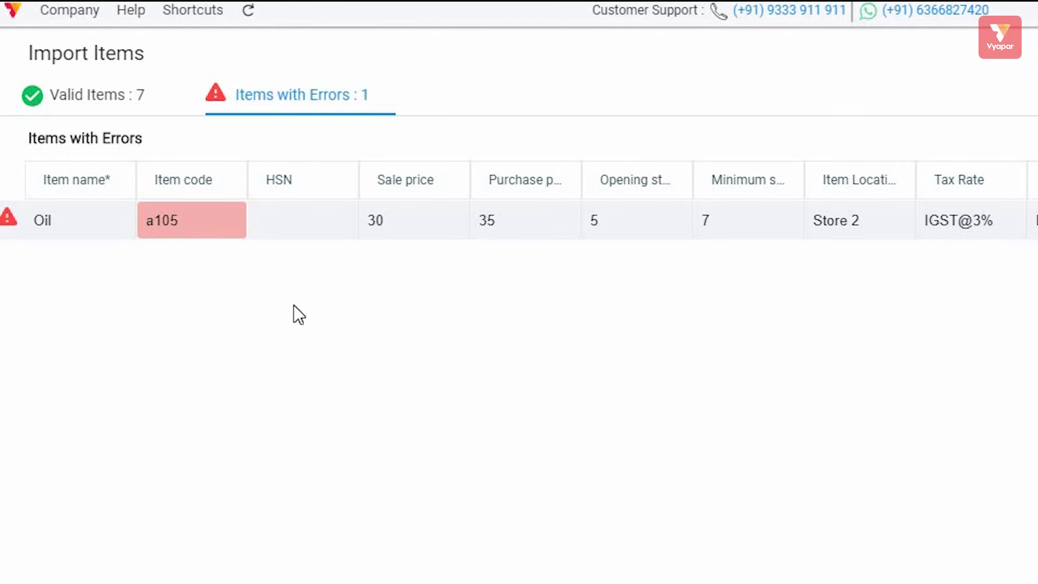
{"action": "mouse_move", "coordinate": [200, 220]}
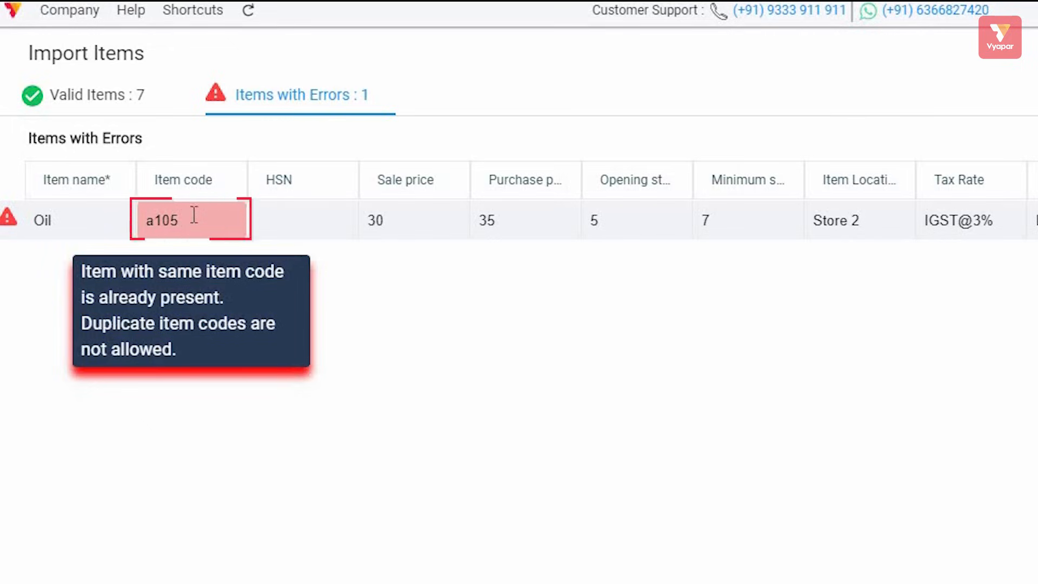
{"action": "left_click", "coordinate": [135, 104]}
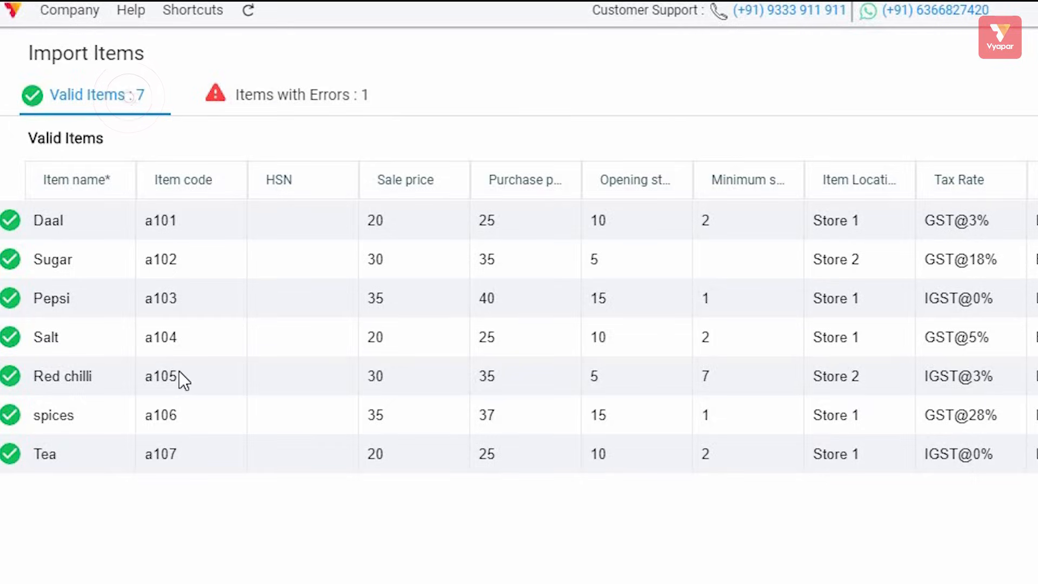
{"action": "left_click", "coordinate": [279, 99]}
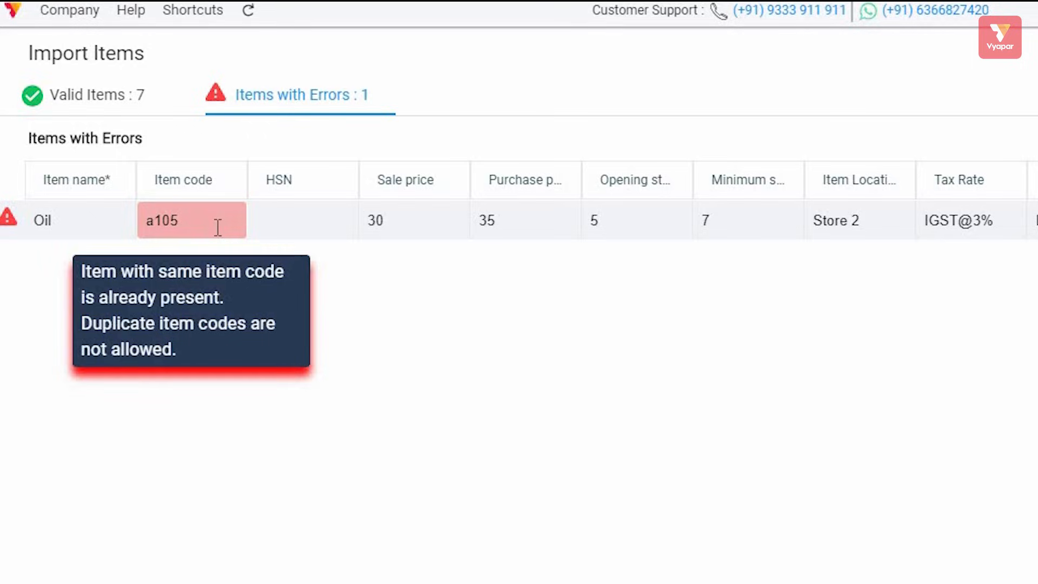
{"action": "left_click", "coordinate": [108, 93]}
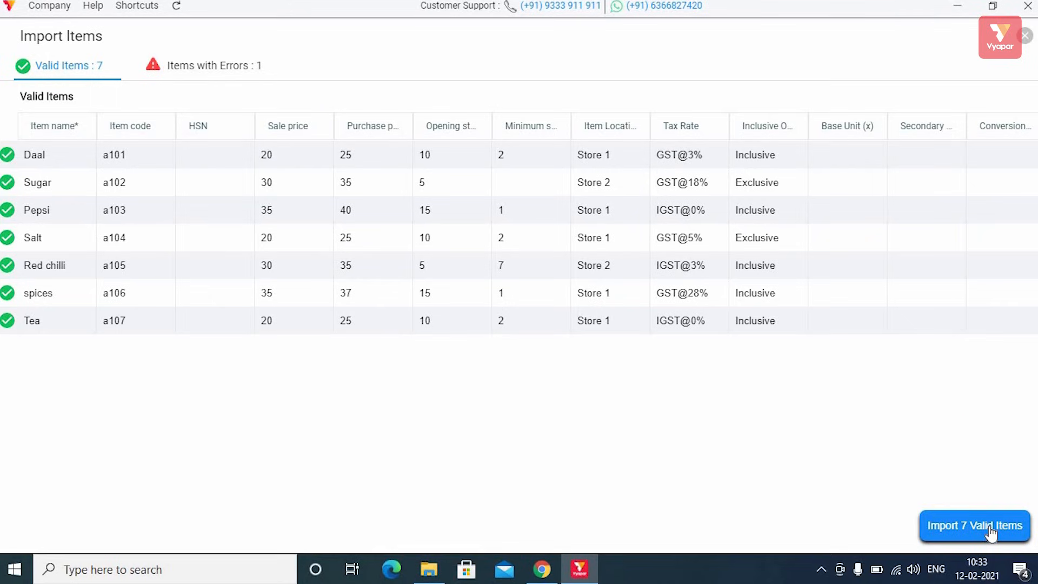
Step: Import the seven valid items and view them in the Items list
{"action": "left_click", "coordinate": [990, 526]}
{"action": "left_click", "coordinate": [623, 320]}
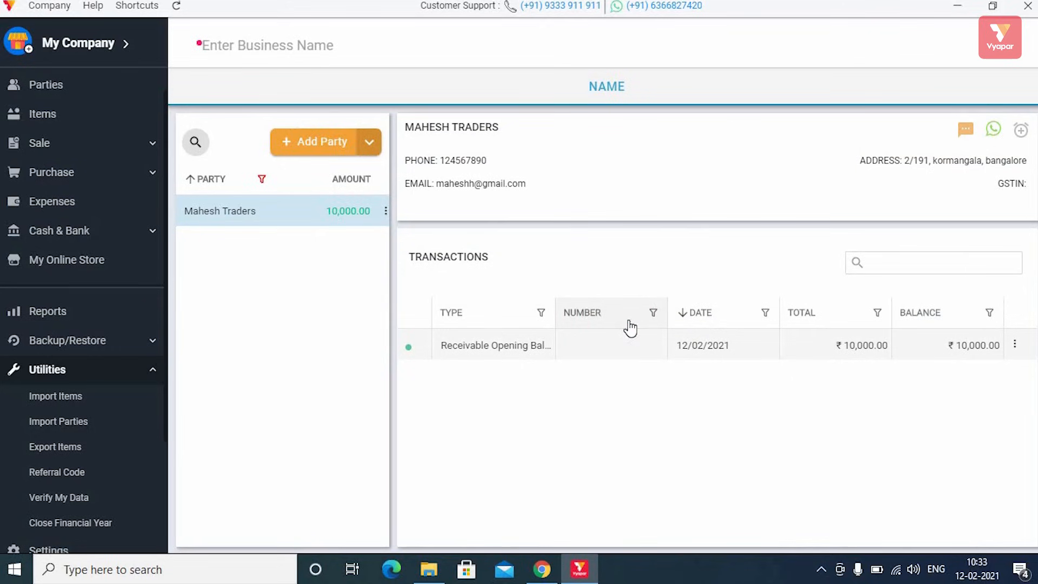
{"action": "left_click", "coordinate": [54, 120]}
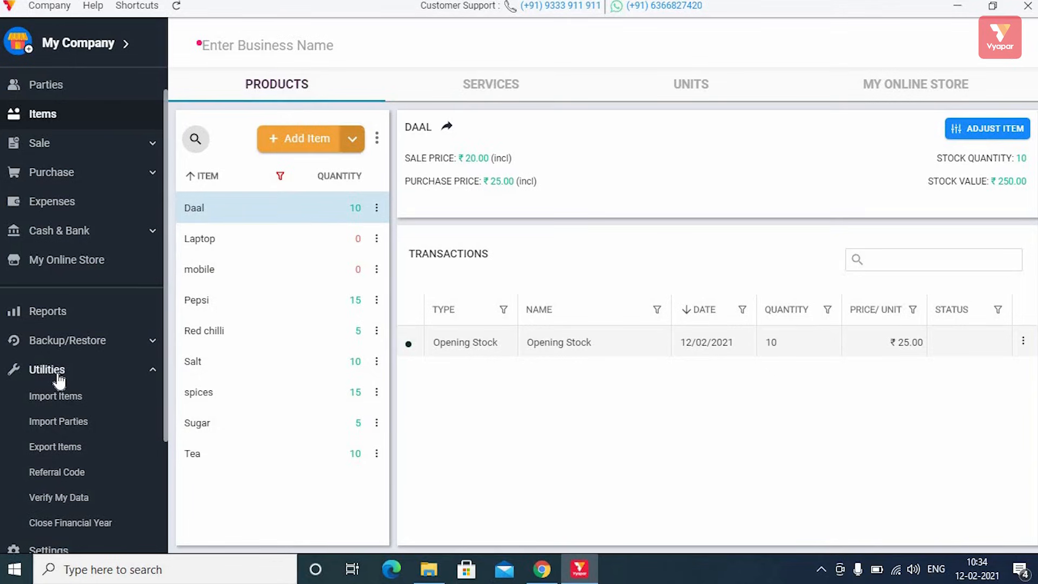
Step: Open and close the Utilities > Import Parties page without importing anything
{"action": "left_click", "coordinate": [108, 370]}
{"action": "left_click", "coordinate": [108, 370]}
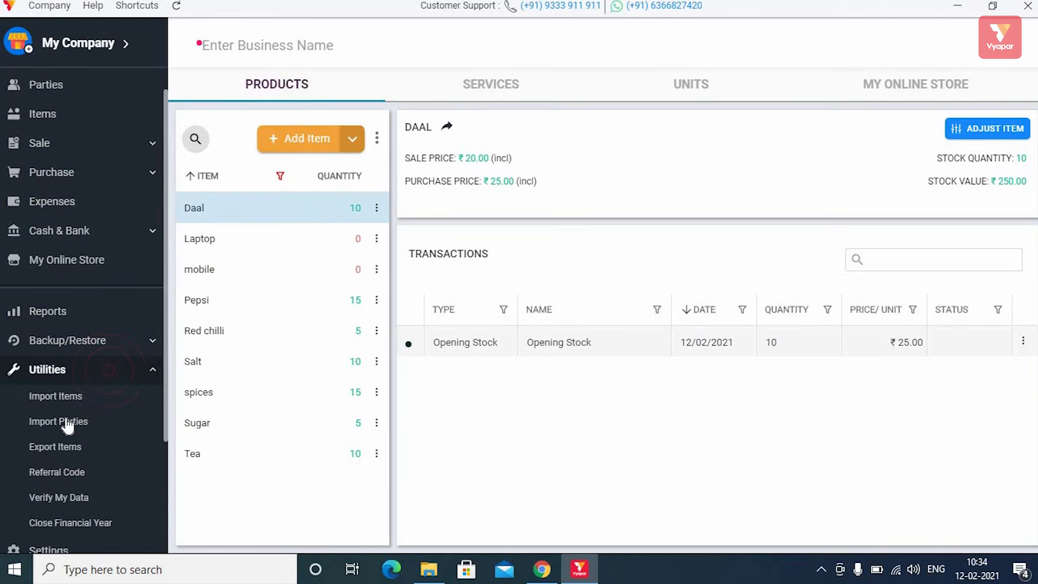
{"action": "left_click", "coordinate": [66, 418]}
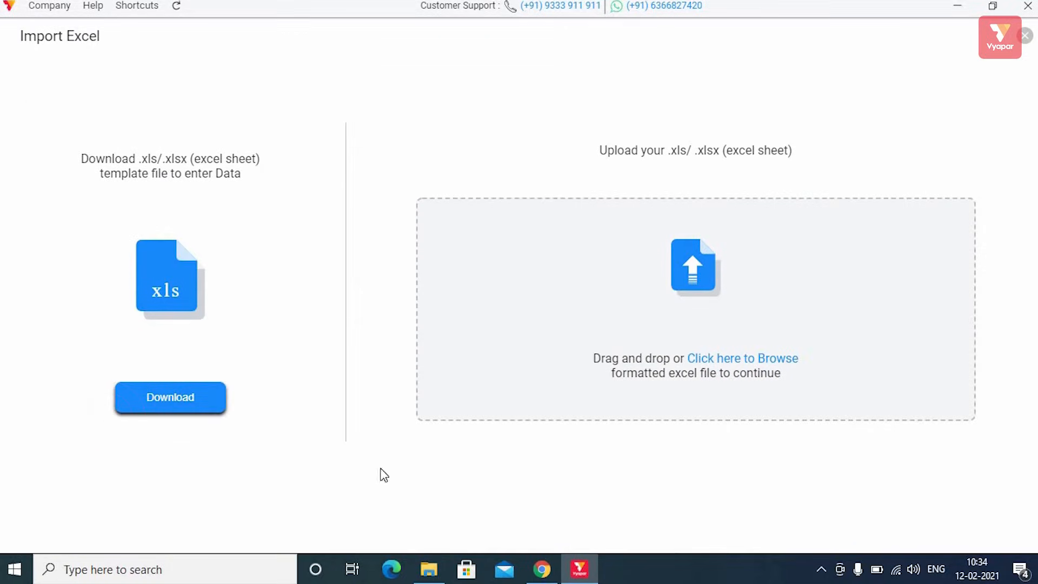
{"action": "left_click", "coordinate": [1027, 37]}
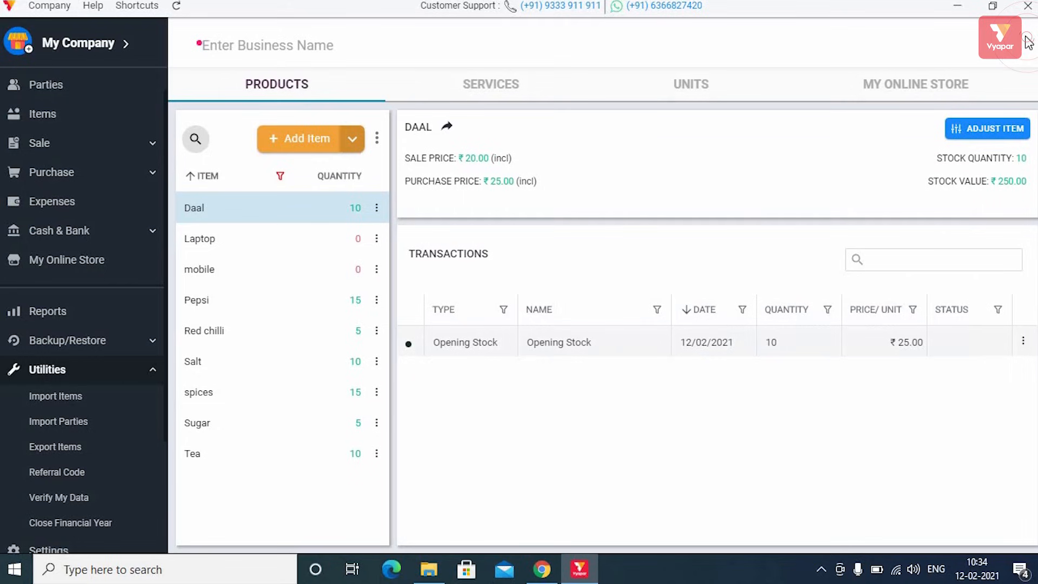
{"action": "scroll", "coordinate": [45, 92], "scroll_direction": "up", "scroll_amount": 1}
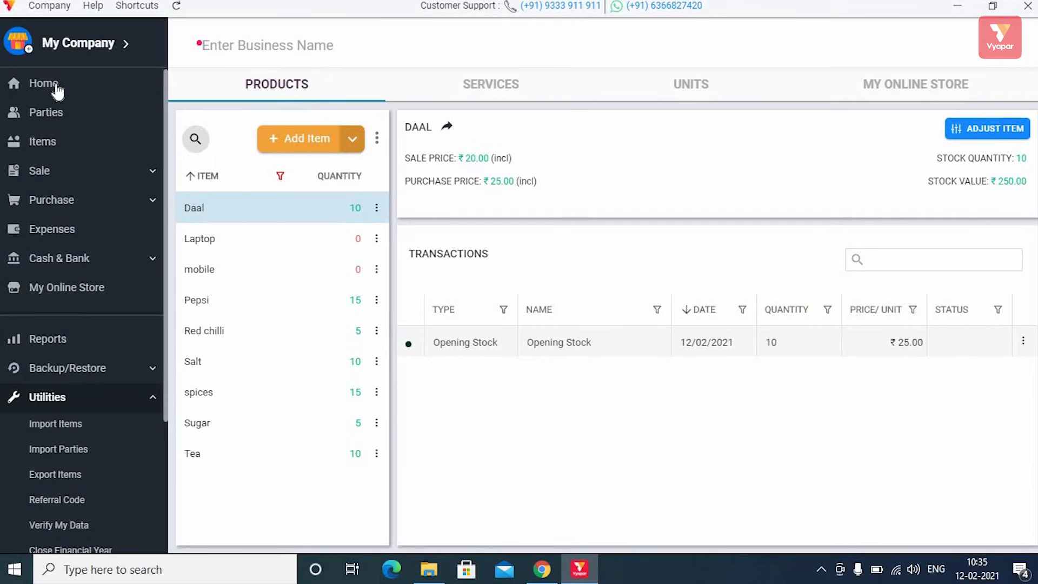
Step: Start a new Sale invoice from the Home screen
{"action": "left_click", "coordinate": [54, 88]}
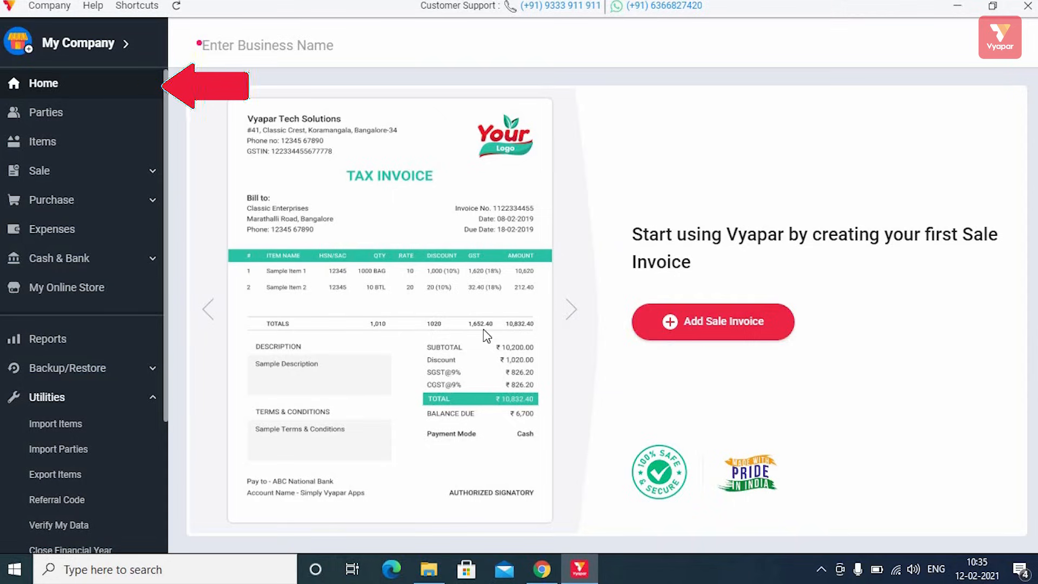
{"action": "left_click", "coordinate": [730, 330]}
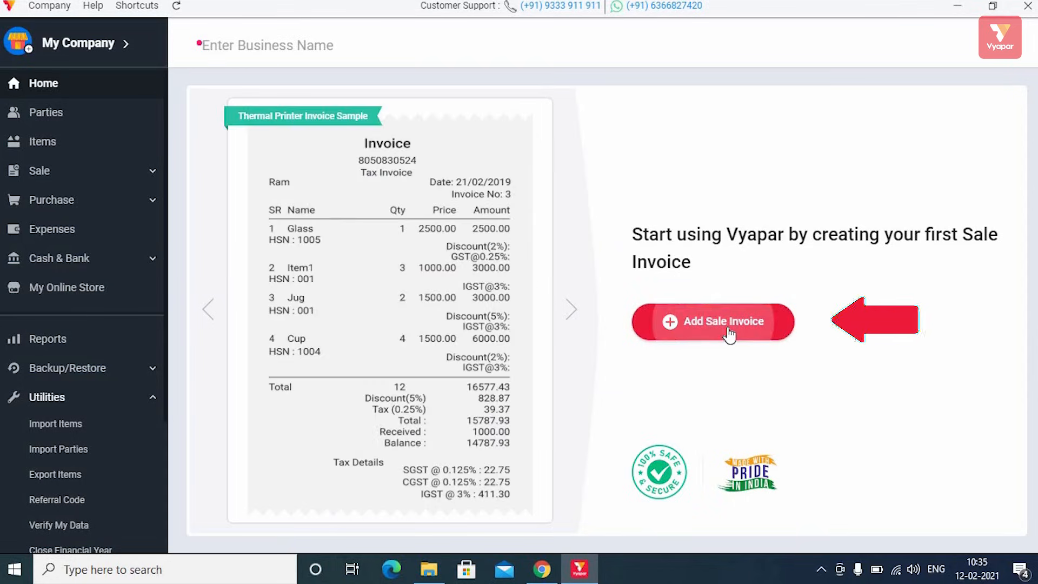
{"action": "left_click", "coordinate": [727, 327]}
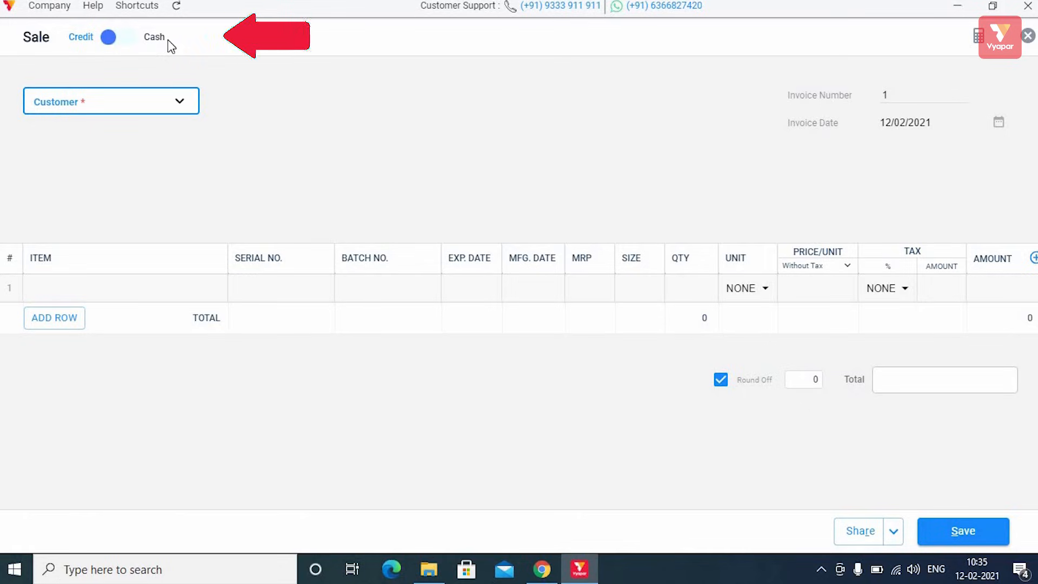
Step: Toggle the invoice between Cash and Credit sale modes
{"action": "left_click", "coordinate": [132, 44]}
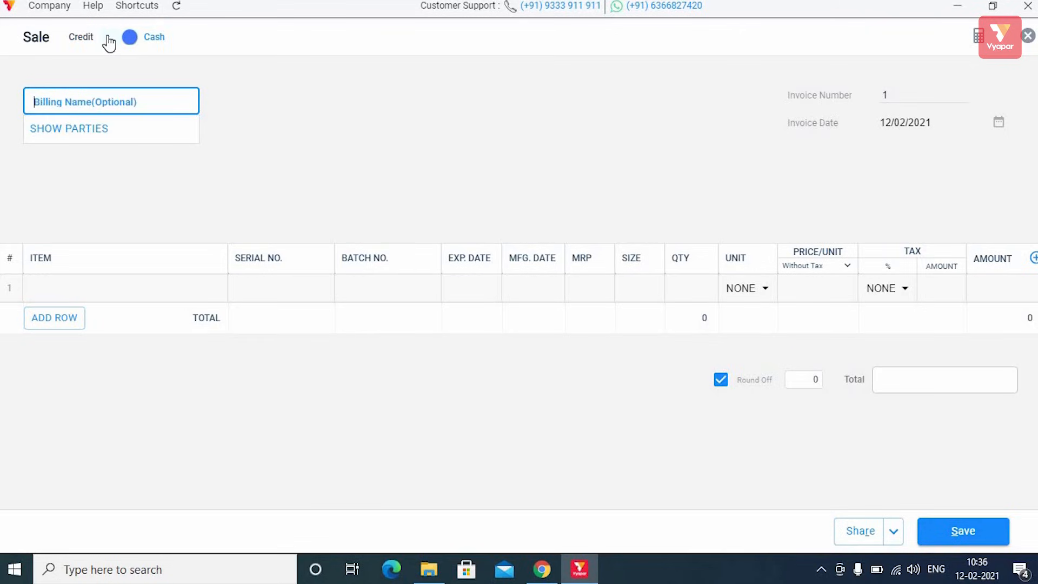
{"action": "left_click", "coordinate": [108, 42]}
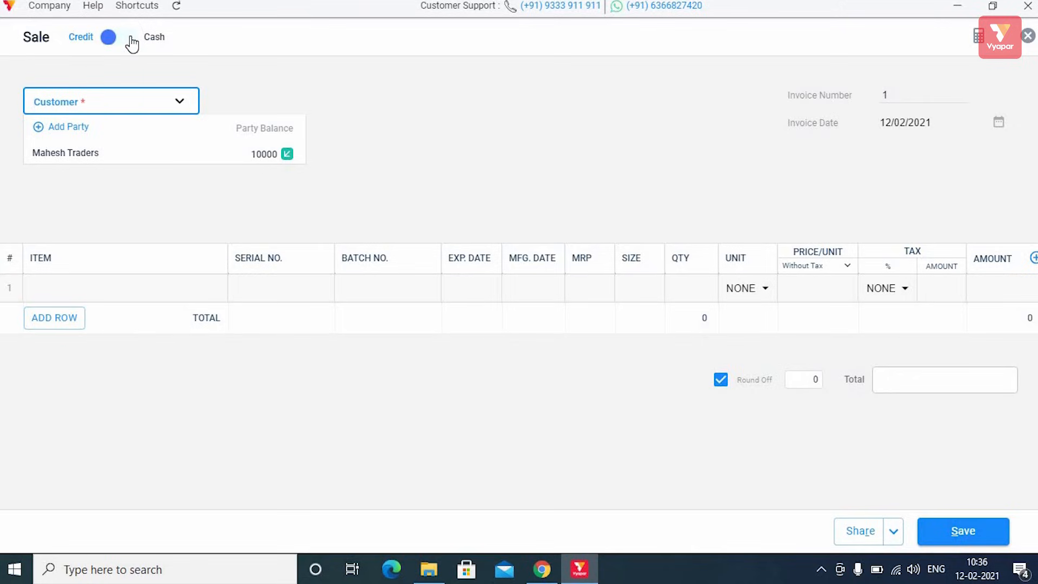
{"action": "left_click", "coordinate": [131, 44]}
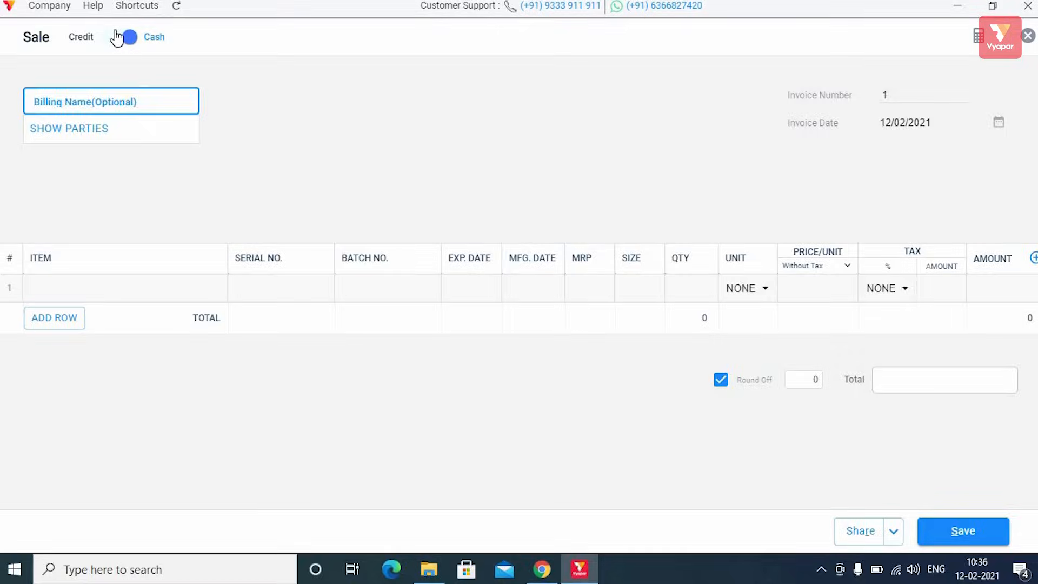
{"action": "left_click", "coordinate": [116, 37]}
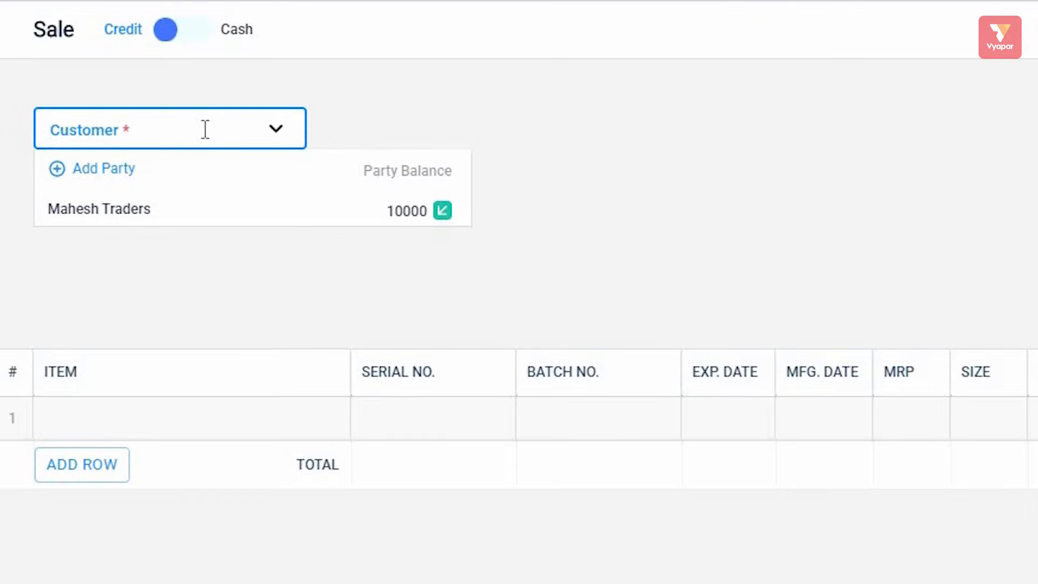
Step: Choose Mahesh Traders as the invoice customer, showing its 10000 balance
{"action": "left_click", "coordinate": [116, 212]}
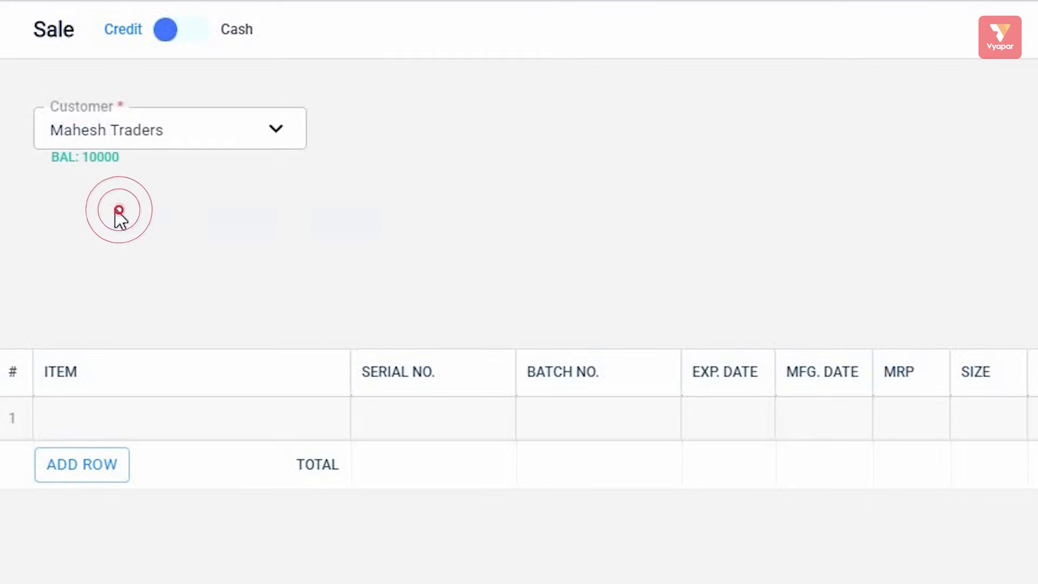
{"action": "left_click", "coordinate": [287, 133]}
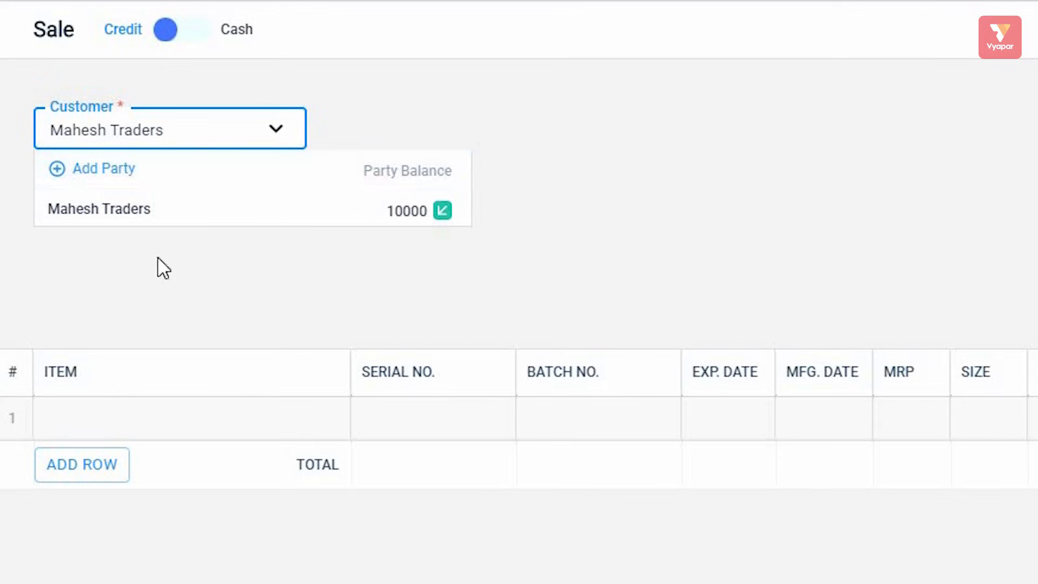
{"action": "left_click", "coordinate": [305, 272]}
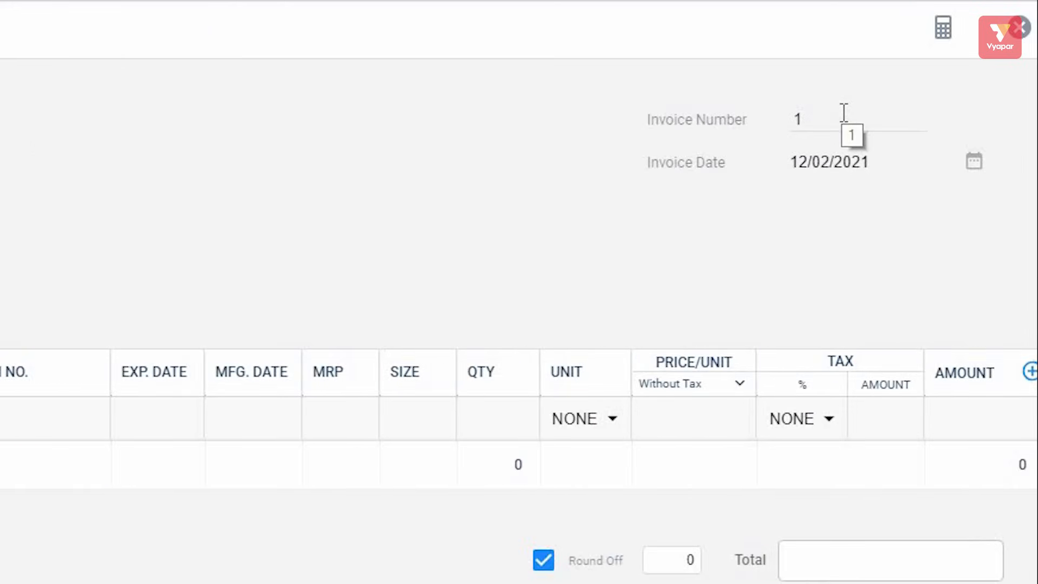
Step: Change the invoice number to 405, keeping the invoice date 12/02/2021
{"action": "left_click", "coordinate": [836, 116]}
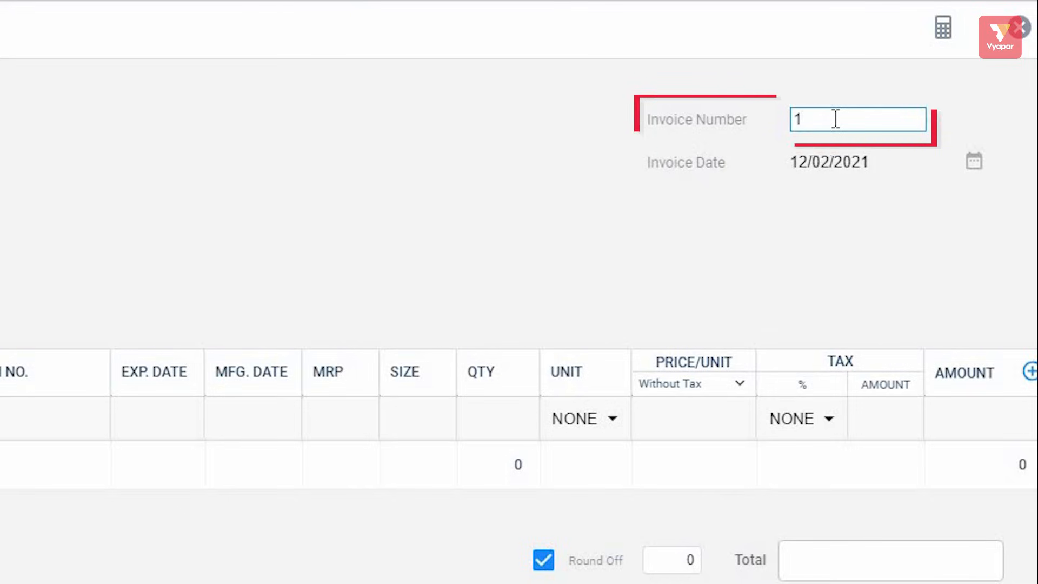
{"action": "key", "text": "BackSpace"}
{"action": "type", "text": "0"}
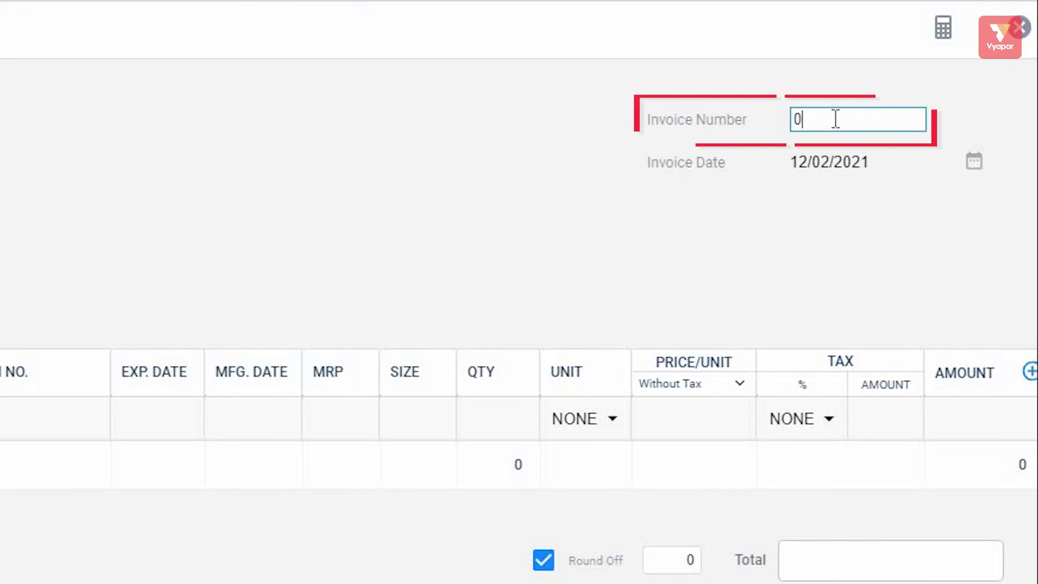
{"action": "key", "text": "BackSpace"}
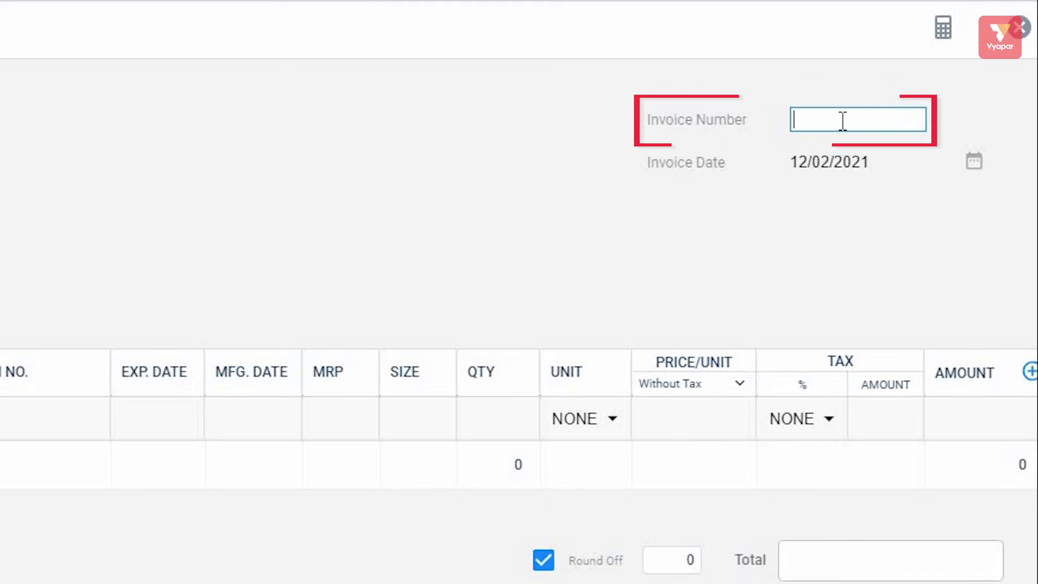
{"action": "type", "text": "405"}
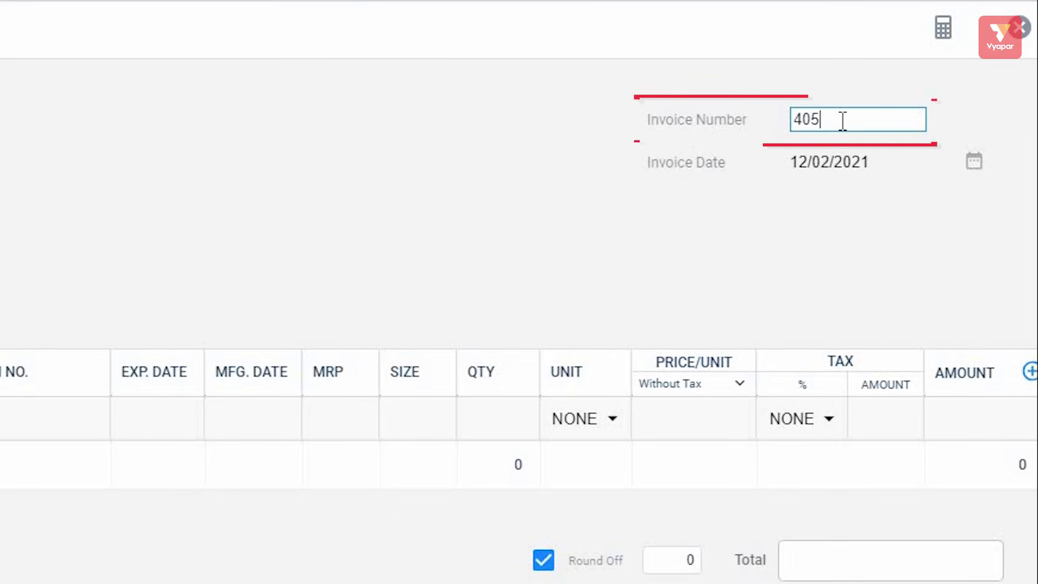
{"action": "left_click", "coordinate": [976, 161]}
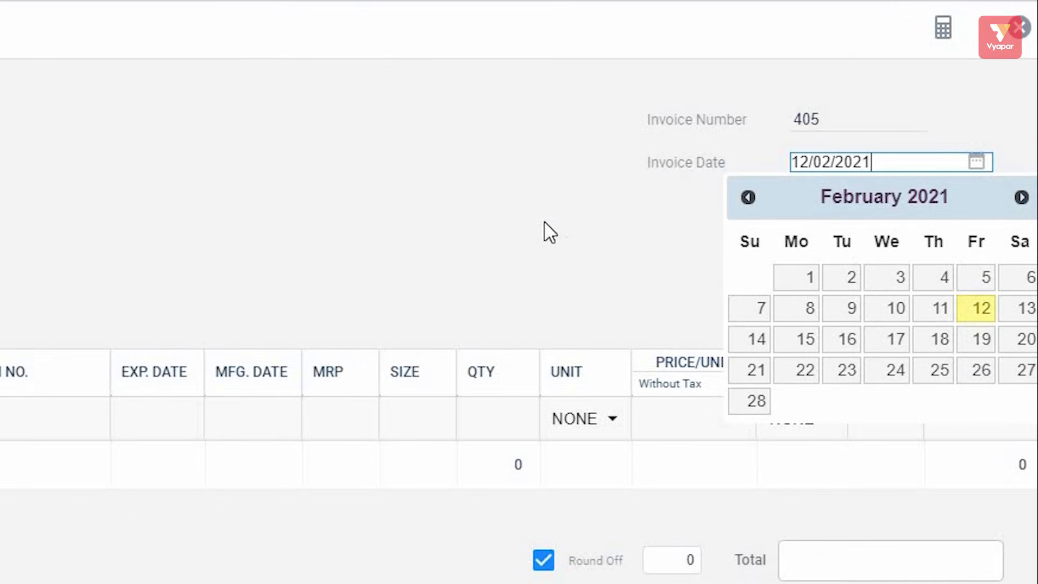
{"action": "left_click", "coordinate": [659, 268]}
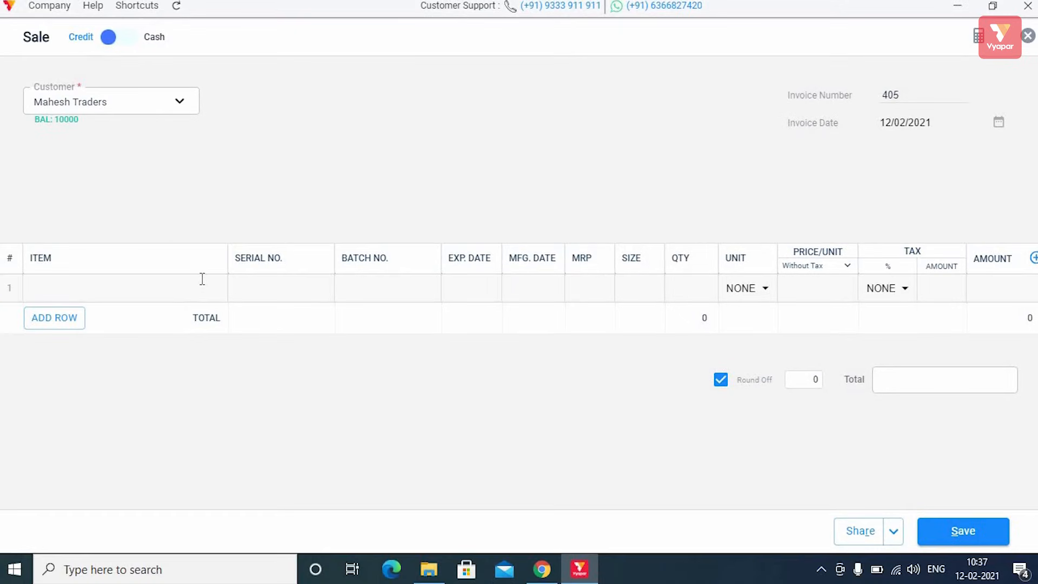
Step: Add 5 Daal at 19.42 each to invoice 405, totalling ₹100, and save it
{"action": "left_click", "coordinate": [202, 278]}
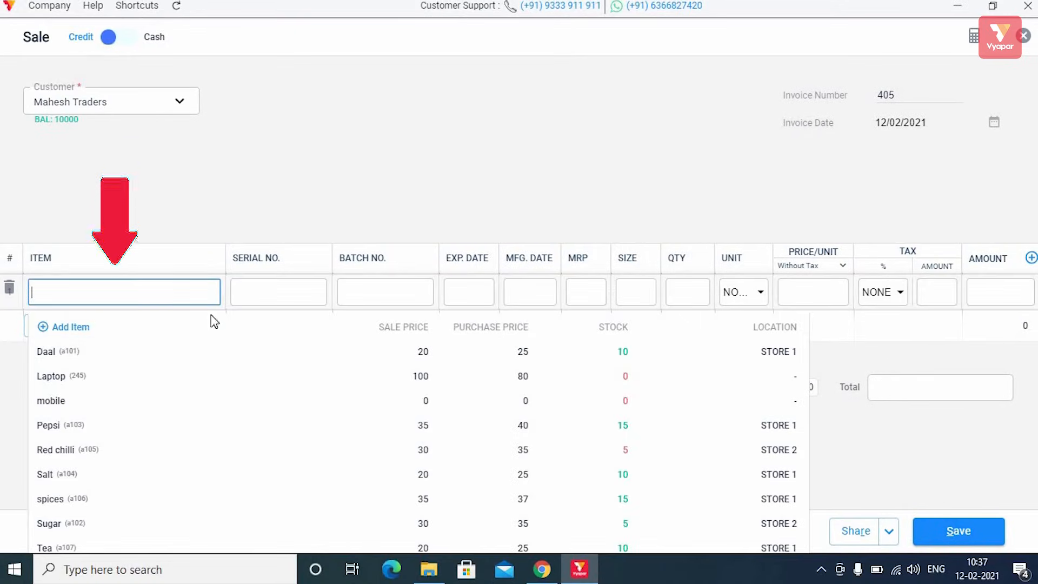
{"action": "left_click", "coordinate": [238, 351]}
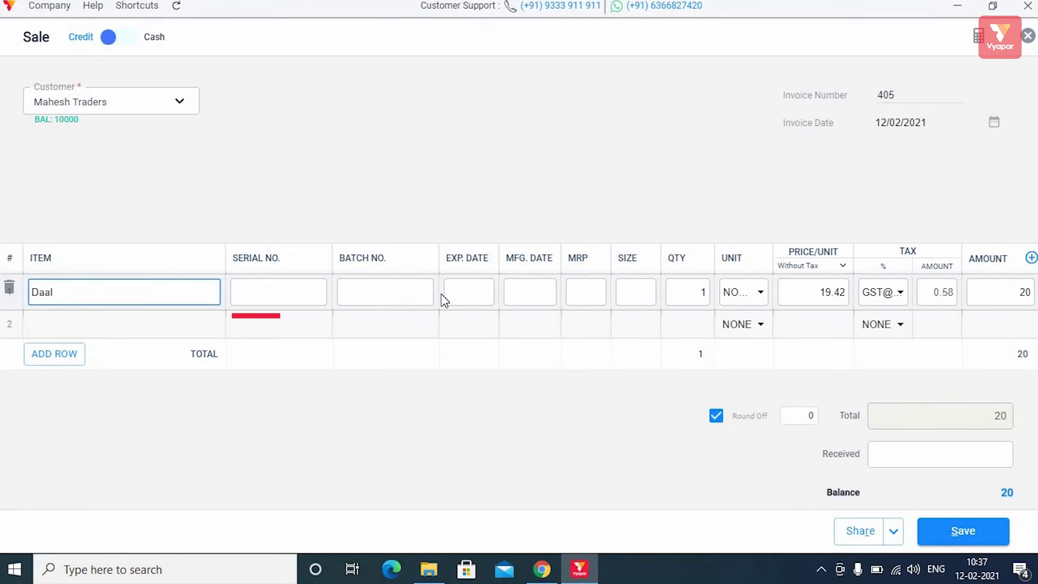
{"action": "left_click", "coordinate": [684, 290]}
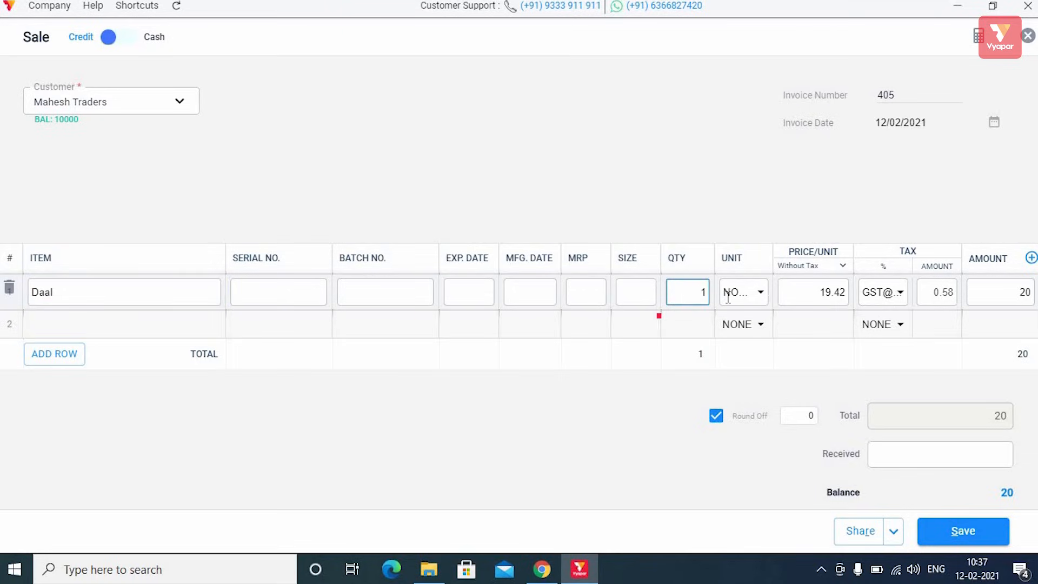
{"action": "type", "text": "5"}
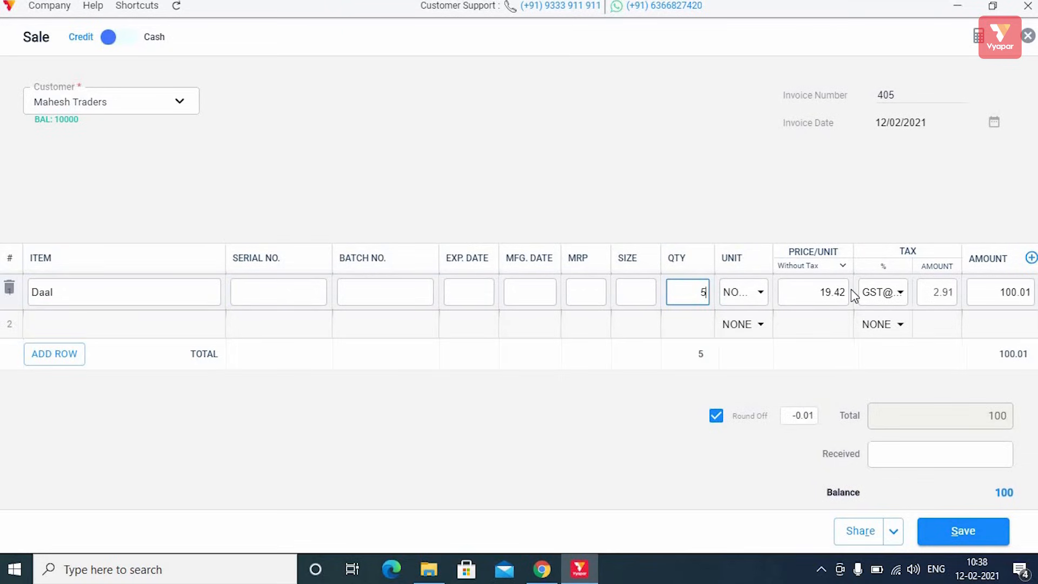
{"action": "left_click", "coordinate": [994, 291]}
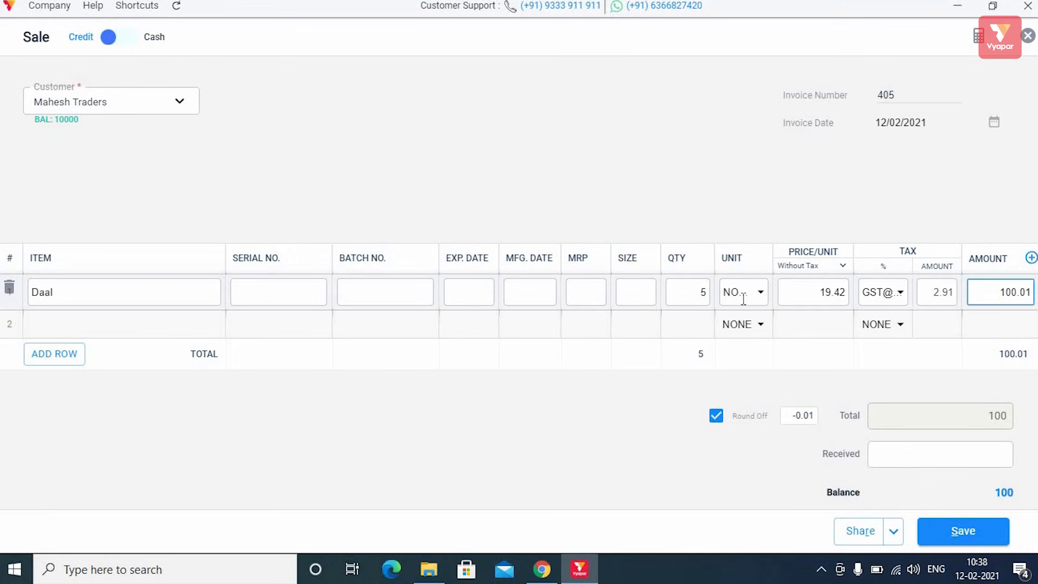
{"action": "scroll", "coordinate": [751, 341], "scroll_direction": "down", "scroll_amount": 2}
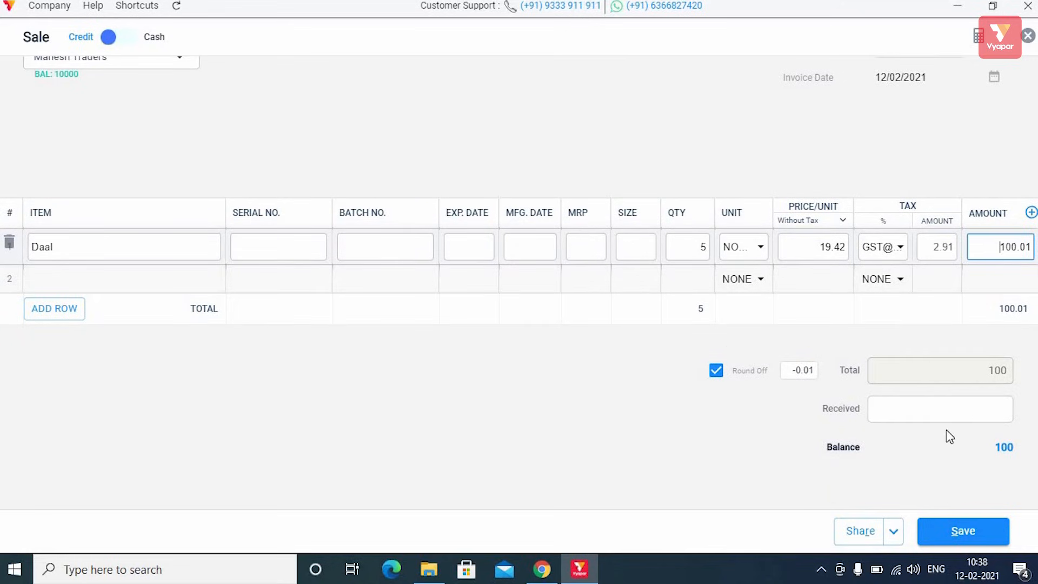
{"action": "left_click", "coordinate": [965, 532]}
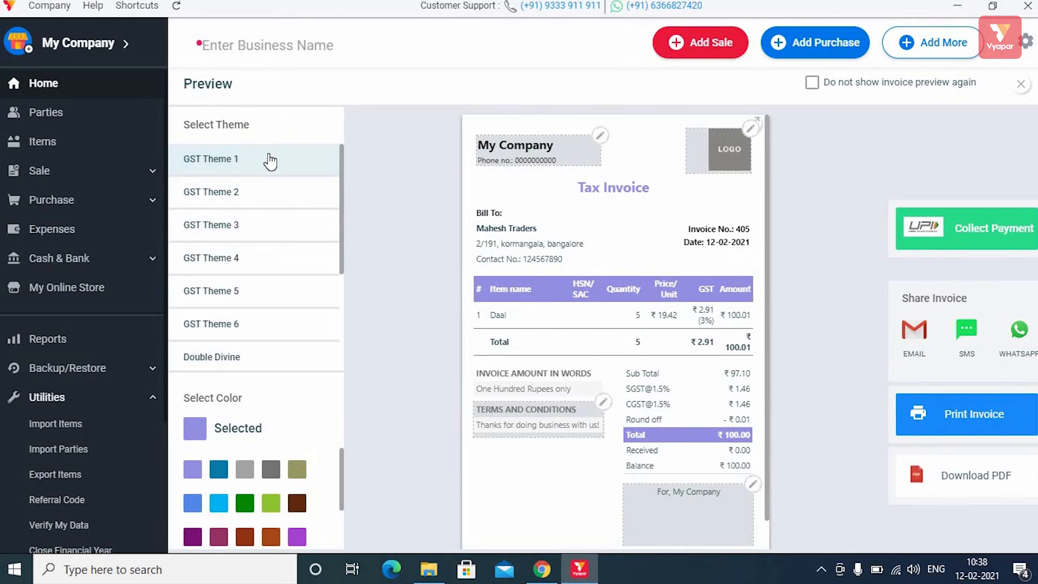
Step: Try GST Themes 2–4 and French Elite on invoice 405, keep Double Divine, and close the preview
{"action": "scroll", "coordinate": [285, 247], "scroll_direction": "down", "scroll_amount": 3}
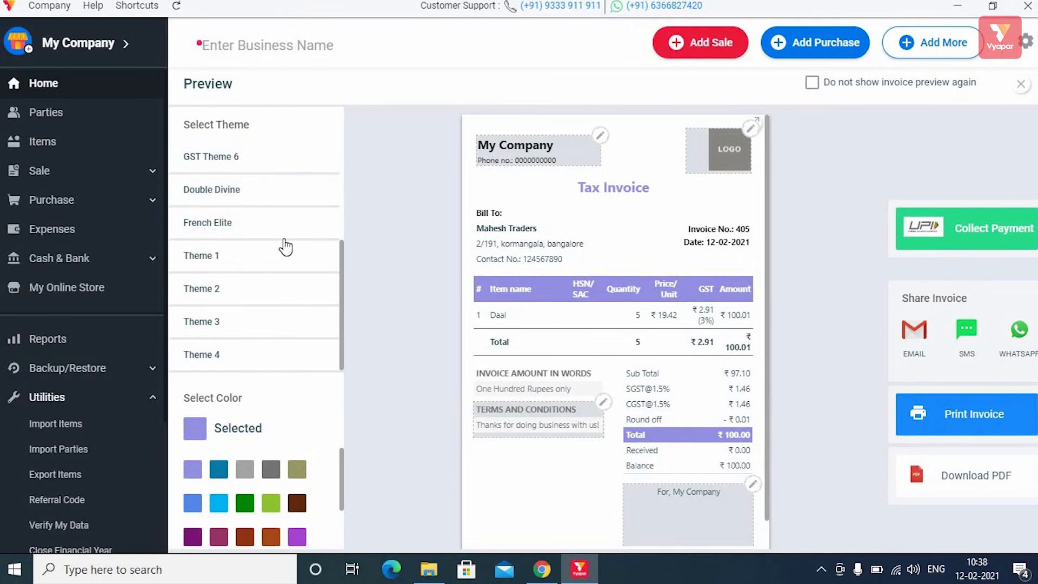
{"action": "scroll", "coordinate": [285, 247], "scroll_direction": "up", "scroll_amount": 3}
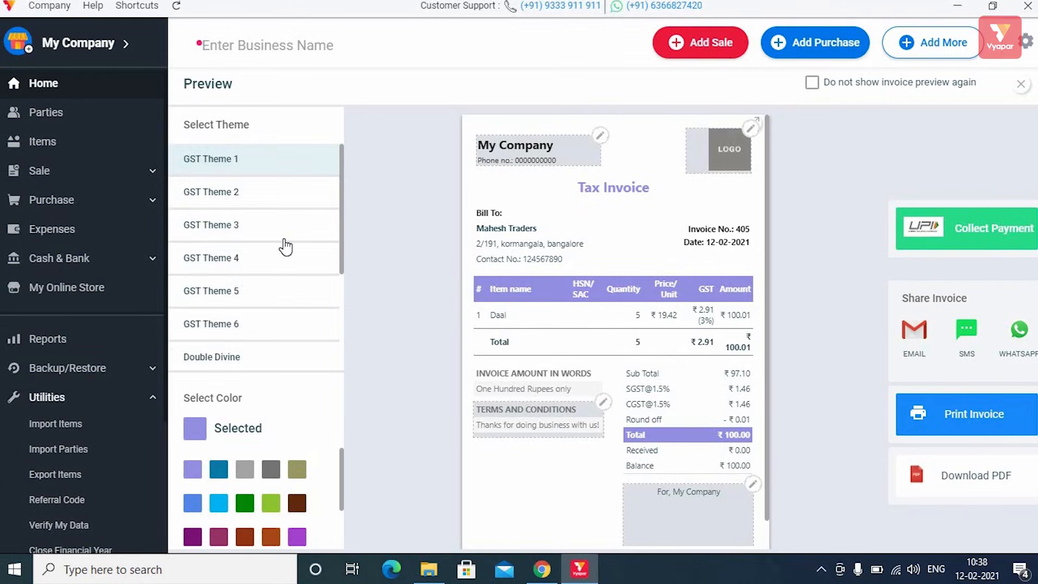
{"action": "scroll", "coordinate": [285, 247], "scroll_direction": "down", "scroll_amount": 3}
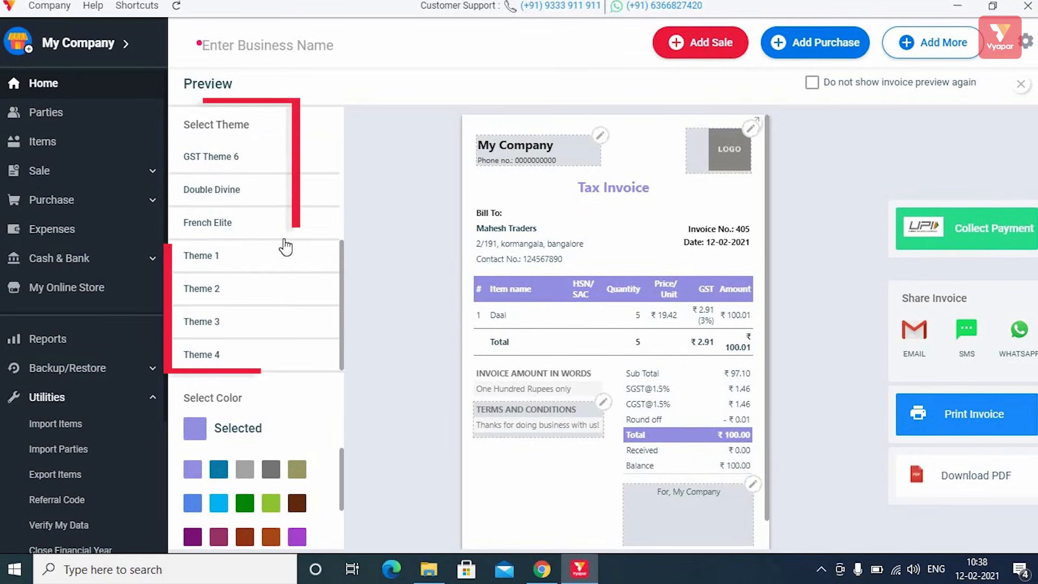
{"action": "scroll", "coordinate": [284, 247], "scroll_direction": "up", "scroll_amount": 3}
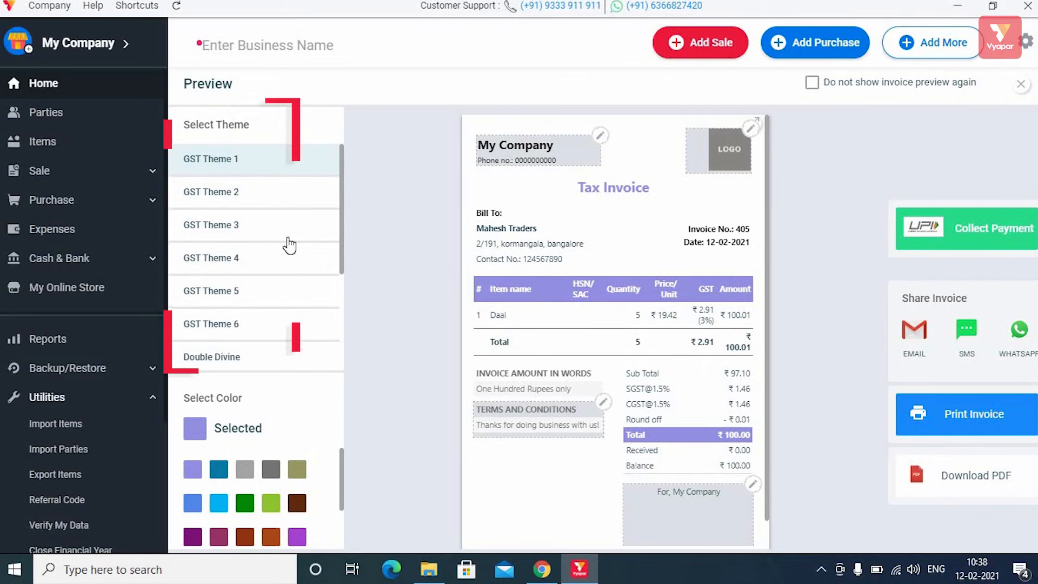
{"action": "left_click", "coordinate": [234, 196]}
{"action": "left_click", "coordinate": [237, 232]}
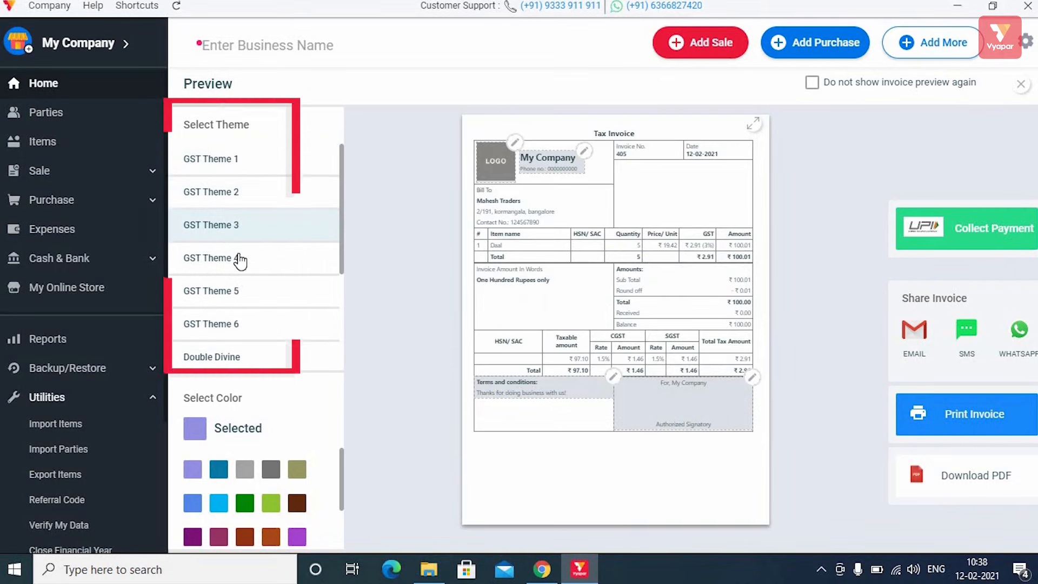
{"action": "left_click", "coordinate": [240, 261]}
{"action": "scroll", "coordinate": [265, 303], "scroll_direction": "down", "scroll_amount": 3}
{"action": "left_click", "coordinate": [262, 226]}
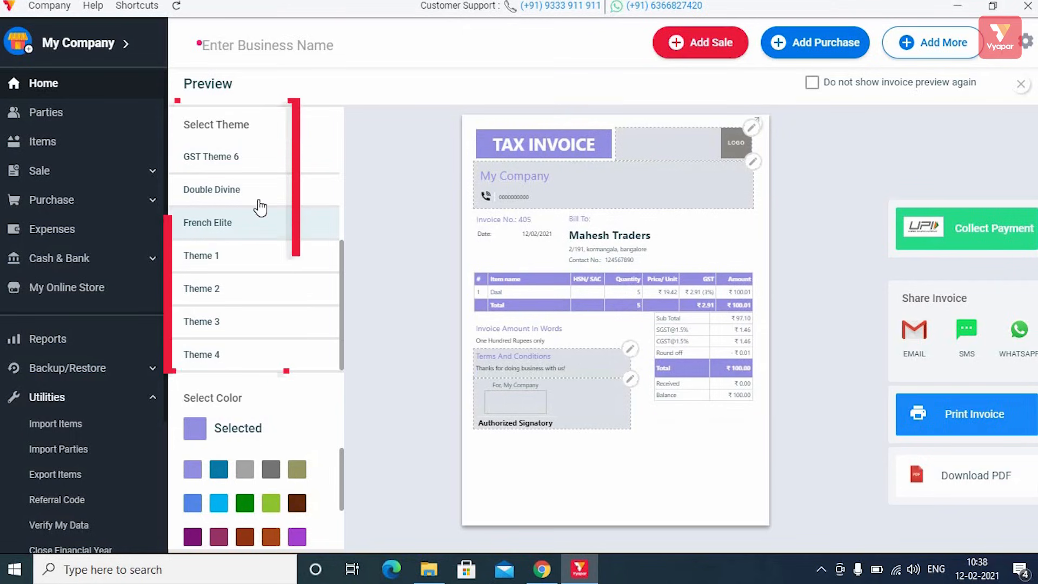
{"action": "left_click", "coordinate": [260, 200]}
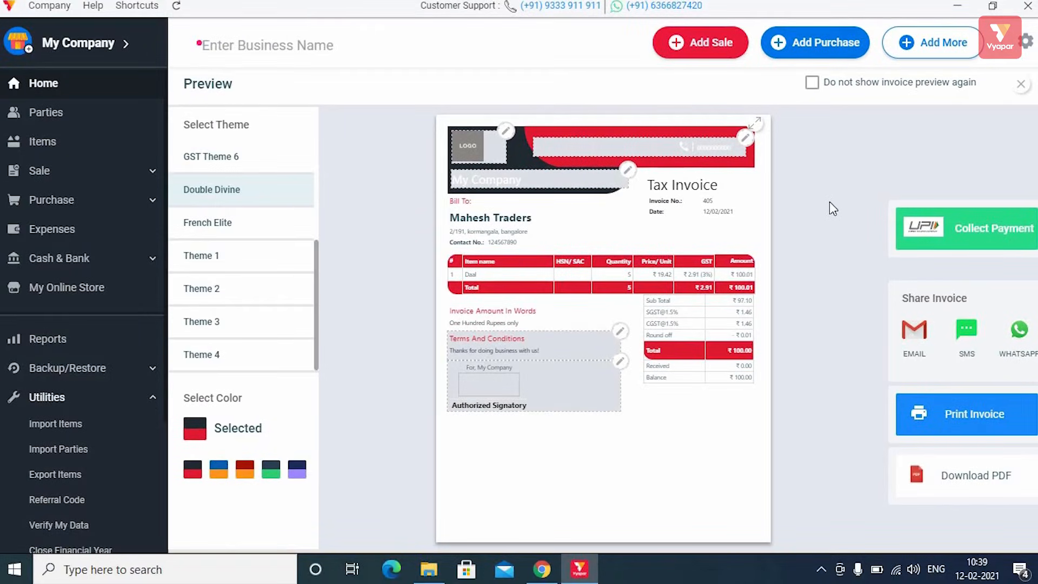
{"action": "left_click", "coordinate": [1021, 87]}
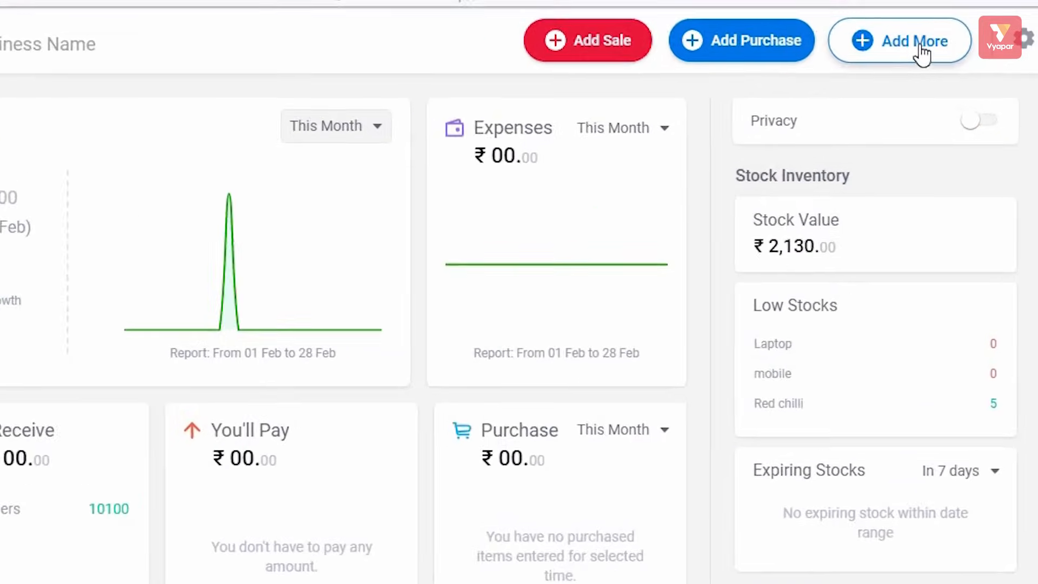
{"action": "left_click", "coordinate": [922, 54]}
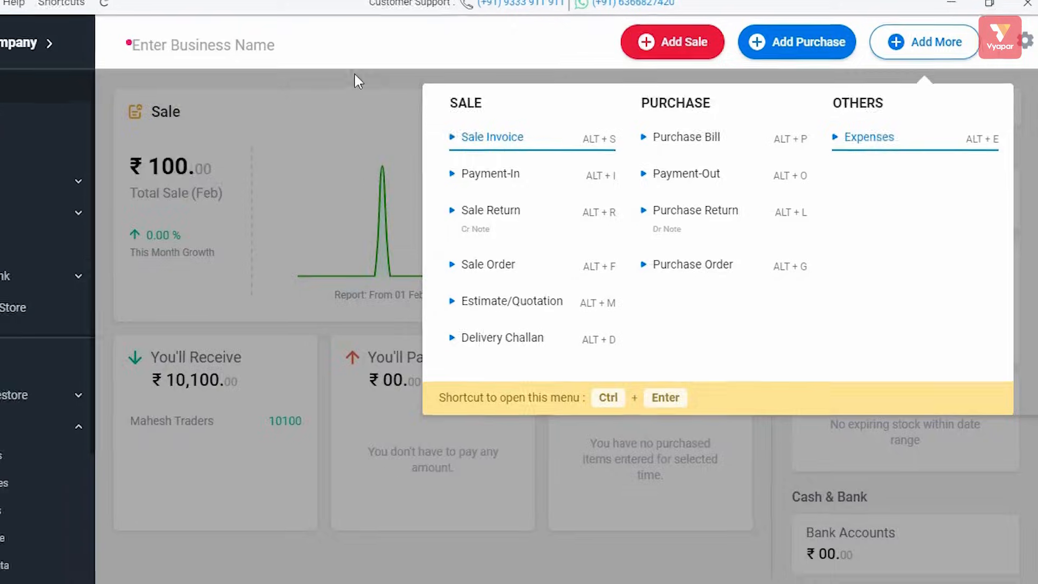
{"action": "left_click", "coordinate": [292, 67]}
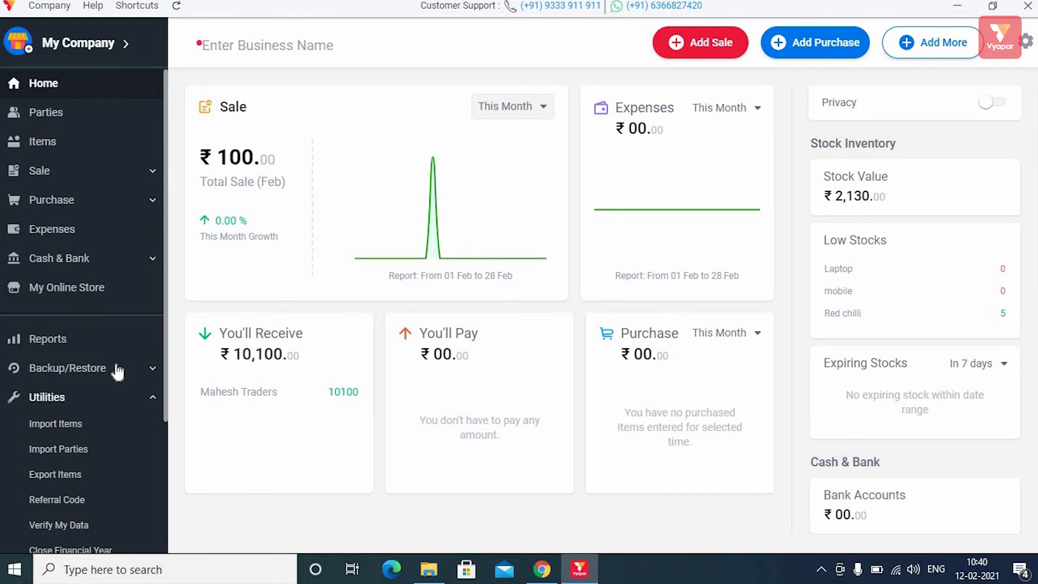
{"action": "scroll", "coordinate": [122, 369], "scroll_direction": "down", "scroll_amount": 3}
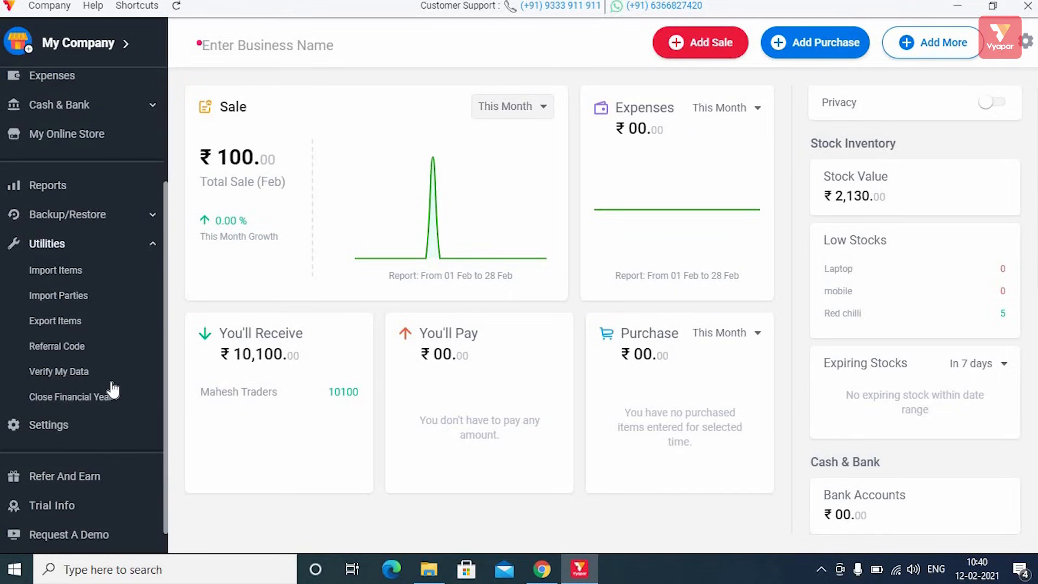
{"action": "scroll", "coordinate": [111, 387], "scroll_direction": "down", "scroll_amount": 1}
{"action": "scroll", "coordinate": [112, 387], "scroll_direction": "up", "scroll_amount": 4}
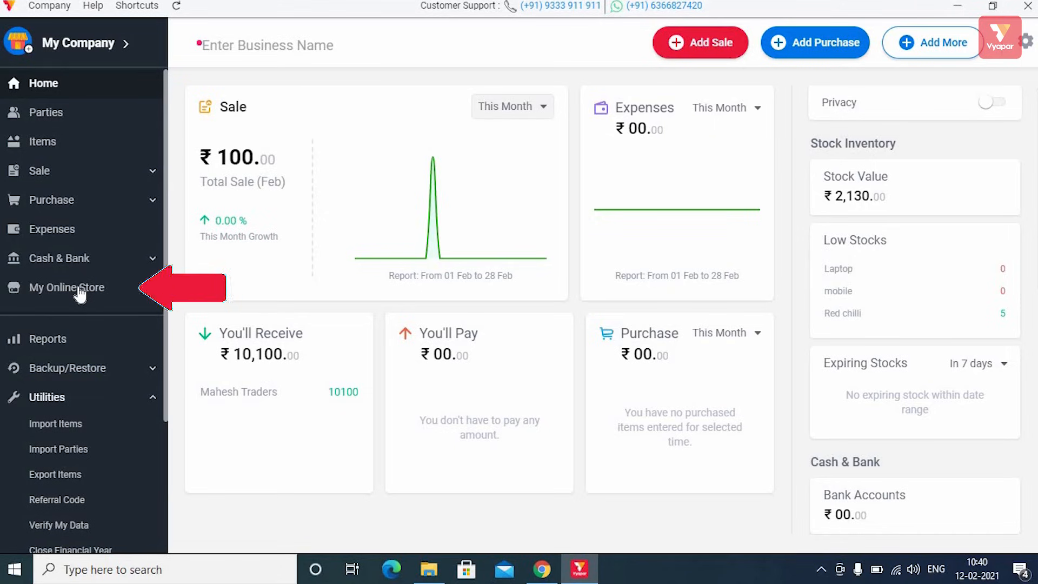
Step: Create the online store with Daal, Laptop, mobile and Pepsi selected, and save the items
{"action": "left_click", "coordinate": [80, 291]}
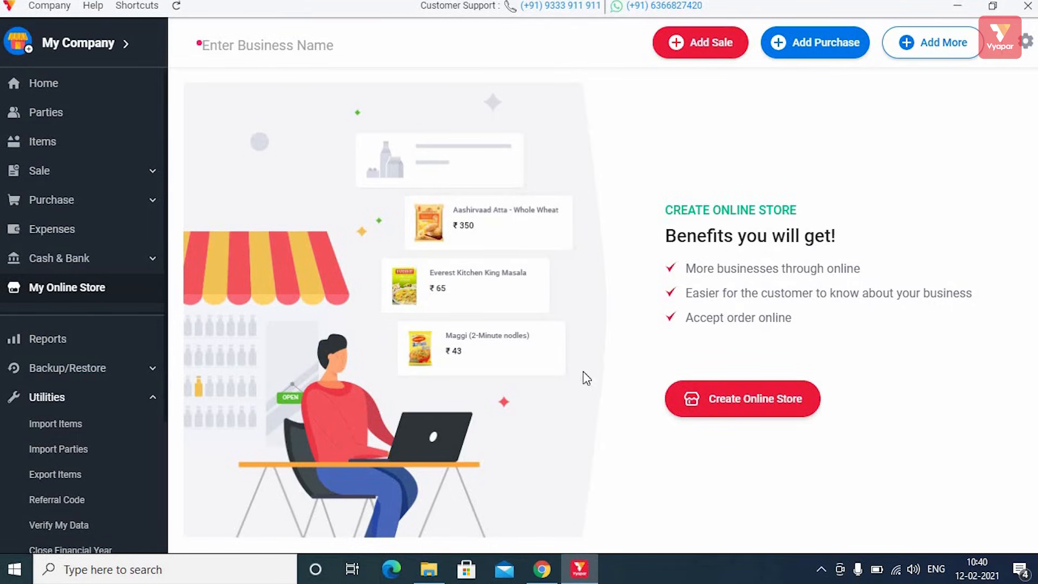
{"action": "left_click", "coordinate": [780, 400]}
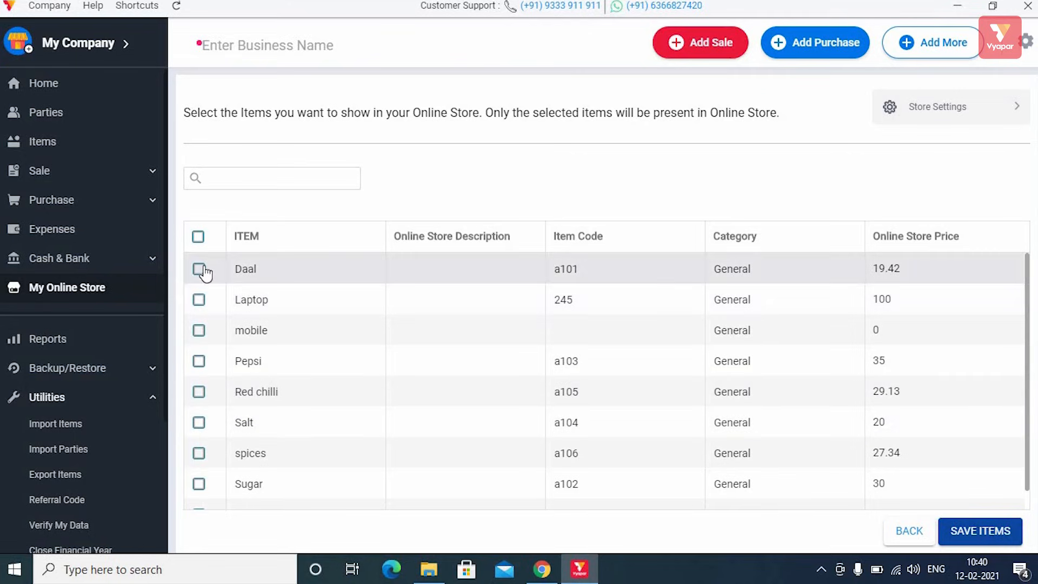
{"action": "left_click", "coordinate": [200, 271]}
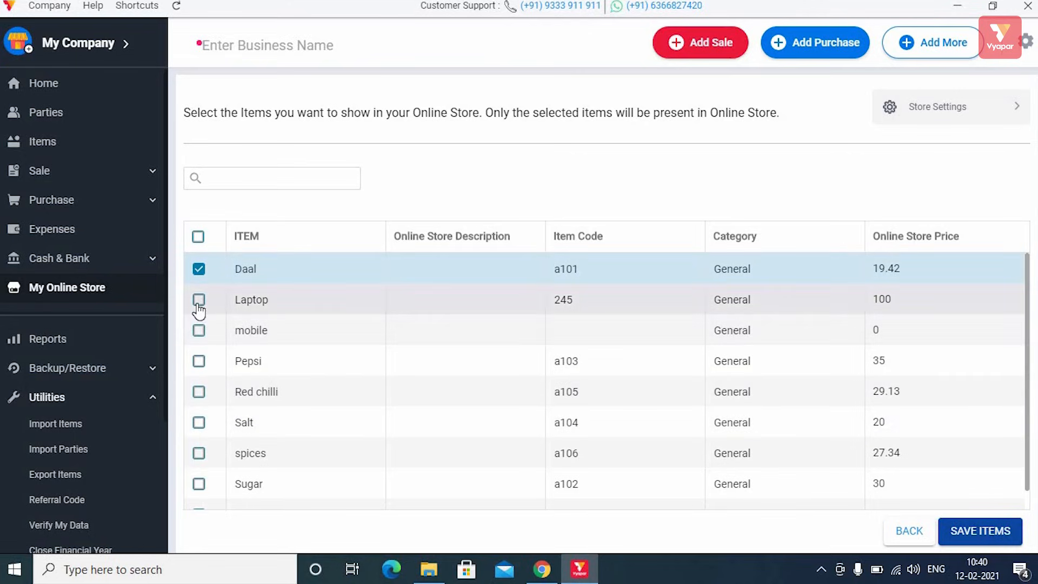
{"action": "left_click", "coordinate": [199, 301]}
{"action": "left_click", "coordinate": [199, 330]}
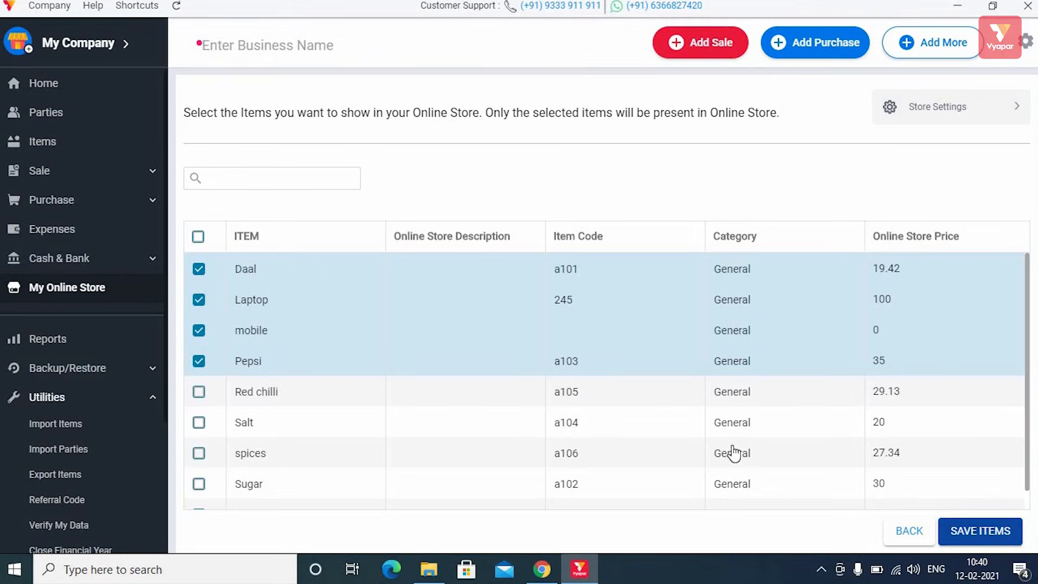
{"action": "left_click", "coordinate": [975, 535]}
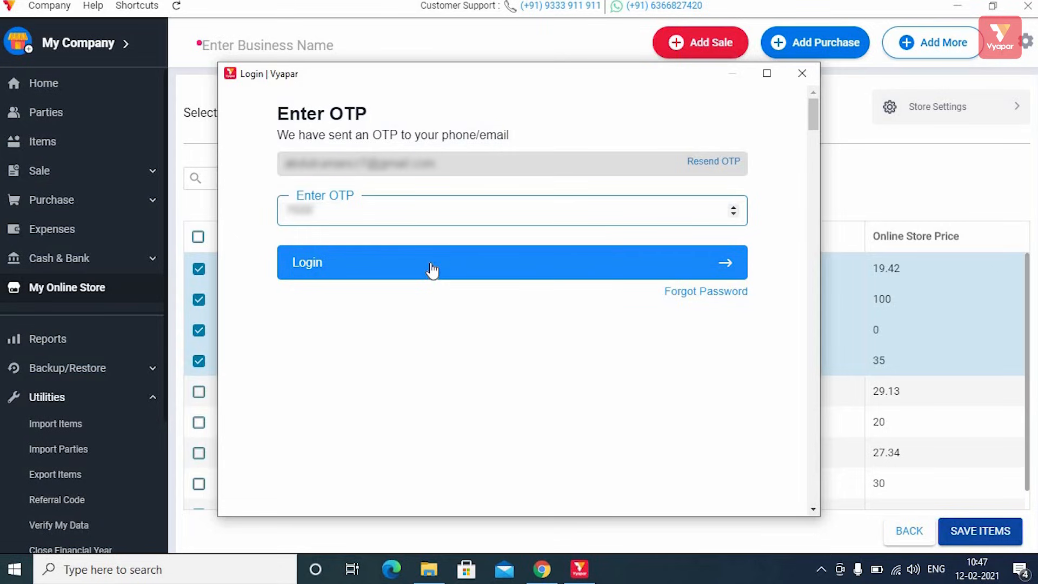
Step: Log in with the verification code sent for the online store
{"action": "left_click", "coordinate": [430, 266]}
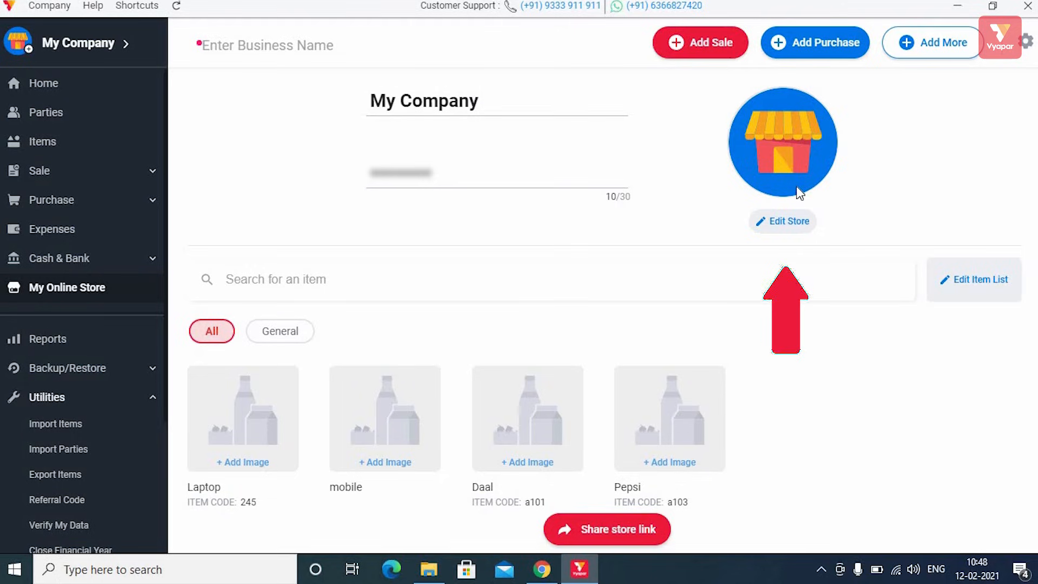
Step: Review the store's business details in Update Store and save them as the firm update
{"action": "left_click", "coordinate": [789, 223]}
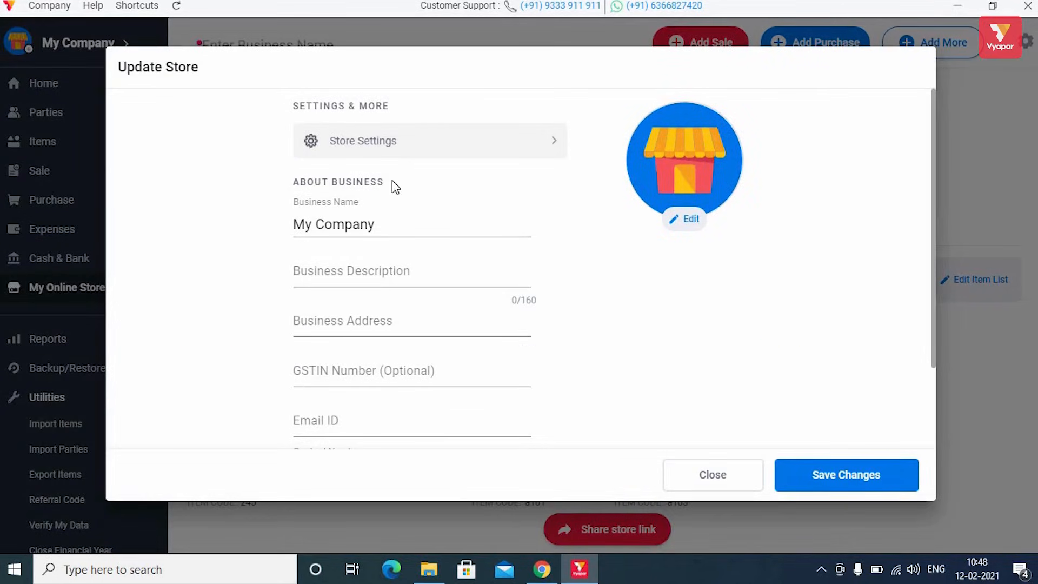
{"action": "scroll", "coordinate": [453, 362], "scroll_direction": "down", "scroll_amount": 2}
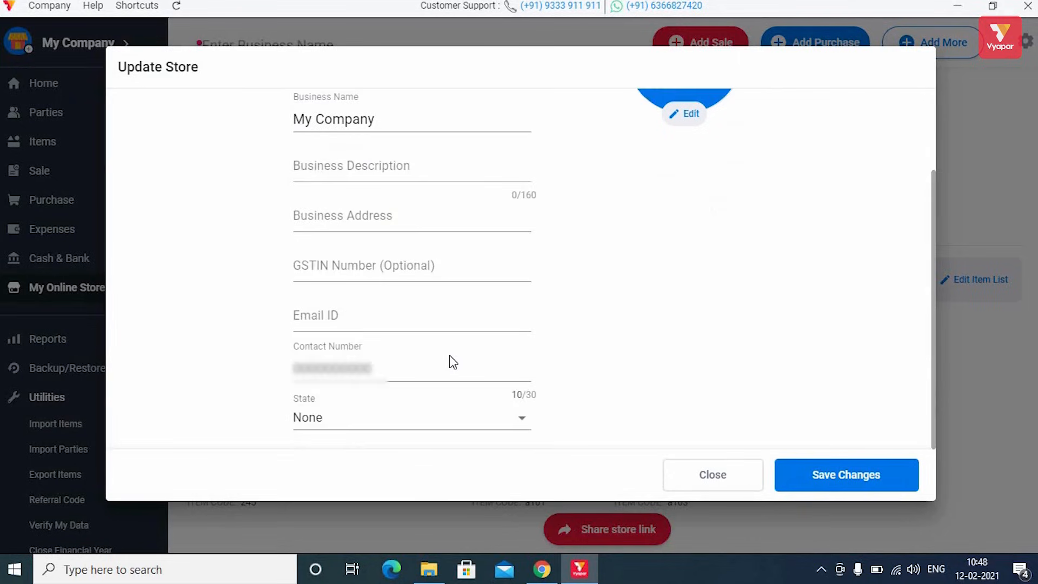
{"action": "scroll", "coordinate": [453, 363], "scroll_direction": "up", "scroll_amount": 2}
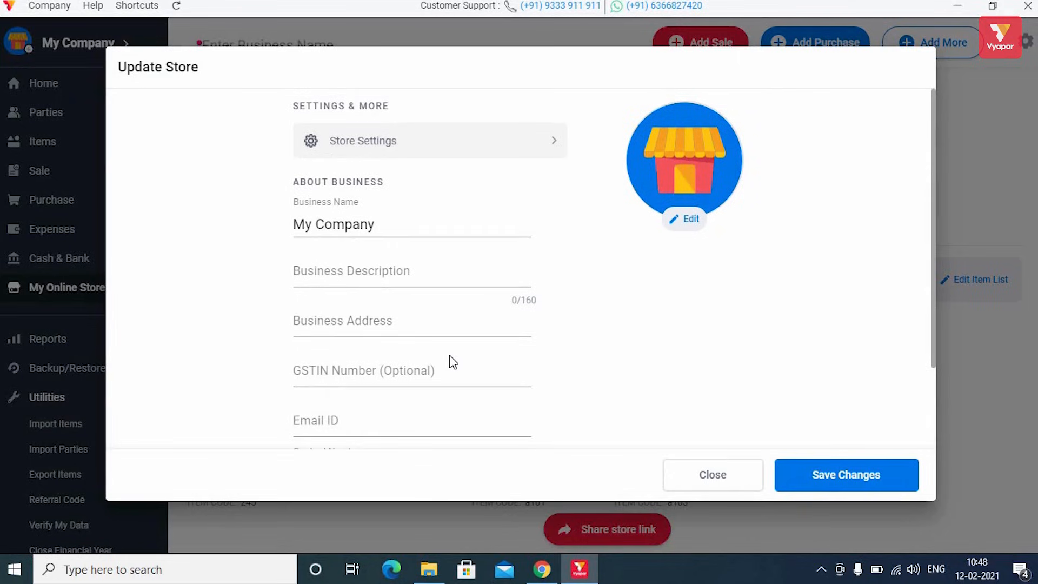
{"action": "left_click", "coordinate": [834, 478]}
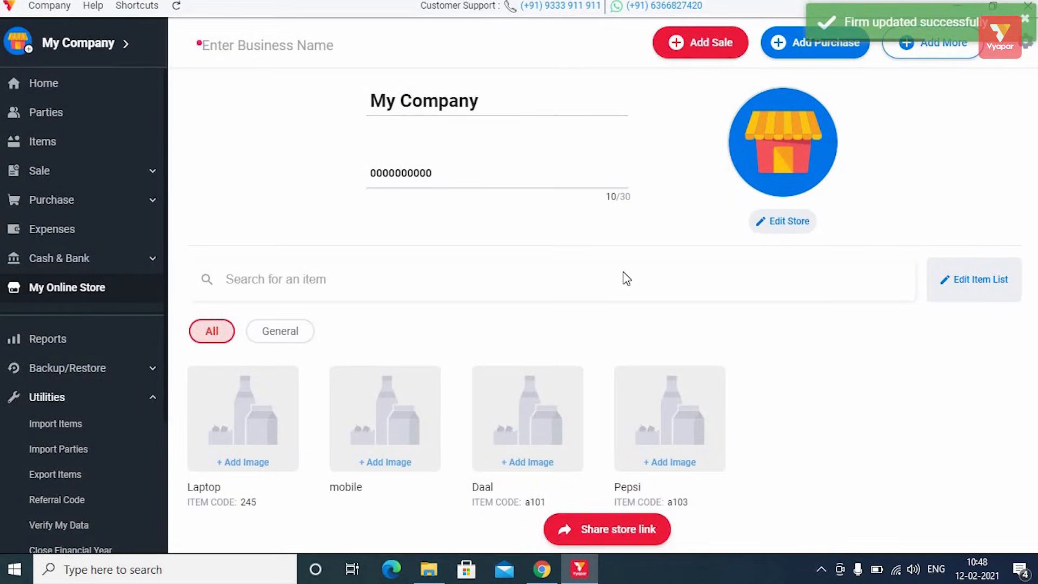
{"action": "scroll", "coordinate": [623, 271], "scroll_direction": "down", "scroll_amount": 1}
{"action": "scroll", "coordinate": [966, 295], "scroll_direction": "up", "scroll_amount": 1}
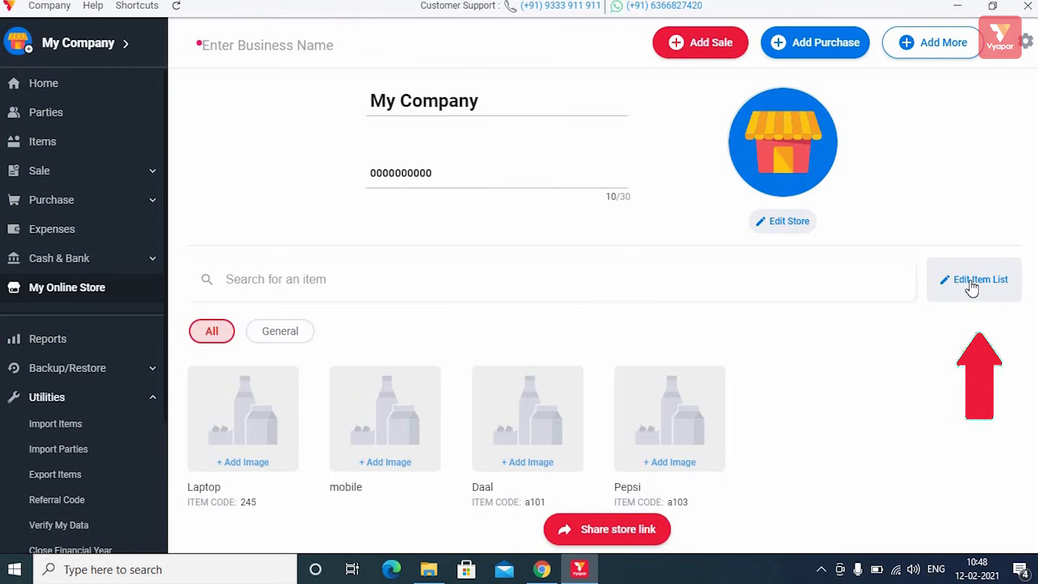
Step: Replace Pepsi with Red chilli in the store's item availability and save the selection
{"action": "left_click", "coordinate": [965, 292]}
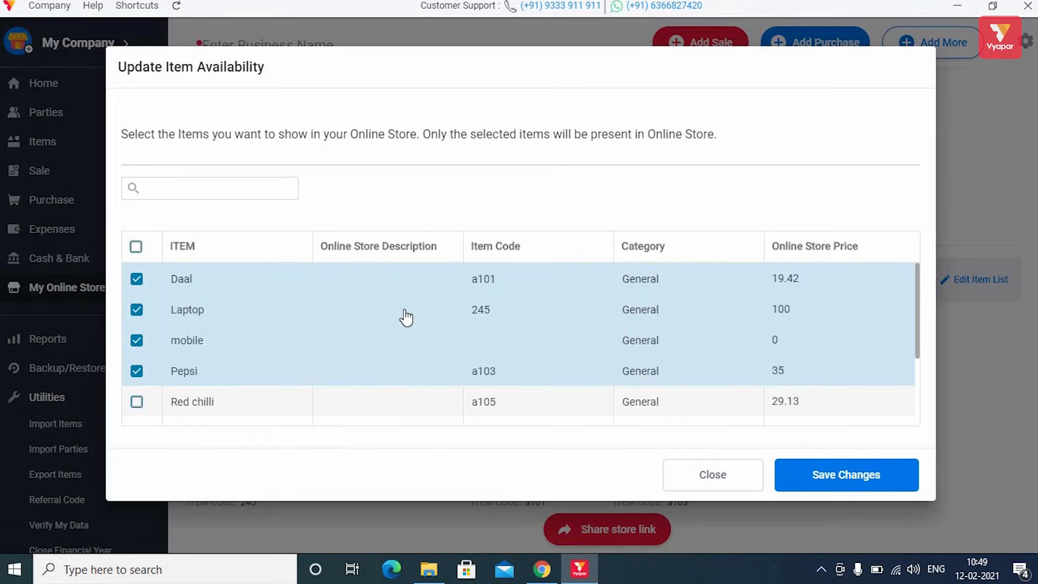
{"action": "scroll", "coordinate": [406, 318], "scroll_direction": "down", "scroll_amount": 3}
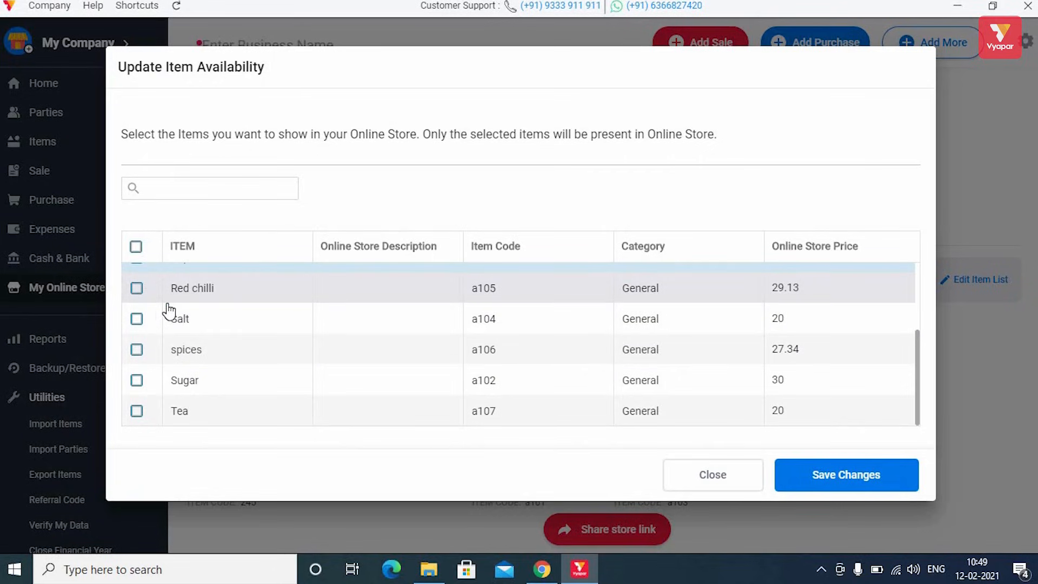
{"action": "left_click", "coordinate": [135, 289]}
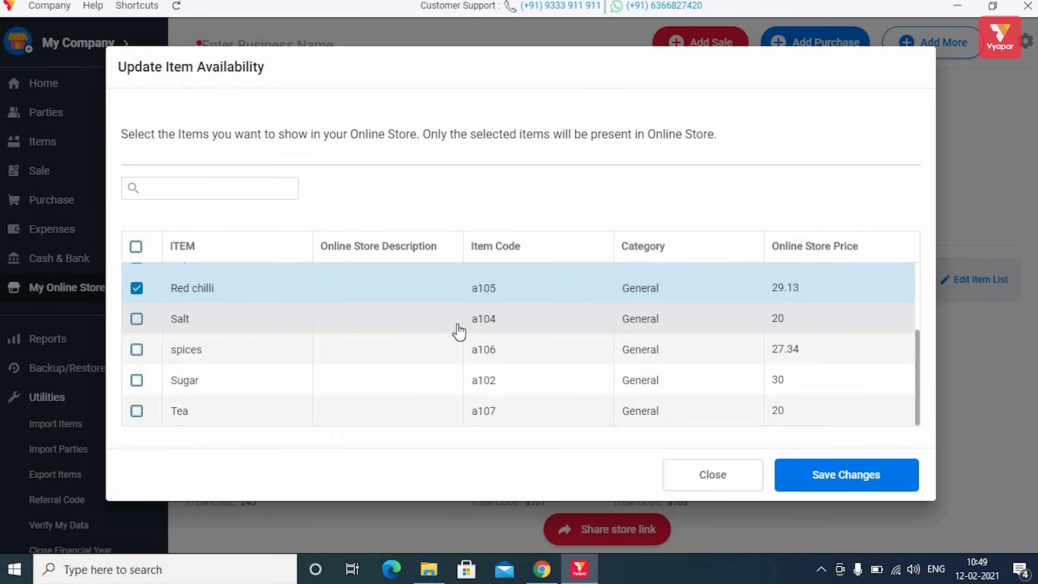
{"action": "scroll", "coordinate": [459, 331], "scroll_direction": "up", "scroll_amount": 3}
{"action": "scroll", "coordinate": [459, 332], "scroll_direction": "down", "scroll_amount": 2}
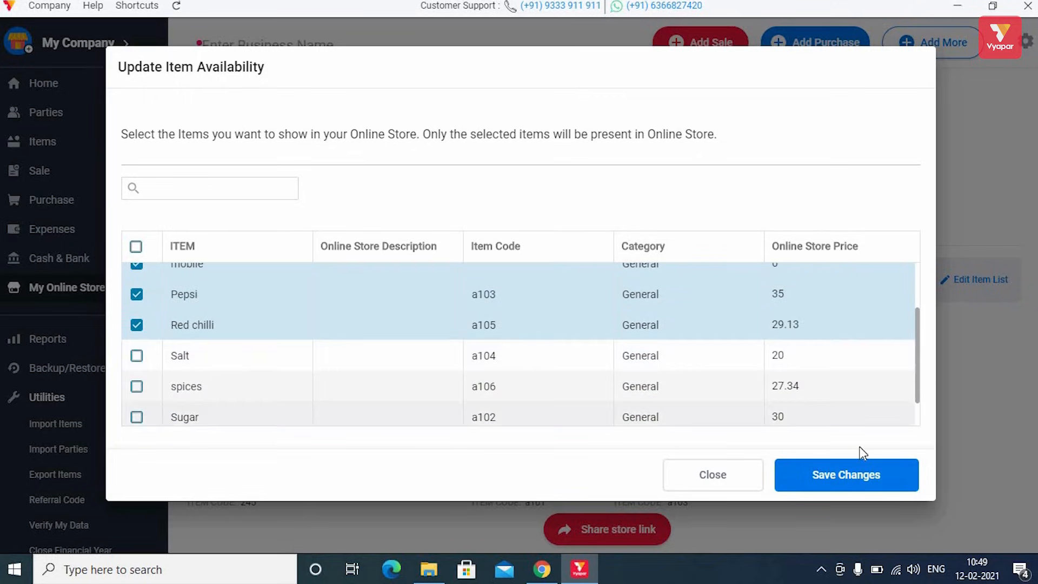
{"action": "left_click", "coordinate": [137, 298]}
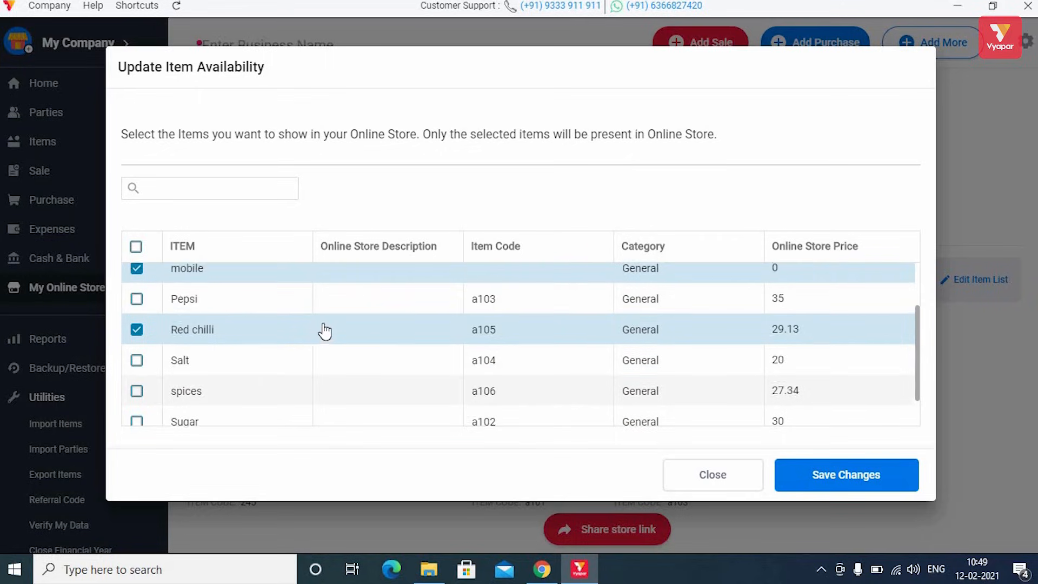
{"action": "scroll", "coordinate": [325, 331], "scroll_direction": "up", "scroll_amount": 2}
{"action": "scroll", "coordinate": [749, 408], "scroll_direction": "down", "scroll_amount": 3}
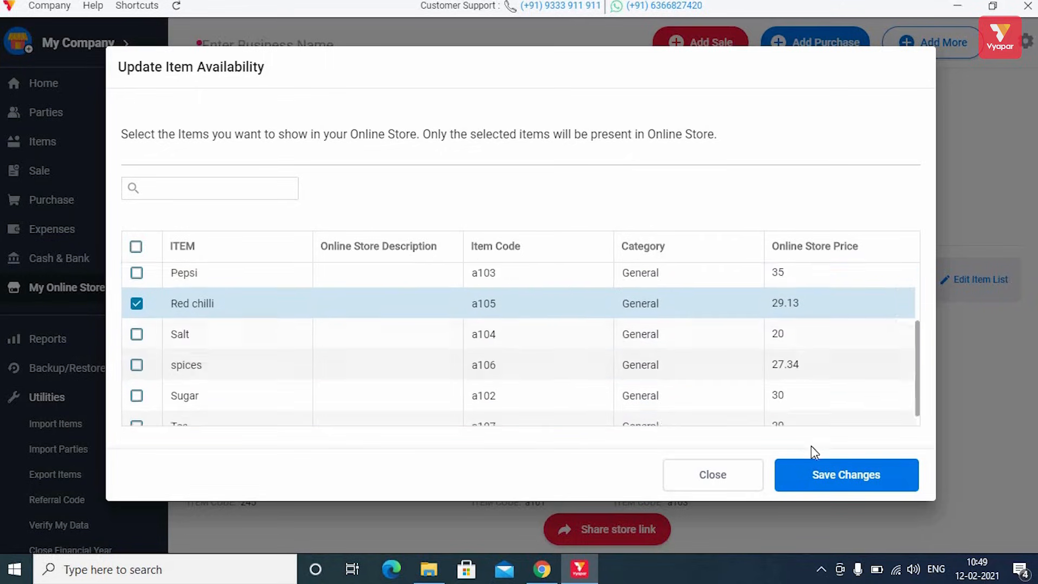
{"action": "left_click", "coordinate": [843, 479]}
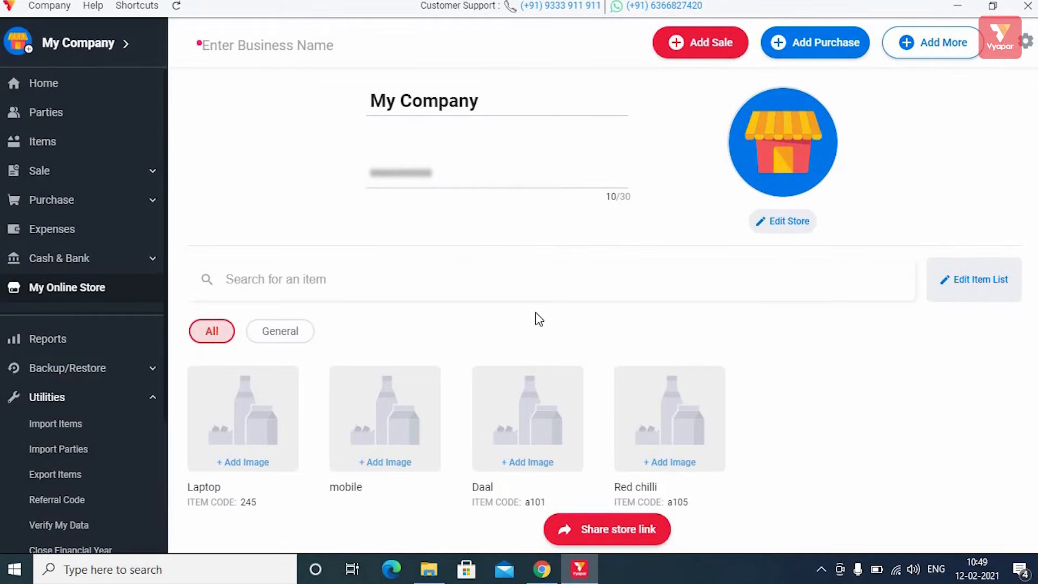
{"action": "scroll", "coordinate": [535, 313], "scroll_direction": "down", "scroll_amount": 2}
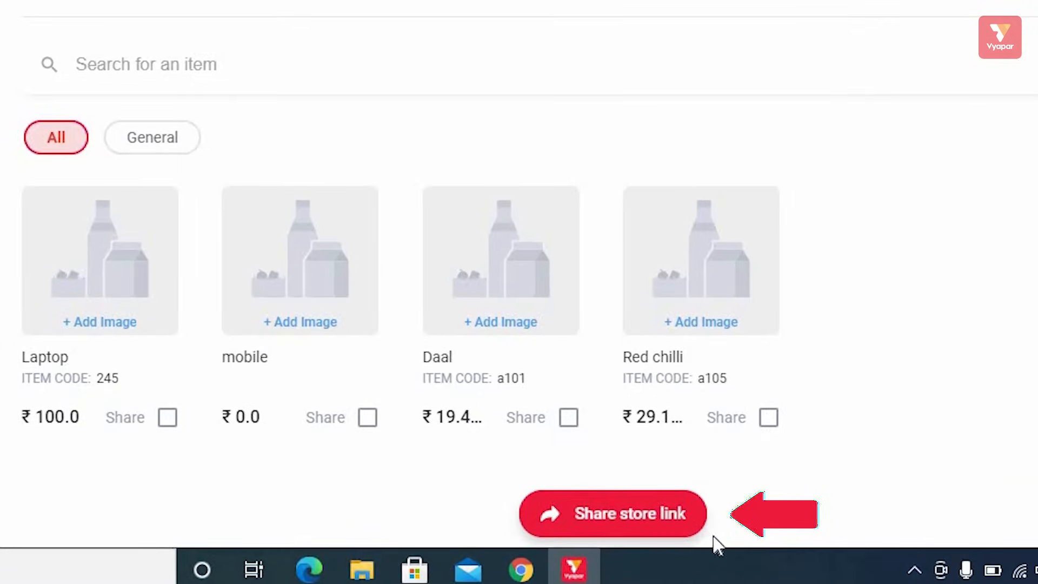
Step: Copy the store link, then mark Laptop and mobile and view sharing options for the two items
{"action": "left_click", "coordinate": [642, 525]}
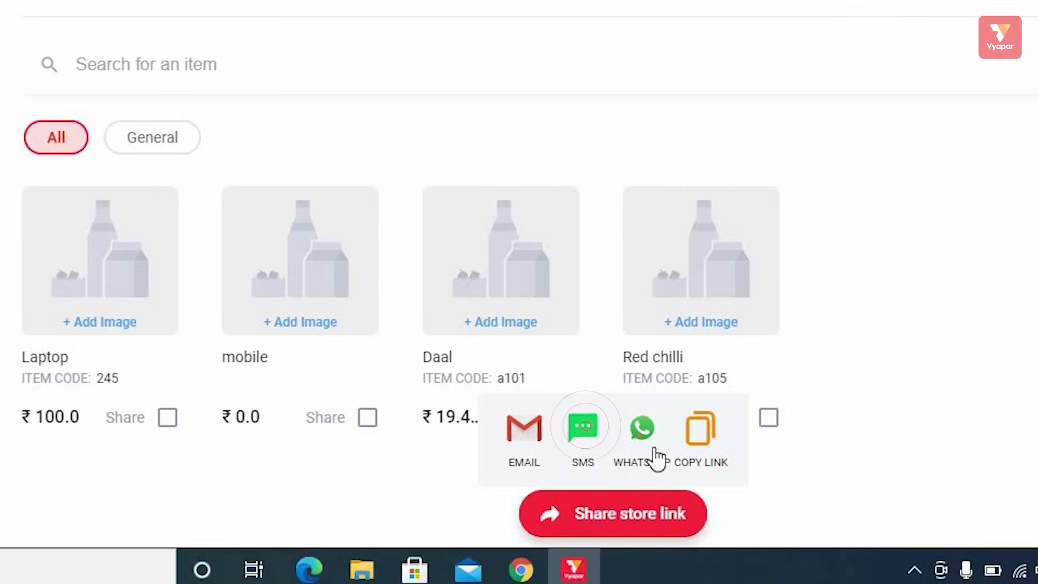
{"action": "left_click", "coordinate": [702, 453]}
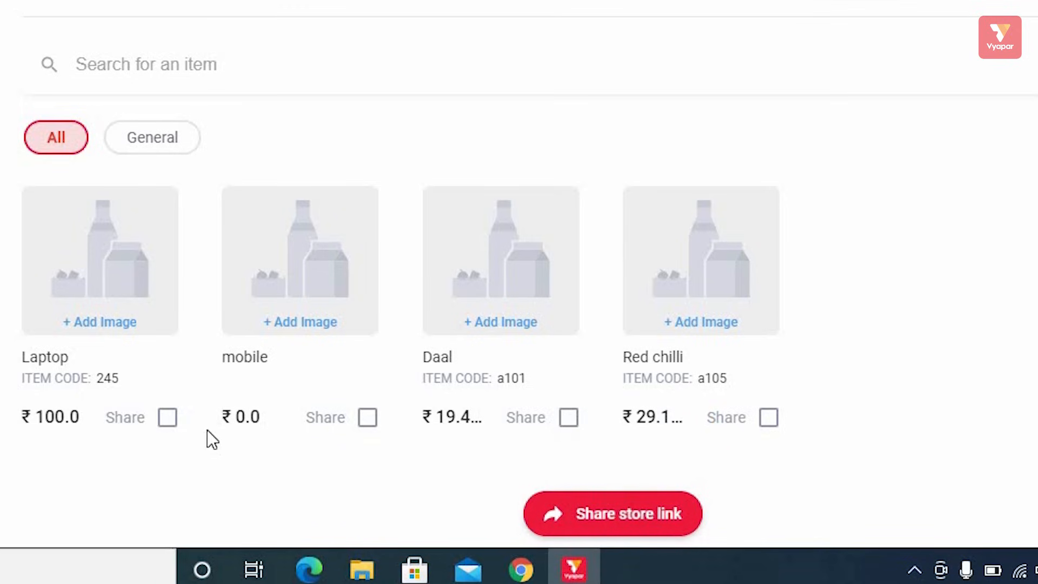
{"action": "left_click", "coordinate": [167, 417]}
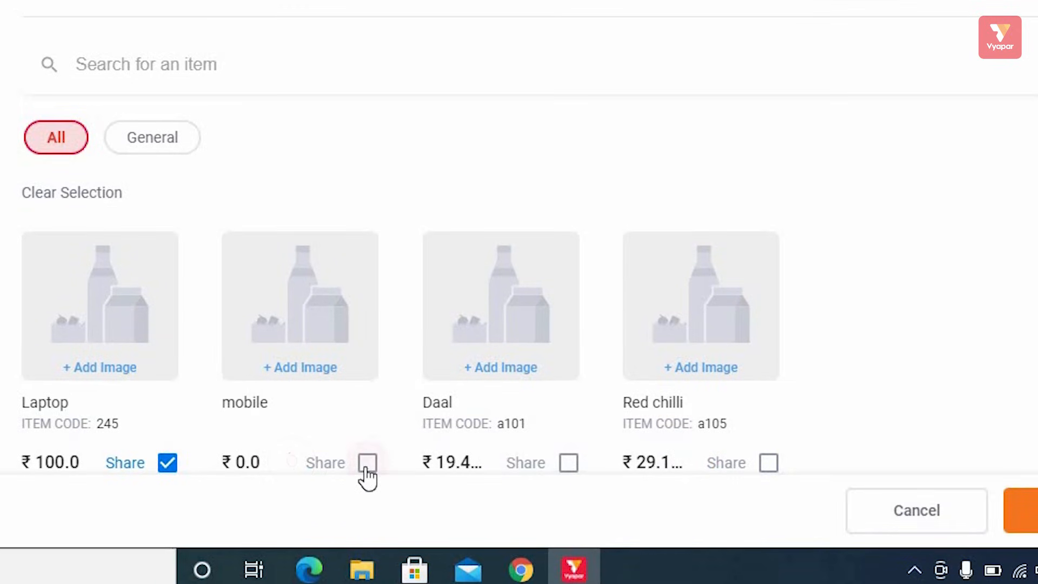
{"action": "left_click", "coordinate": [368, 463]}
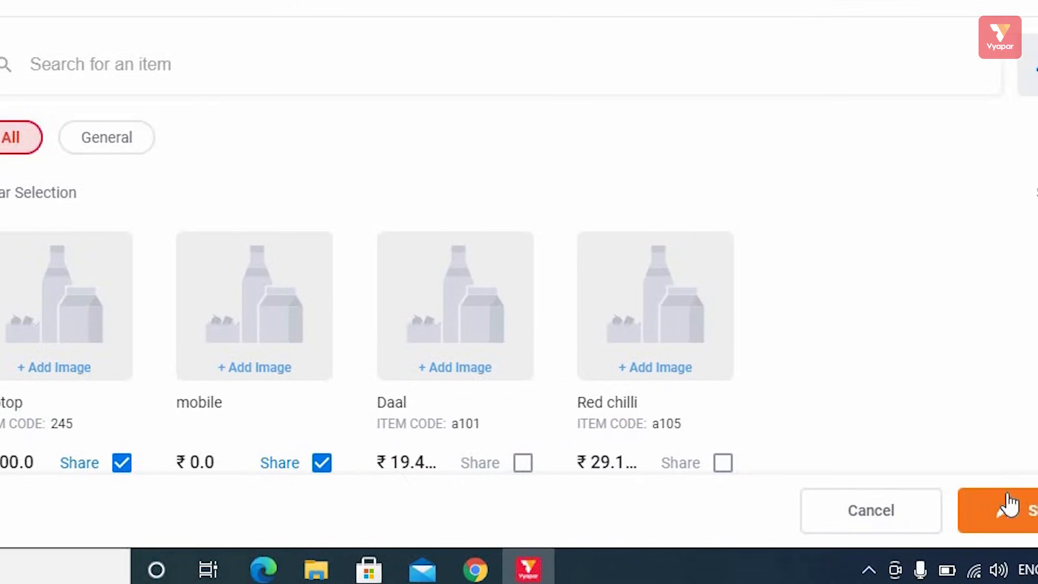
{"action": "left_click", "coordinate": [1022, 510]}
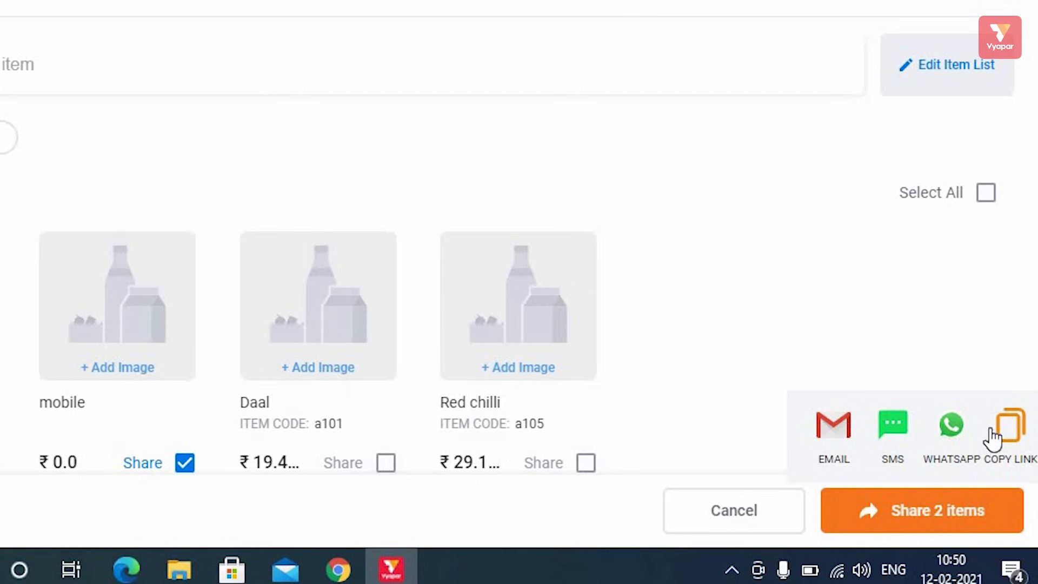
{"action": "left_click", "coordinate": [718, 278]}
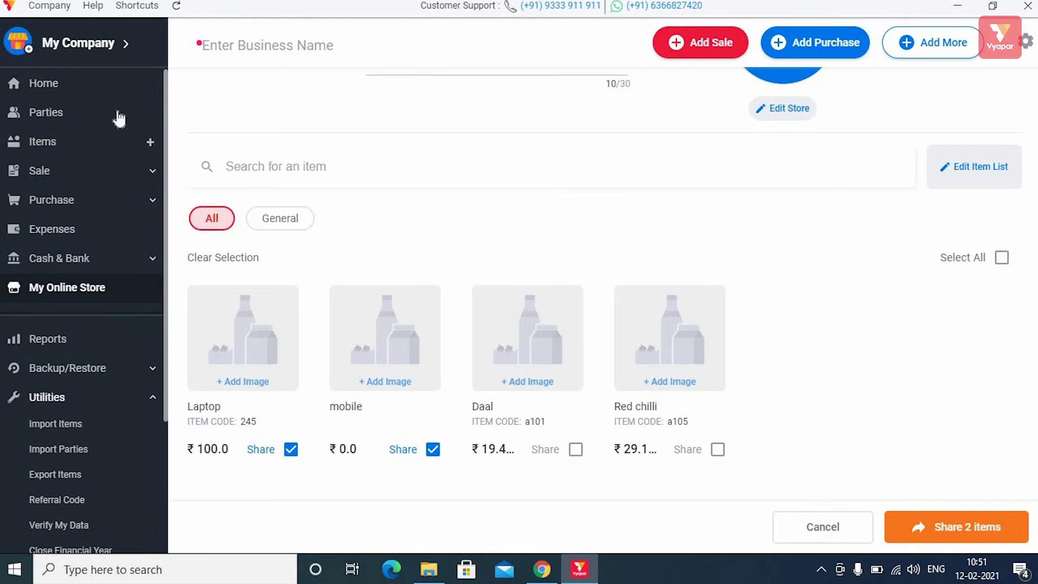
Step: Browse the home dashboard, Mahesh Traders' party details, and the Items list showing Daal's stock of 5
{"action": "left_click", "coordinate": [70, 85]}
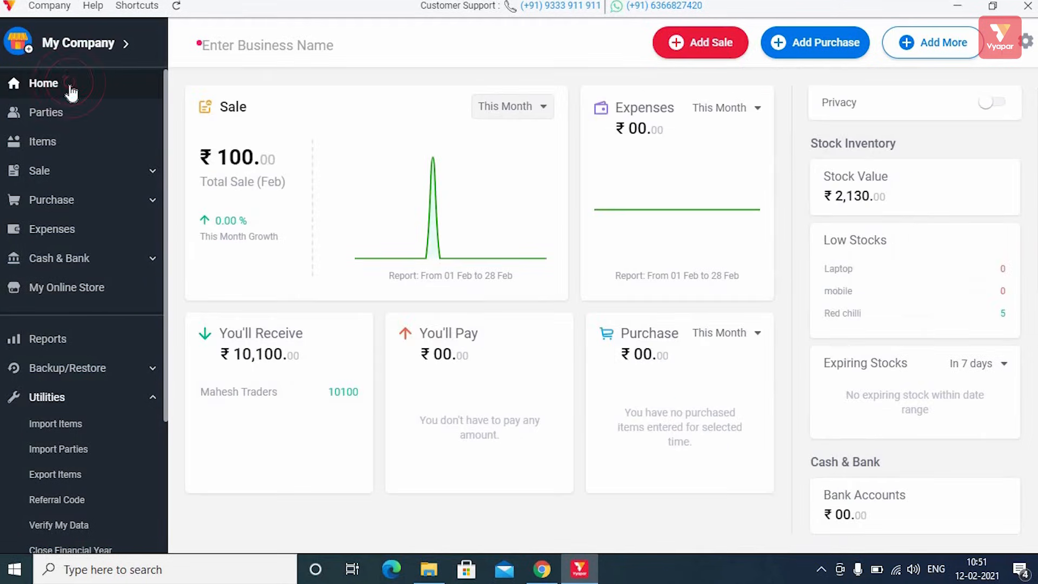
{"action": "left_click", "coordinate": [63, 120]}
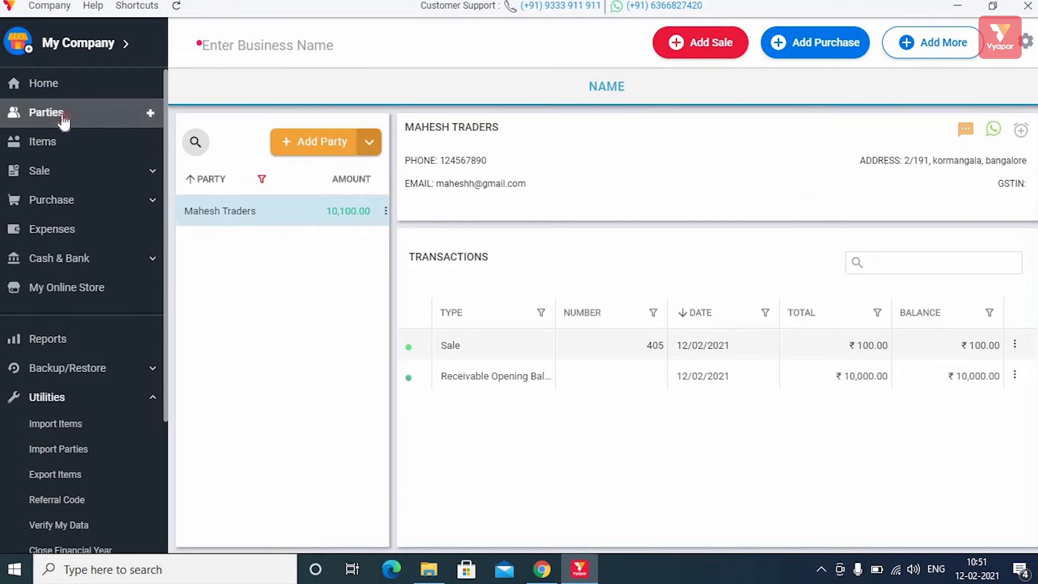
{"action": "left_click", "coordinate": [63, 121]}
{"action": "left_click", "coordinate": [59, 144]}
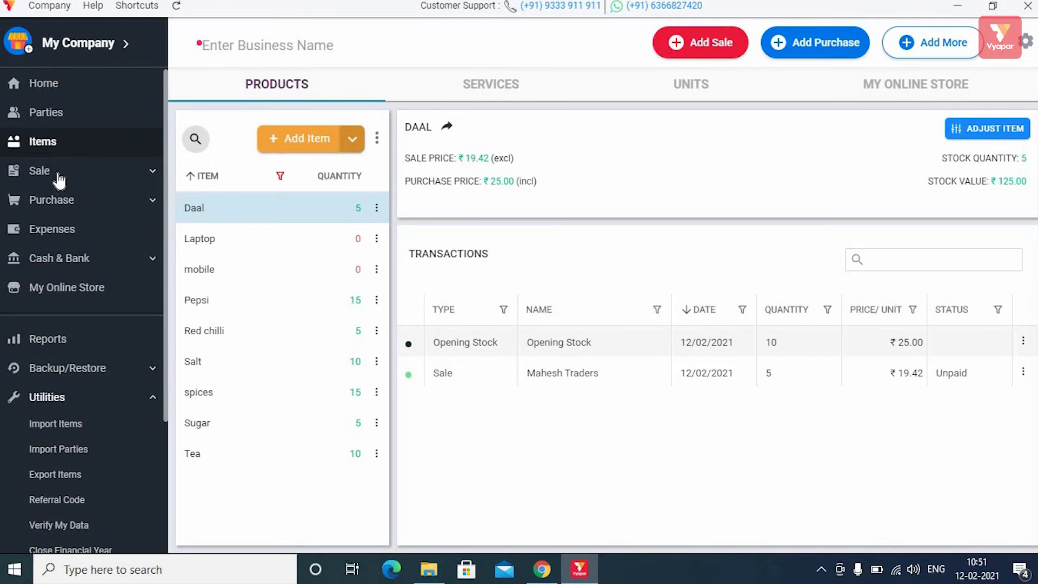
Step: Expand the Sale section, check the Add More quick-add menu, then move on to Reports
{"action": "left_click", "coordinate": [84, 170]}
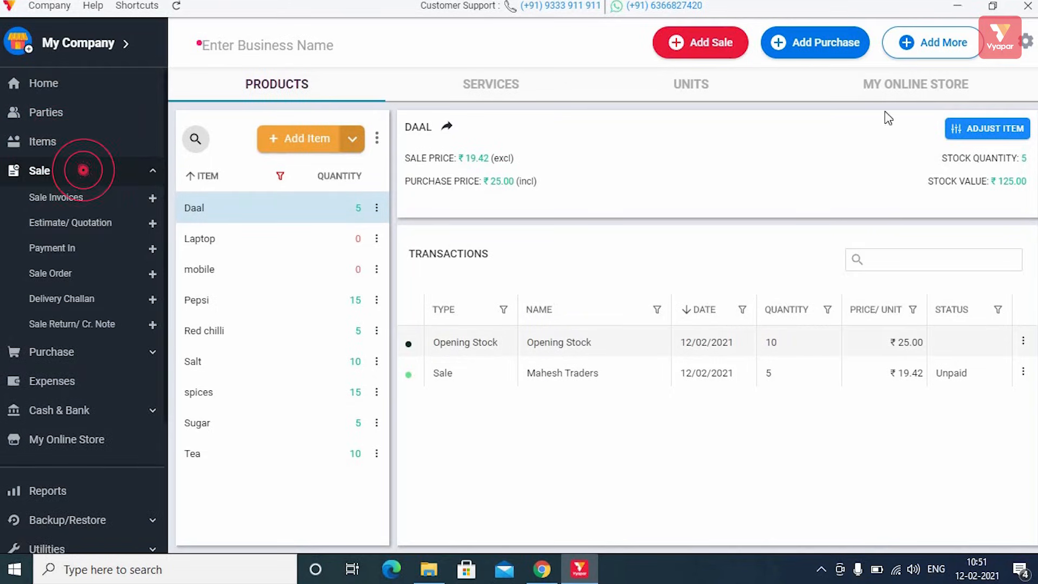
{"action": "left_click", "coordinate": [931, 47]}
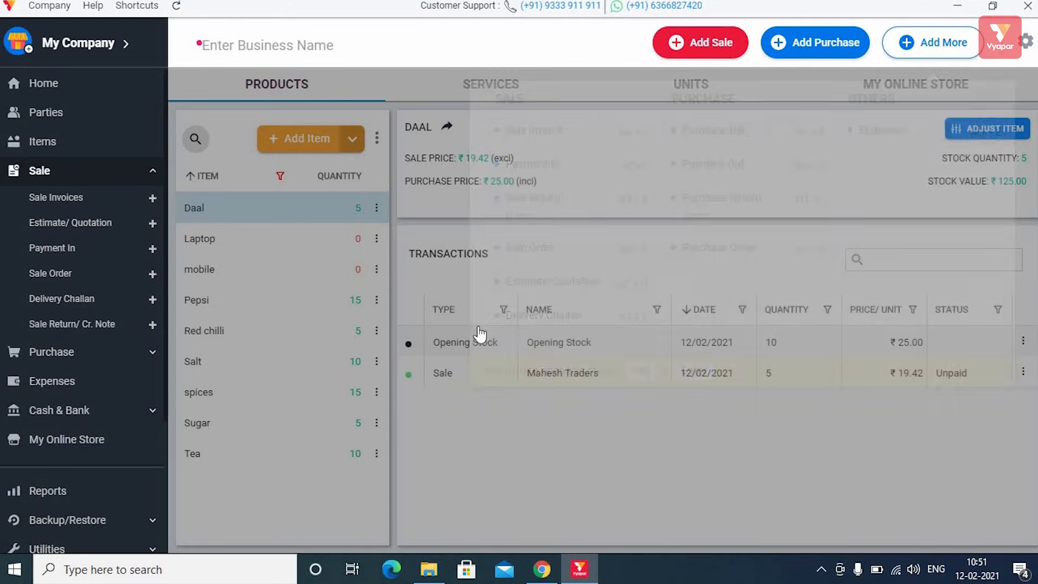
{"action": "left_click", "coordinate": [567, 476]}
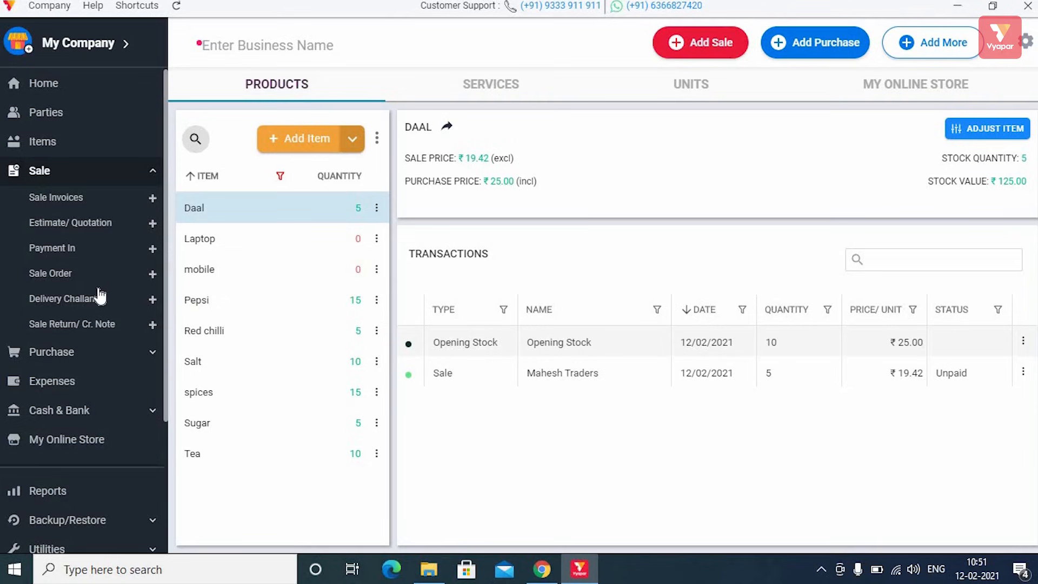
{"action": "scroll", "coordinate": [107, 302], "scroll_direction": "down", "scroll_amount": 5}
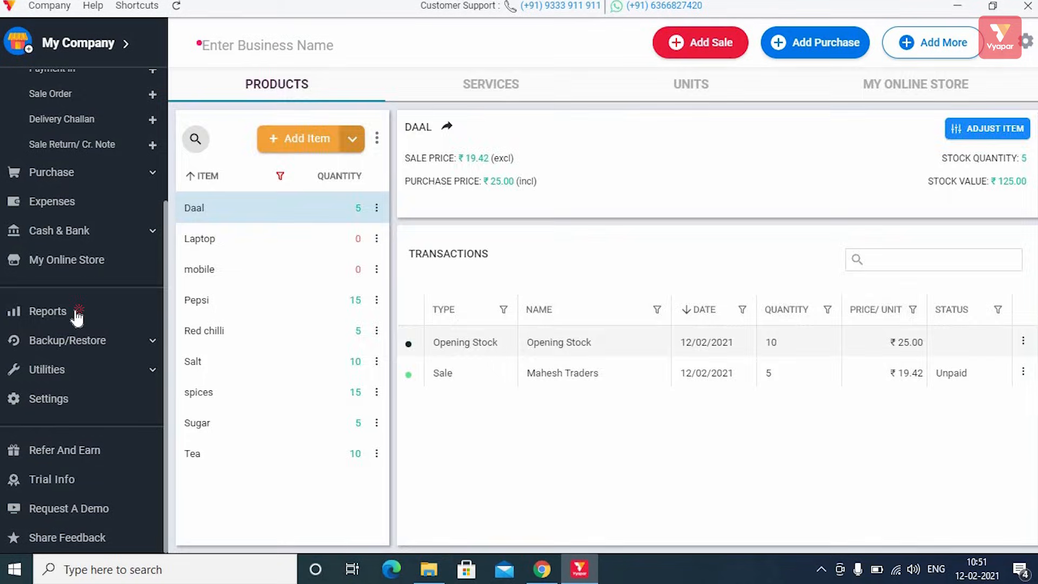
{"action": "left_click", "coordinate": [77, 317]}
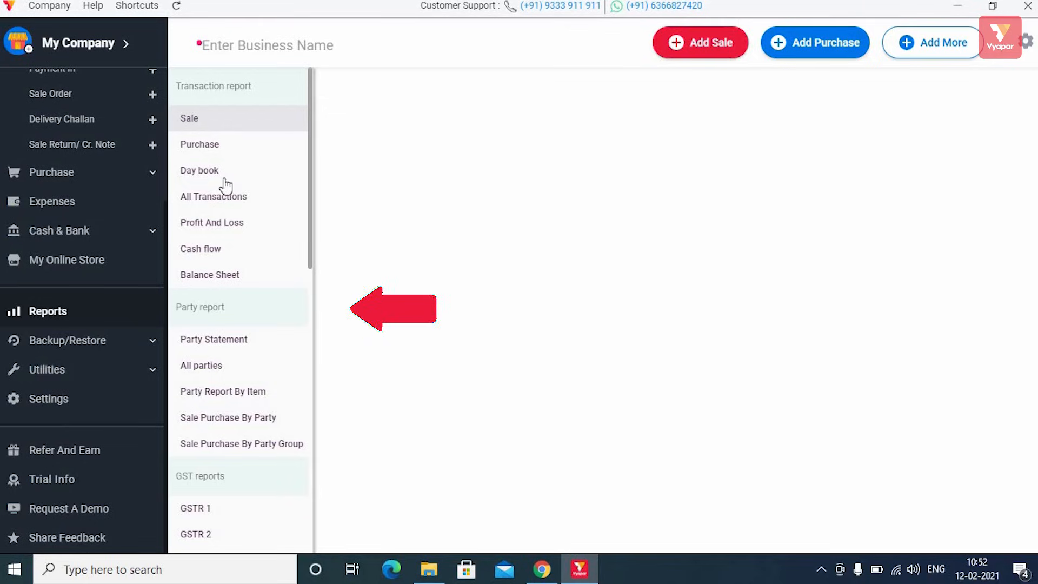
Step: View the Sale, Purchase and Day book reports, refreshing the Day book
{"action": "scroll", "coordinate": [237, 222], "scroll_direction": "down", "scroll_amount": 10}
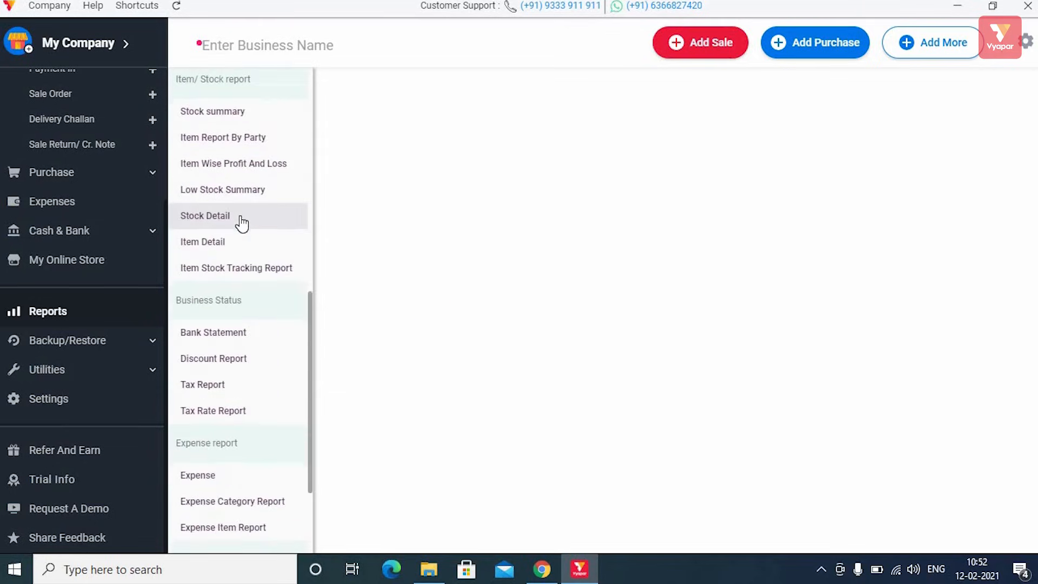
{"action": "scroll", "coordinate": [242, 222], "scroll_direction": "down", "scroll_amount": 5}
{"action": "scroll", "coordinate": [246, 219], "scroll_direction": "up", "scroll_amount": 15}
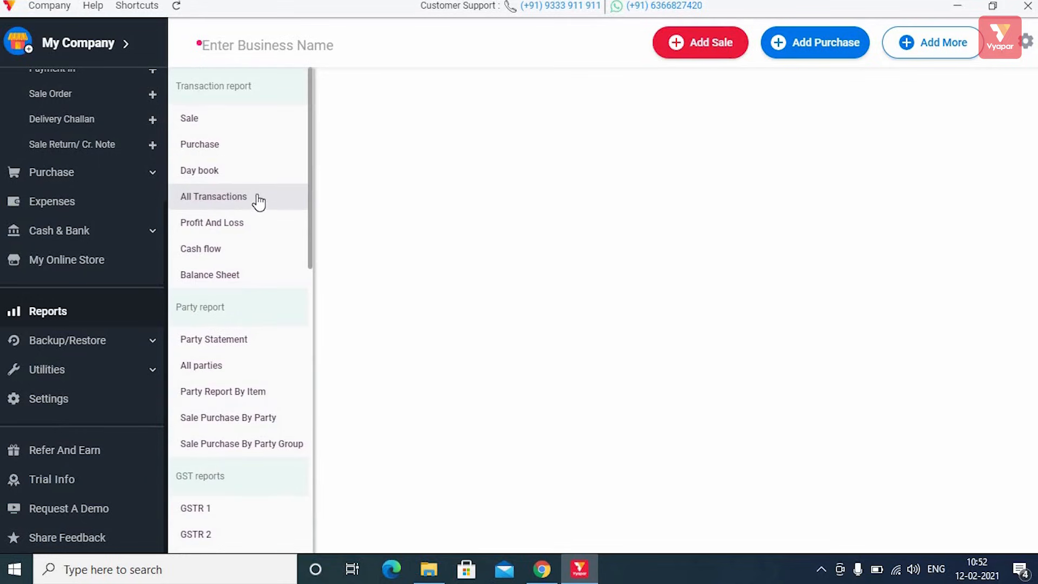
{"action": "left_click", "coordinate": [256, 116]}
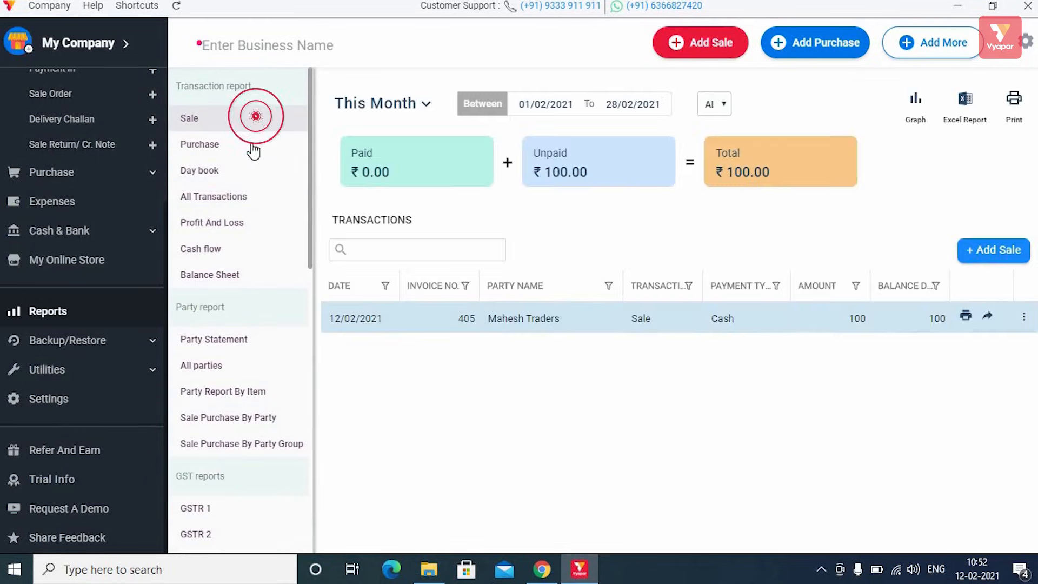
{"action": "left_click", "coordinate": [245, 146]}
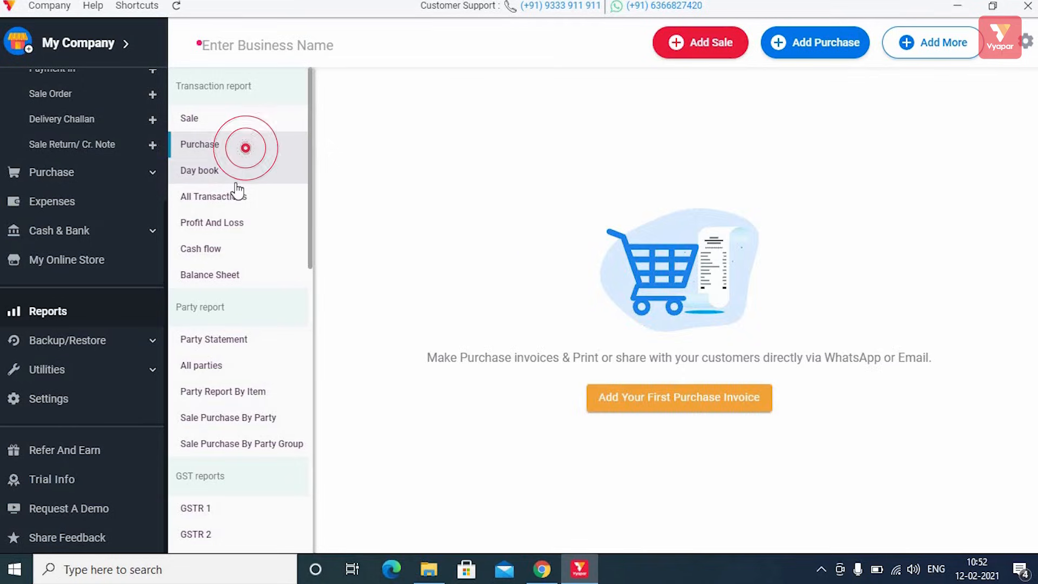
{"action": "left_click", "coordinate": [237, 175]}
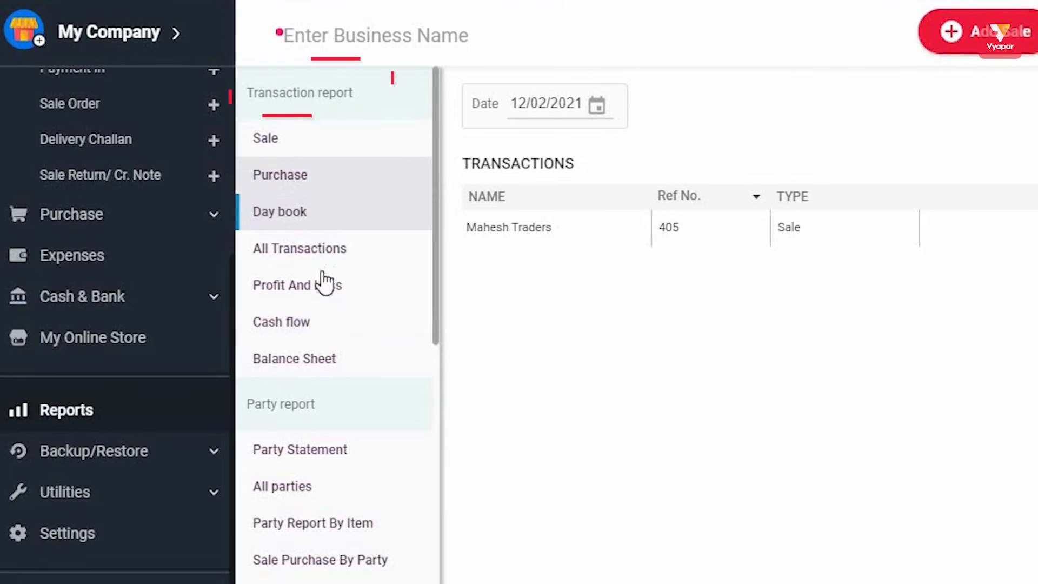
{"action": "left_click", "coordinate": [342, 219]}
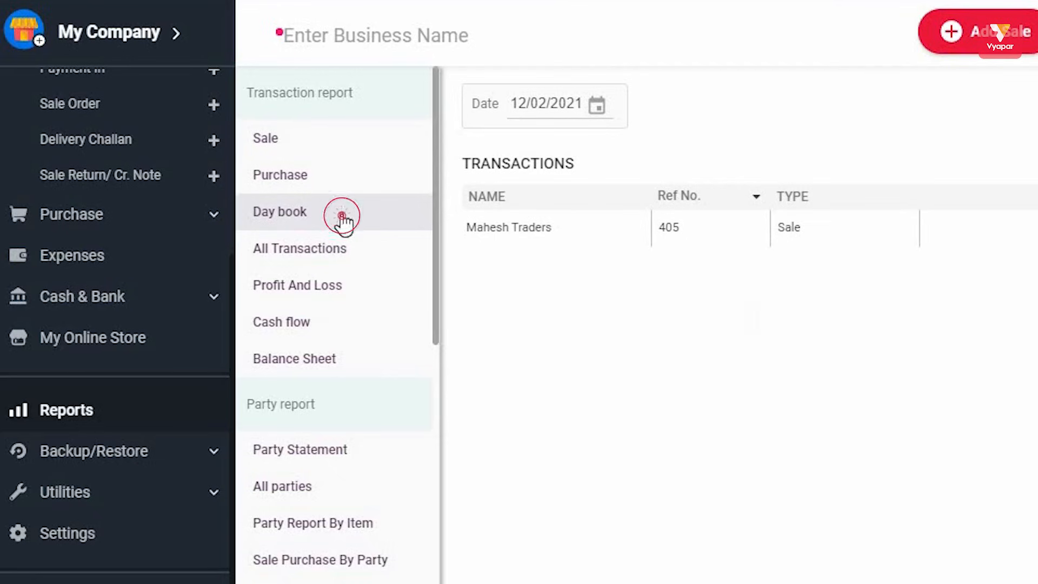
Step: Check Cash flow and Profit And Loss, then show the Balance Sheet with 10100 receivable and 2130 stock
{"action": "left_click", "coordinate": [298, 324]}
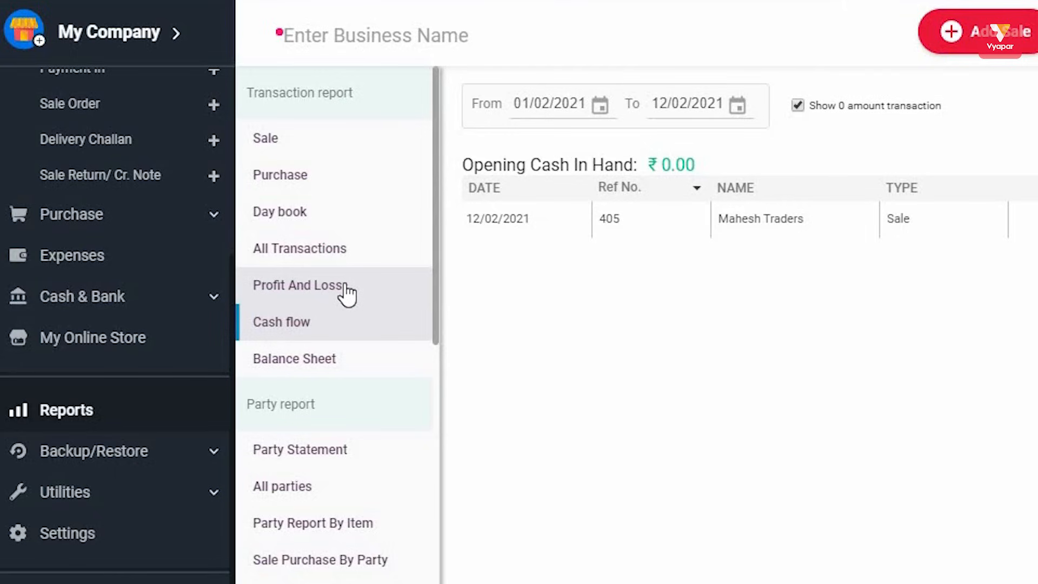
{"action": "left_click", "coordinate": [314, 286]}
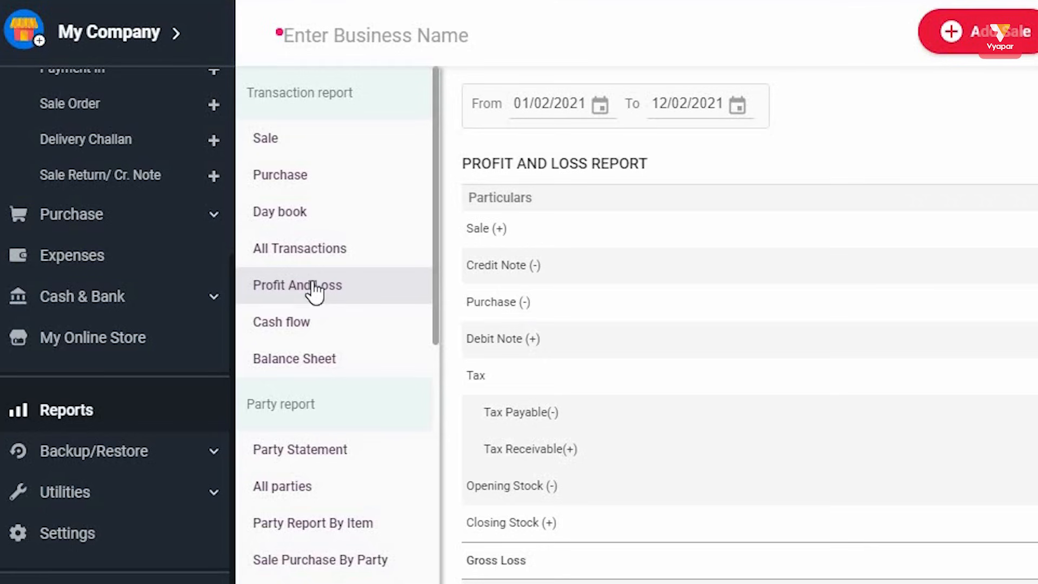
{"action": "left_click", "coordinate": [321, 360]}
{"action": "scroll", "coordinate": [375, 384], "scroll_direction": "down", "scroll_amount": 4}
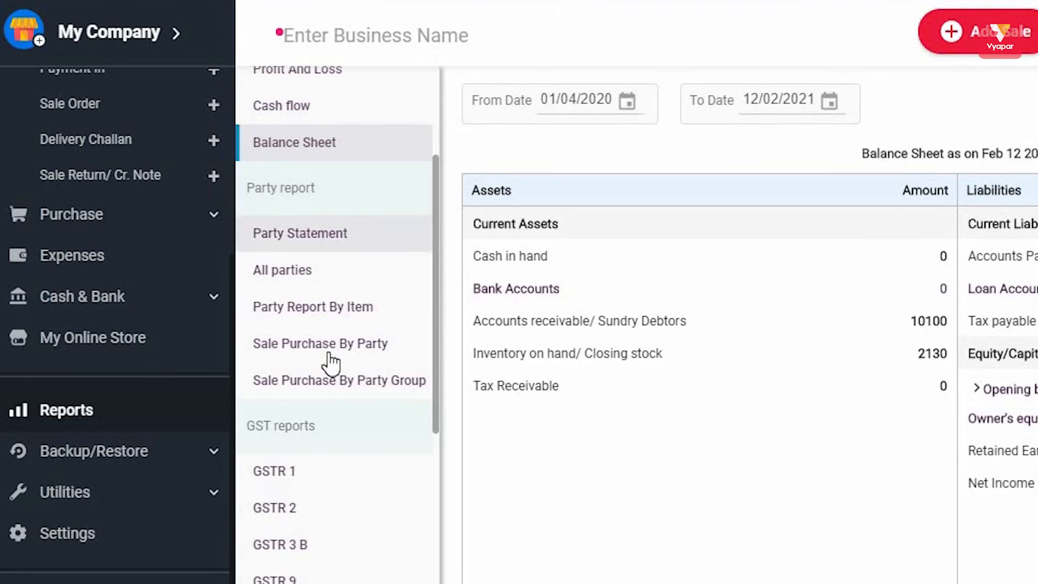
Step: View the Party Statement, then the GSTR 1, GSTR 2, GSTR 3 B and GSTR 9 reports, and open Settings
{"action": "left_click", "coordinate": [336, 232]}
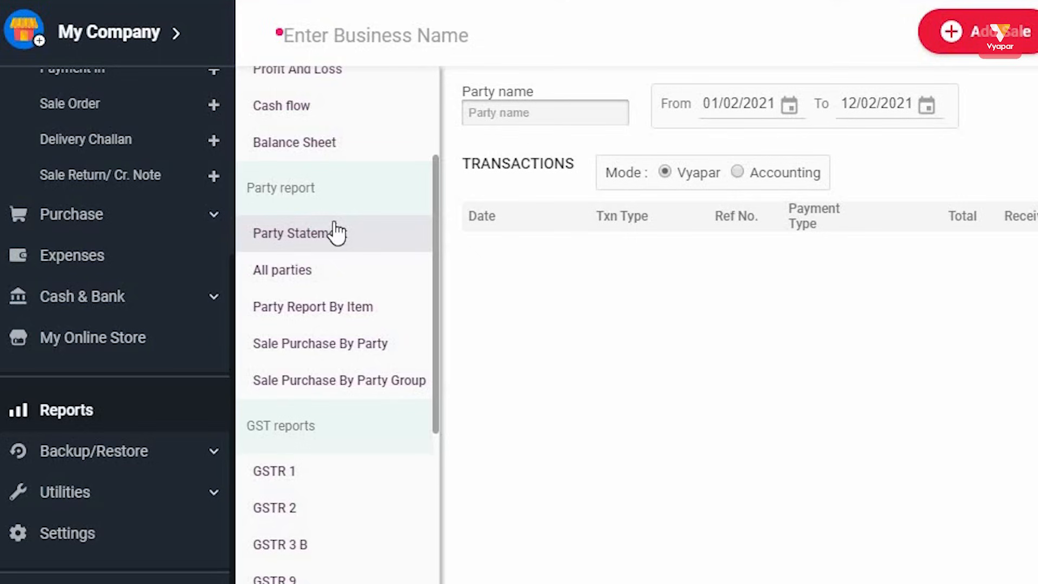
{"action": "scroll", "coordinate": [335, 232], "scroll_direction": "down", "scroll_amount": 5}
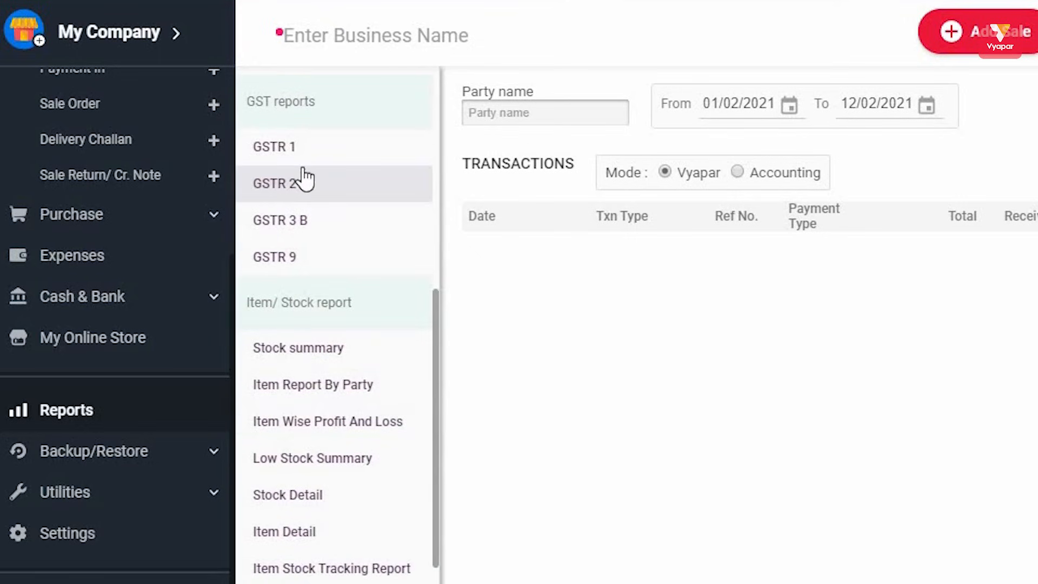
{"action": "left_click", "coordinate": [287, 108]}
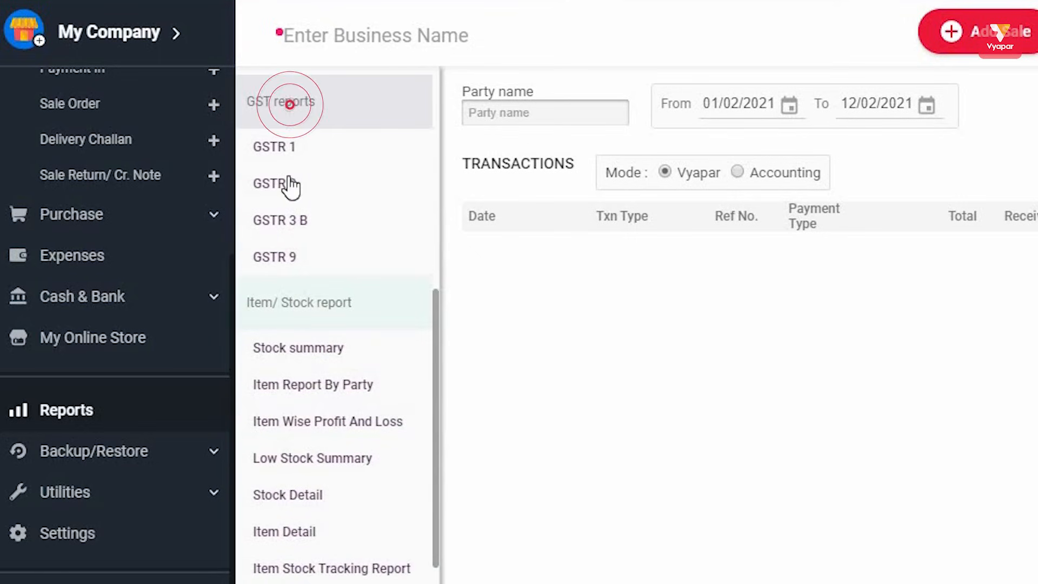
{"action": "left_click", "coordinate": [290, 158]}
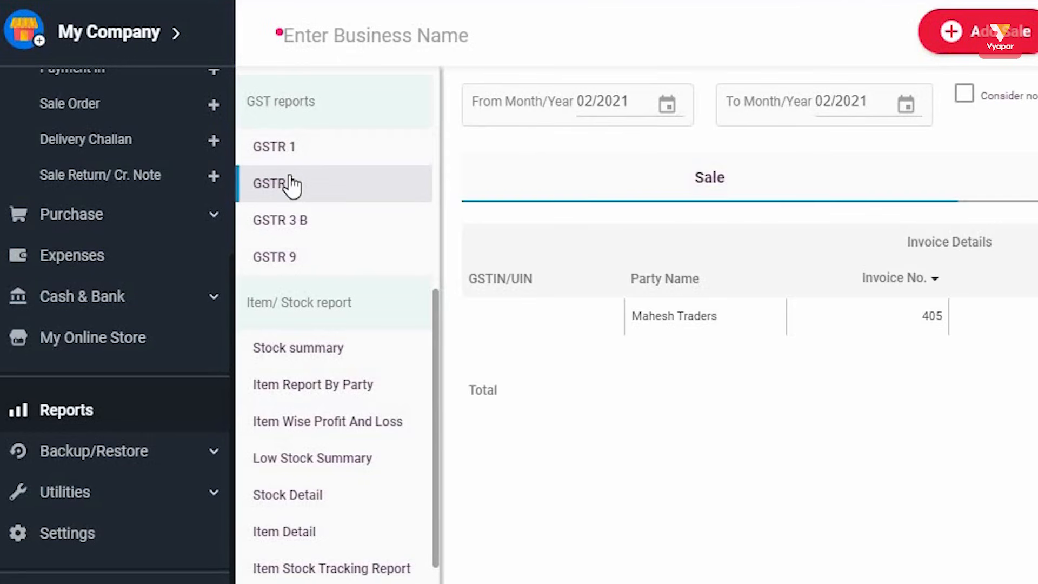
{"action": "left_click", "coordinate": [287, 183]}
{"action": "left_click", "coordinate": [295, 229]}
{"action": "left_click", "coordinate": [298, 256]}
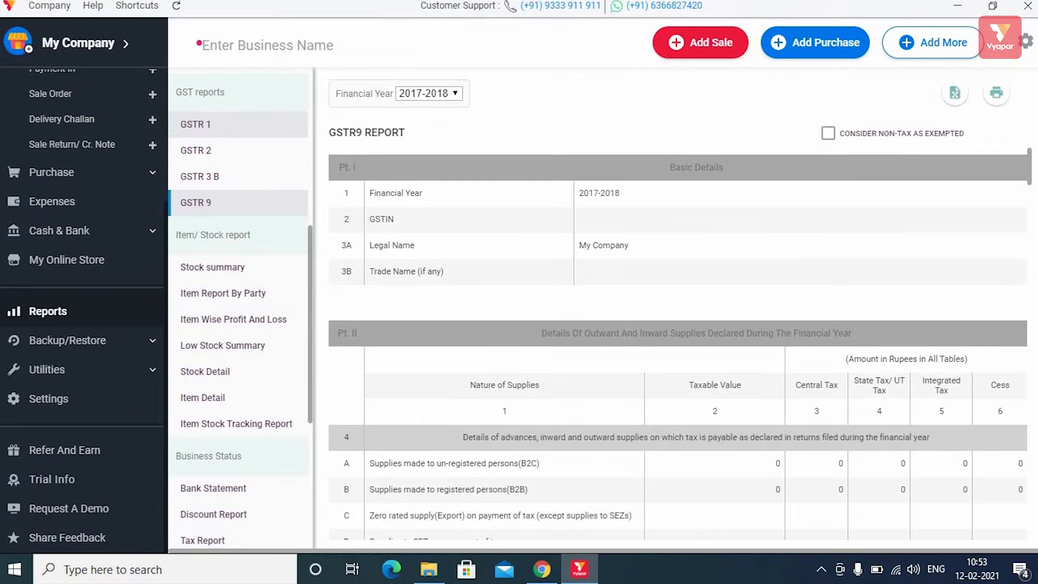
{"action": "left_click", "coordinate": [1024, 42]}
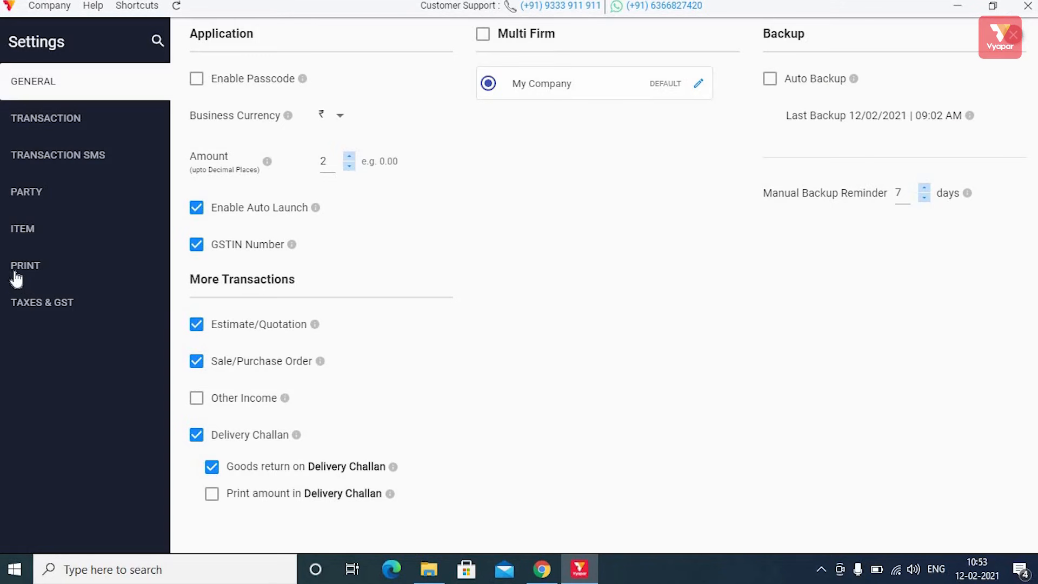
Step: Glance at the TAXES & GST settings, close Settings, and scroll Reports down to Item/Stock reports
{"action": "left_click", "coordinate": [21, 303]}
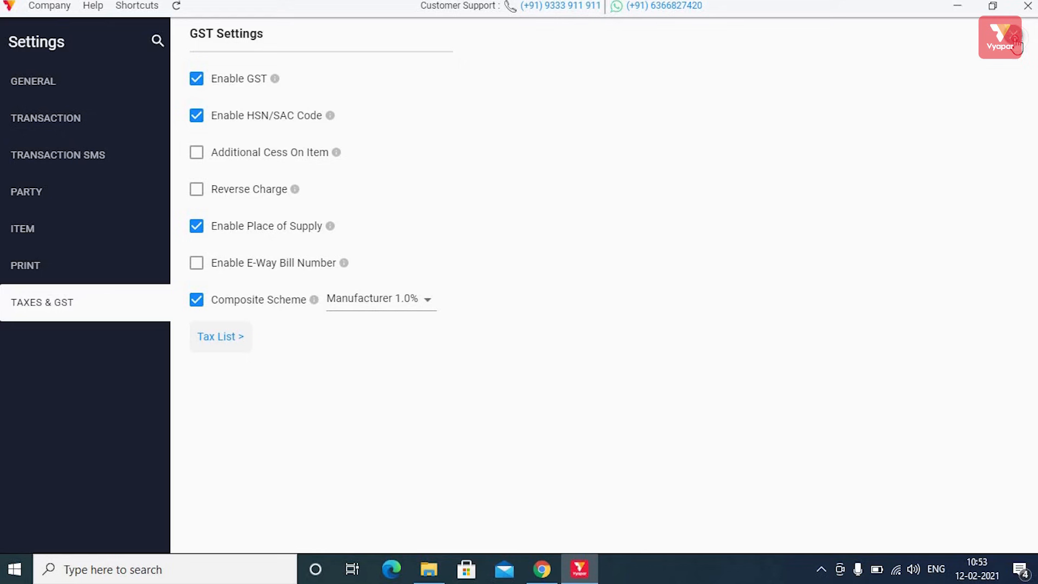
{"action": "left_click", "coordinate": [1017, 48]}
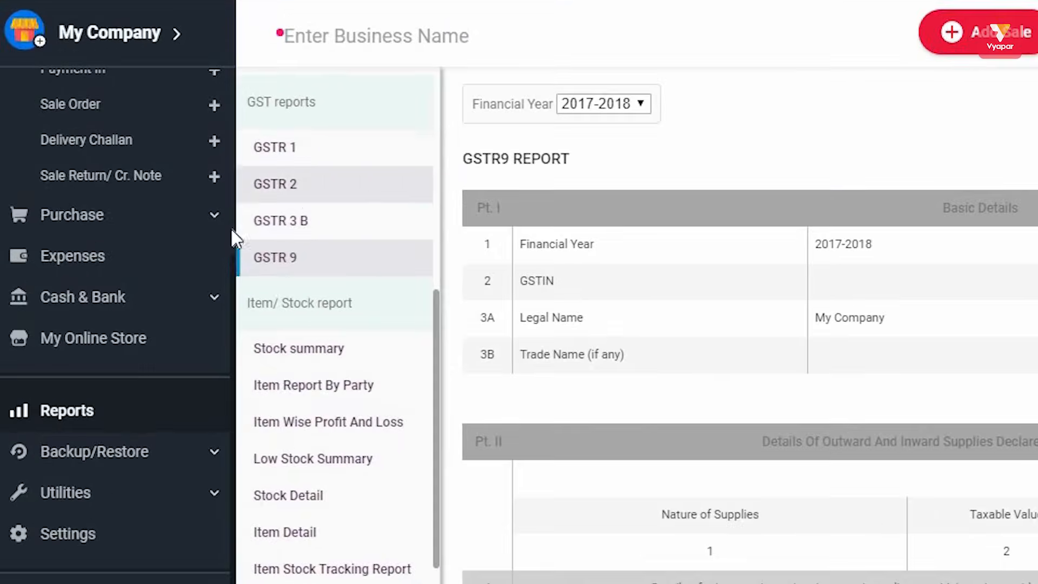
{"action": "left_click", "coordinate": [94, 407]}
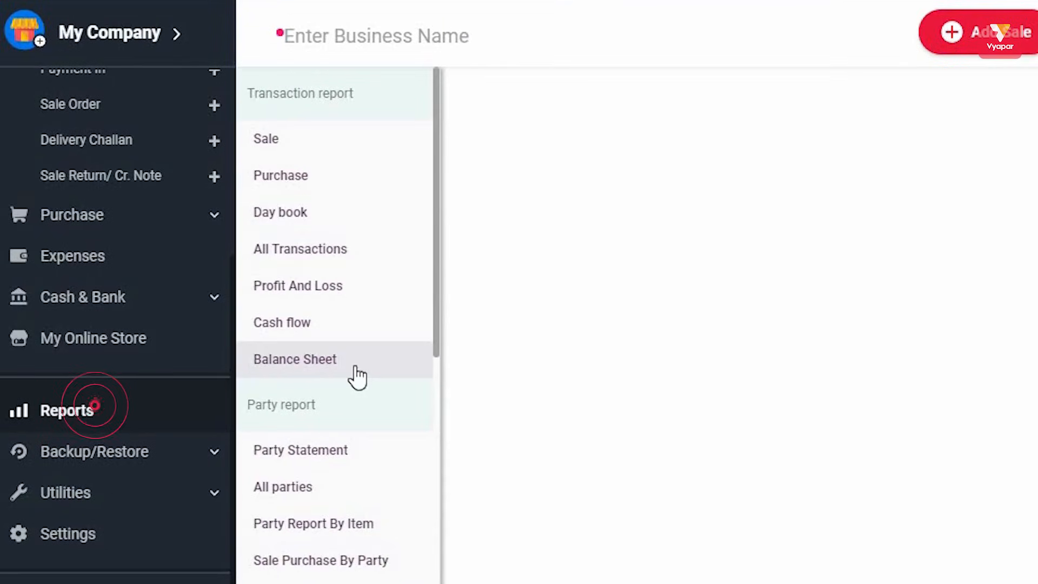
{"action": "scroll", "coordinate": [357, 377], "scroll_direction": "down", "scroll_amount": 8}
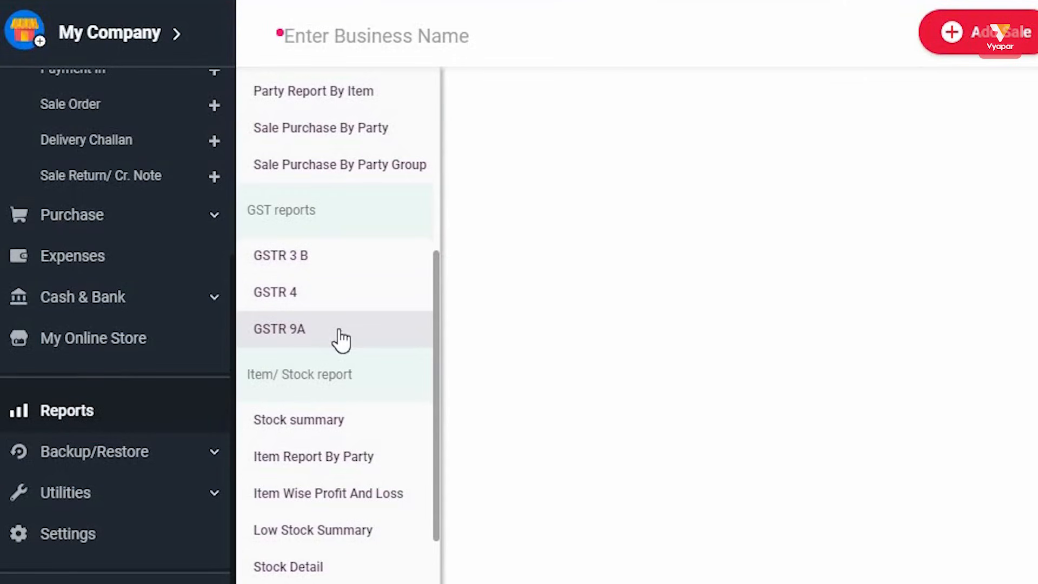
{"action": "scroll", "coordinate": [340, 339], "scroll_direction": "down", "scroll_amount": 4}
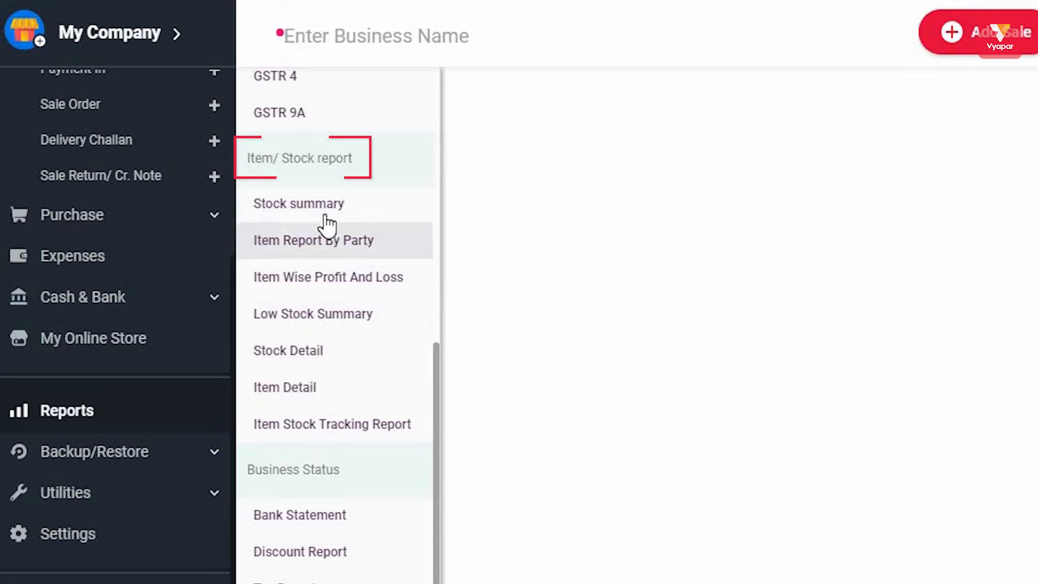
Step: View Stock Summary, Item Report By Party, Item Wise Profit And Loss, Low Stock Summary, Stock Detail, Item Detail and Item Stock Tracking reports
{"action": "left_click", "coordinate": [268, 217]}
{"action": "left_click", "coordinate": [281, 243]}
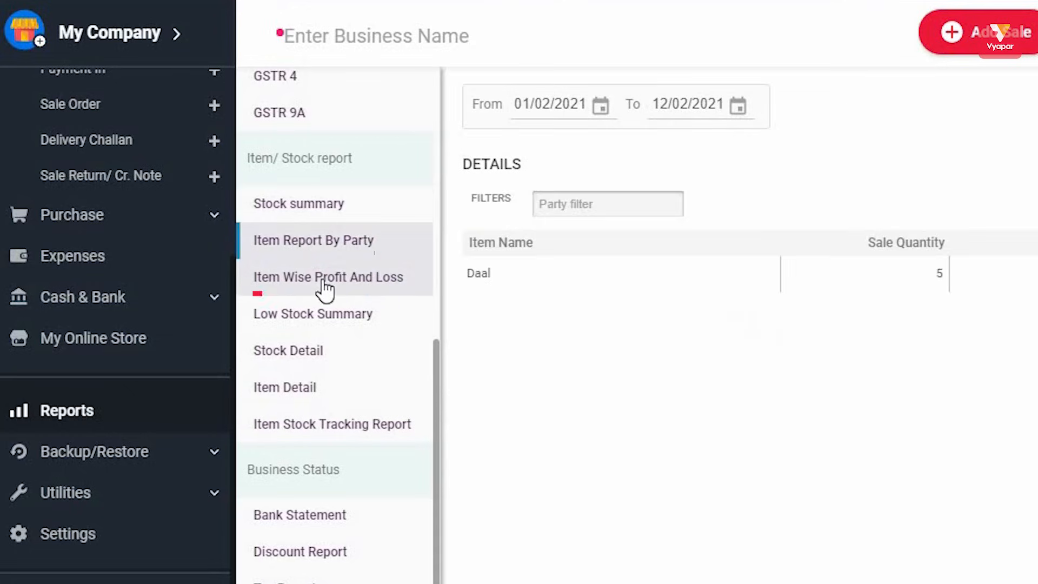
{"action": "left_click", "coordinate": [324, 284]}
{"action": "left_click", "coordinate": [324, 317]}
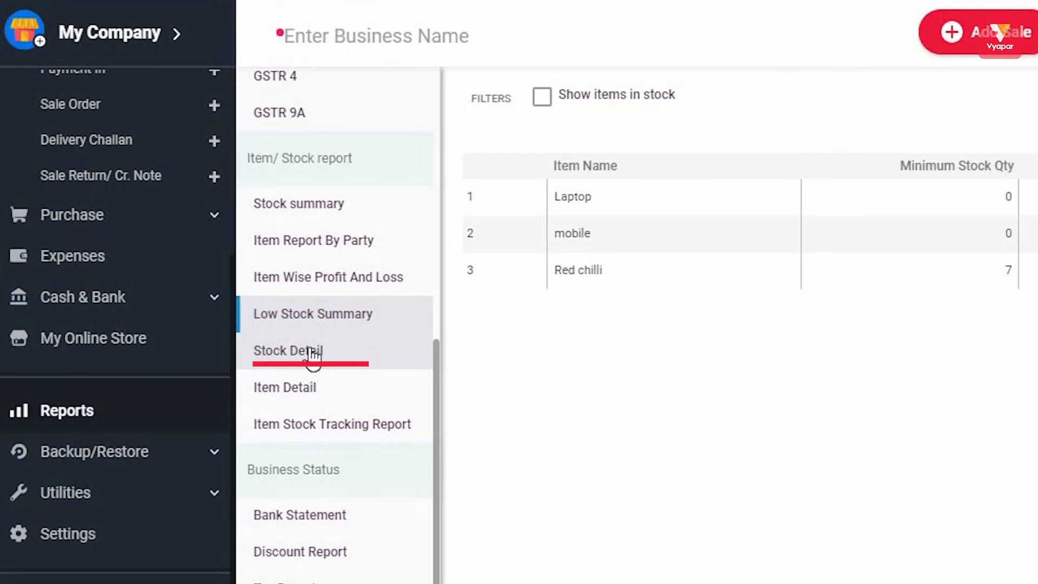
{"action": "left_click", "coordinate": [313, 354]}
{"action": "left_click", "coordinate": [325, 388]}
{"action": "left_click", "coordinate": [329, 425]}
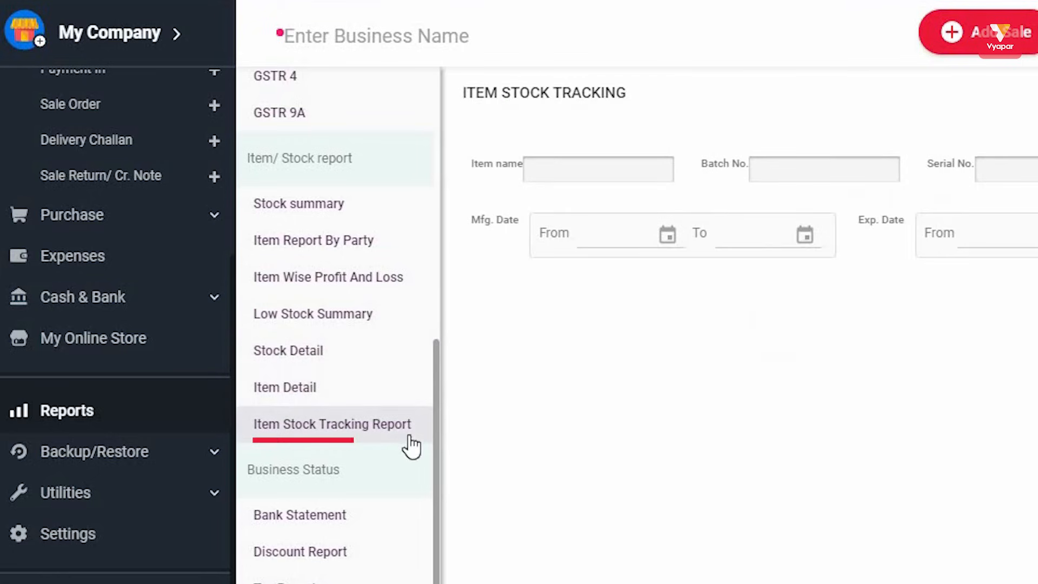
{"action": "scroll", "coordinate": [344, 400], "scroll_direction": "down", "scroll_amount": 4}
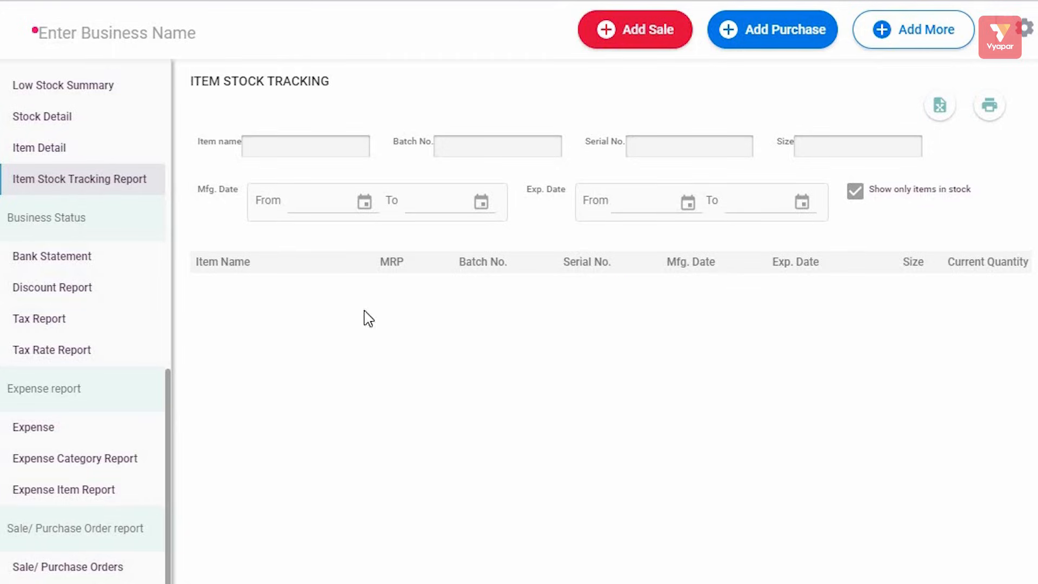
{"action": "left_click", "coordinate": [57, 186]}
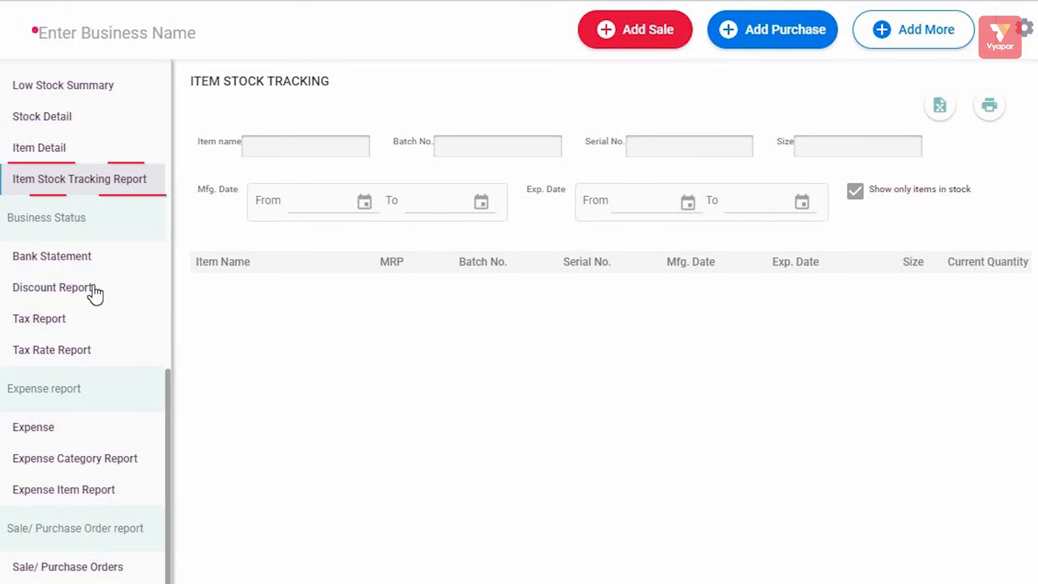
Step: View the Bank Statement, Discount, Tax, Expense, Expense Category and Expense Item reports
{"action": "left_click", "coordinate": [80, 258]}
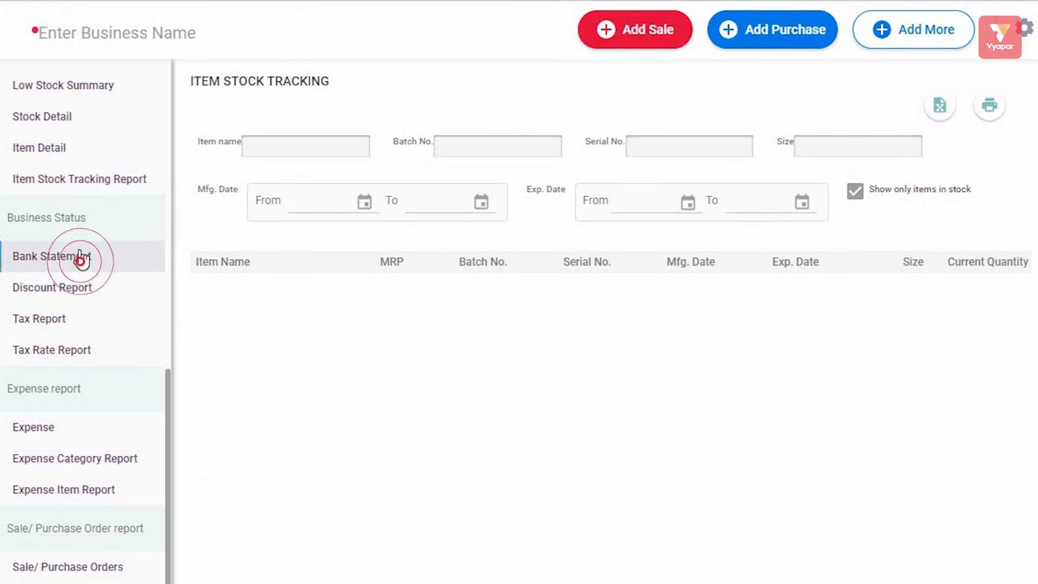
{"action": "left_click", "coordinate": [68, 295]}
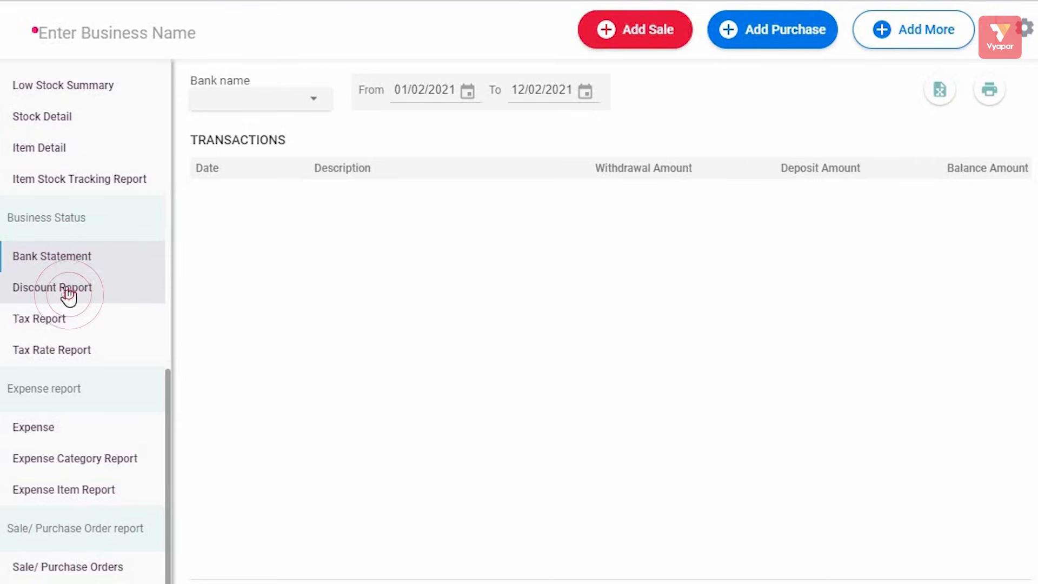
{"action": "left_click", "coordinate": [56, 320]}
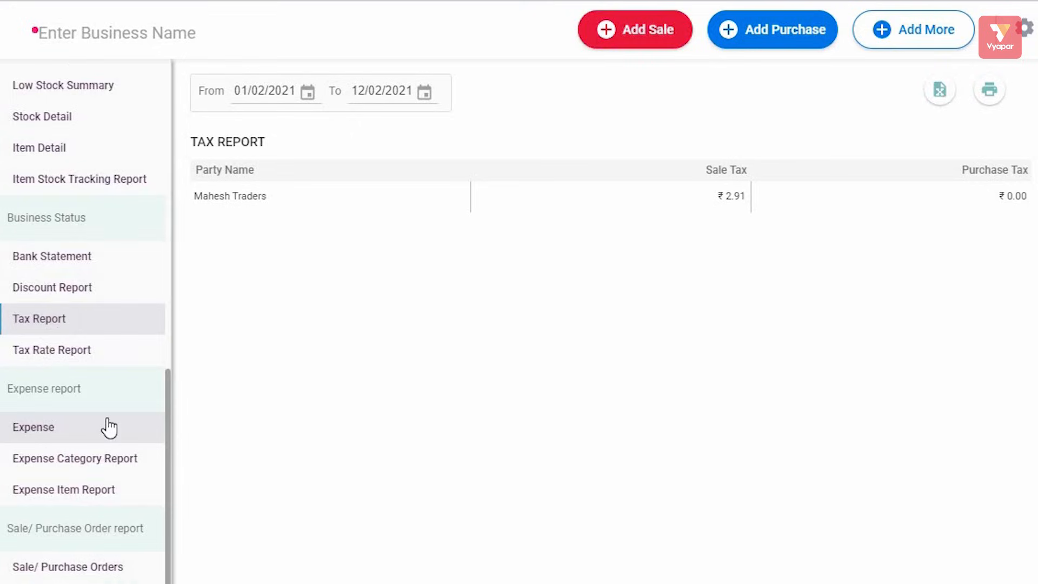
{"action": "scroll", "coordinate": [108, 427], "scroll_direction": "down", "scroll_amount": 1}
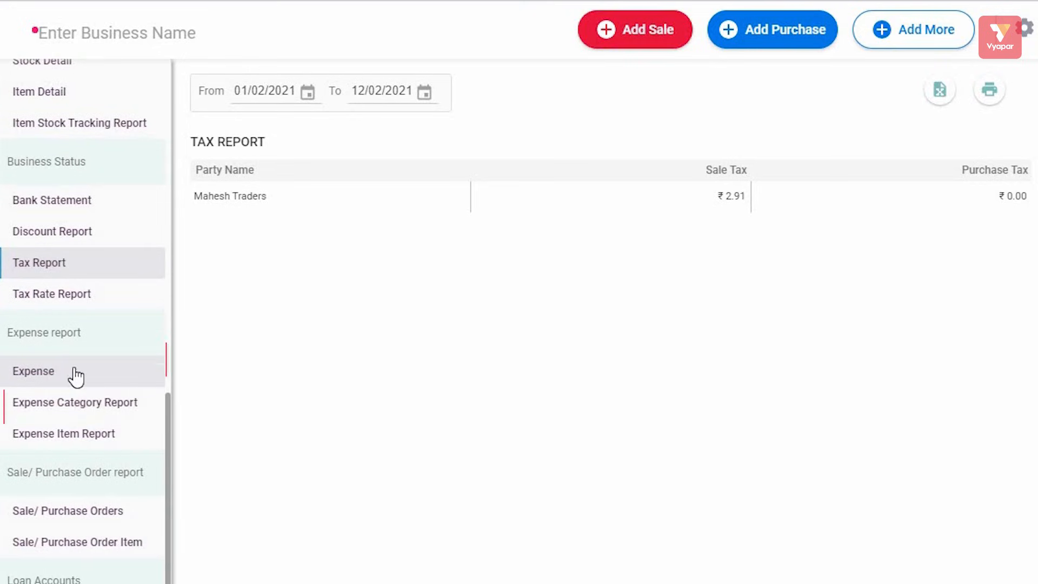
{"action": "left_click", "coordinate": [75, 376]}
{"action": "left_click", "coordinate": [81, 408]}
{"action": "left_click", "coordinate": [86, 439]}
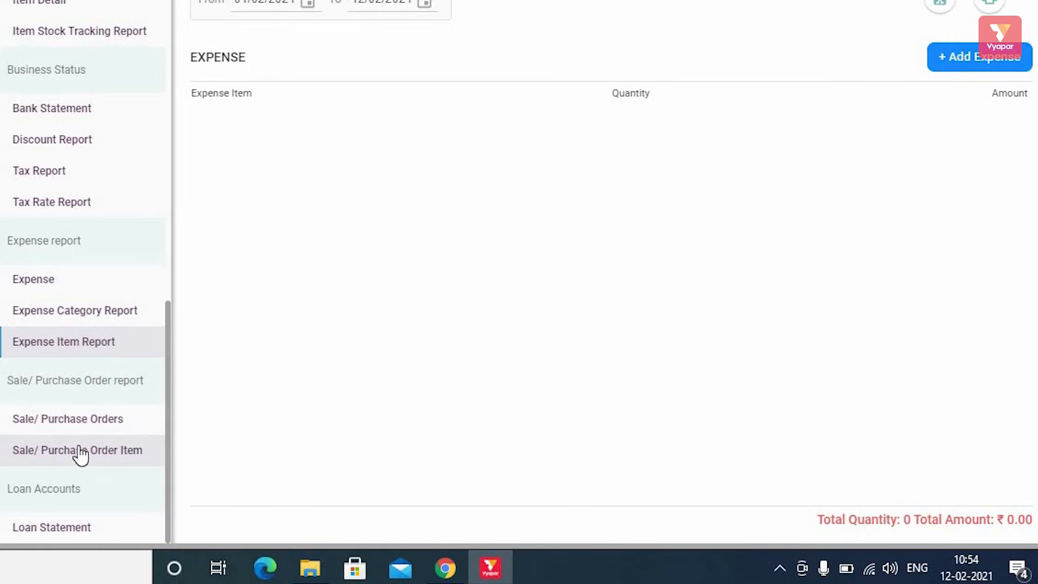
Step: View the Sale/Purchase Orders report, then the empty Loan Statement with ₹0.00 balances
{"action": "left_click", "coordinate": [77, 424]}
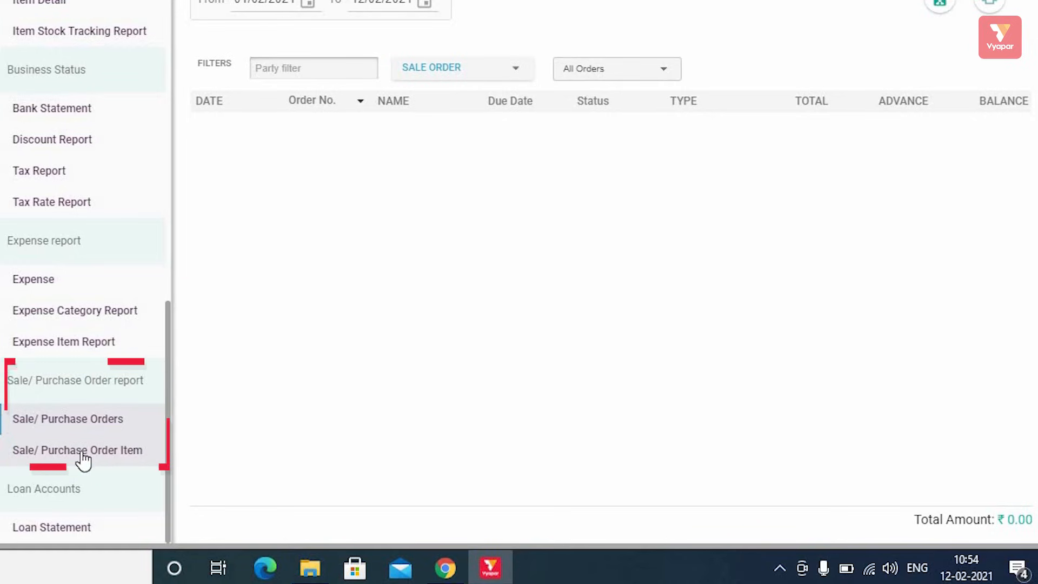
{"action": "scroll", "coordinate": [89, 419], "scroll_direction": "up", "scroll_amount": 10}
{"action": "scroll", "coordinate": [89, 418], "scroll_direction": "up", "scroll_amount": 5}
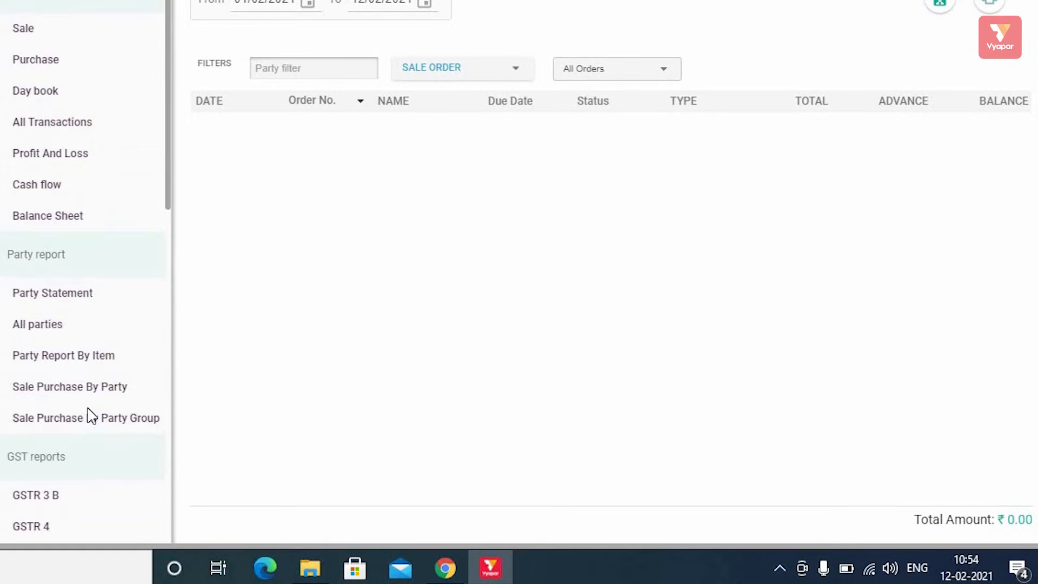
{"action": "scroll", "coordinate": [88, 417], "scroll_direction": "down", "scroll_amount": 15}
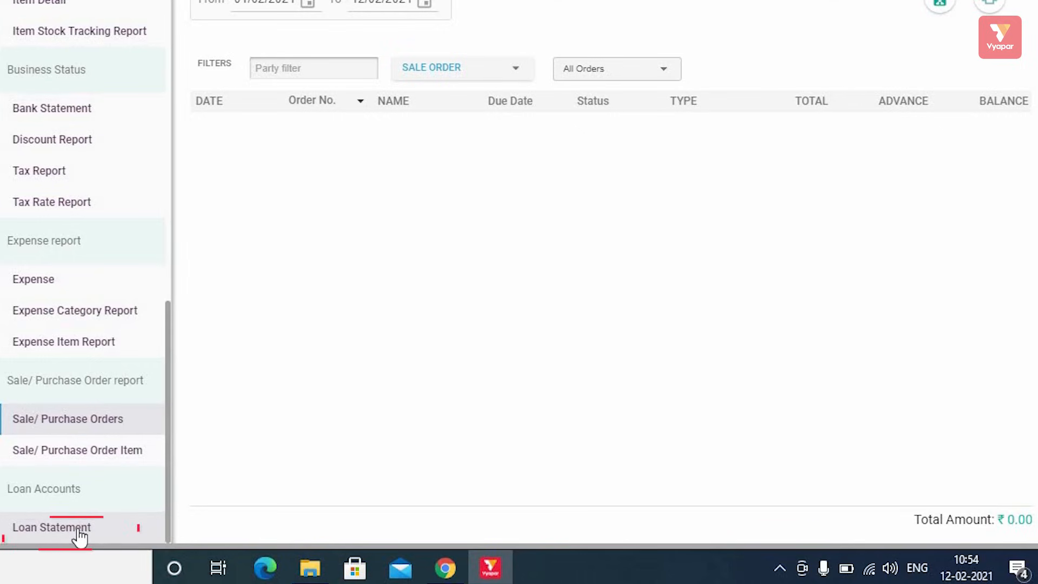
{"action": "left_click", "coordinate": [77, 532]}
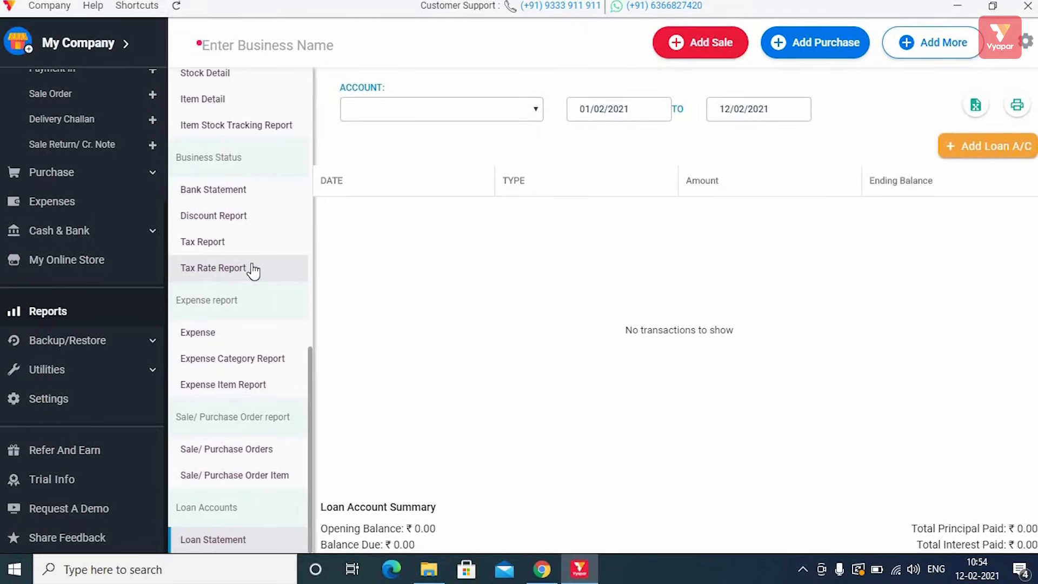
{"action": "scroll", "coordinate": [259, 267], "scroll_direction": "up", "scroll_amount": 15}
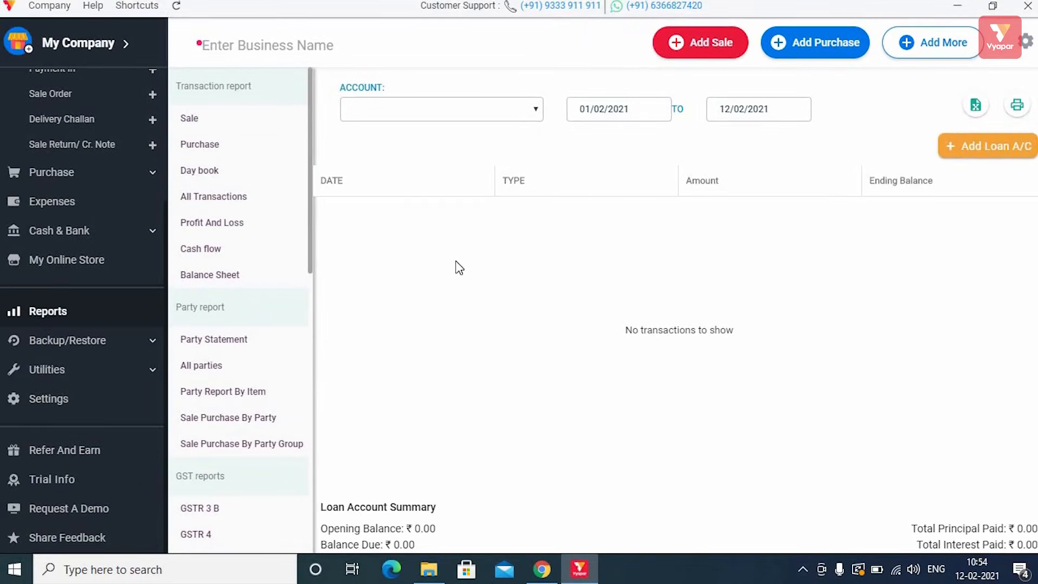